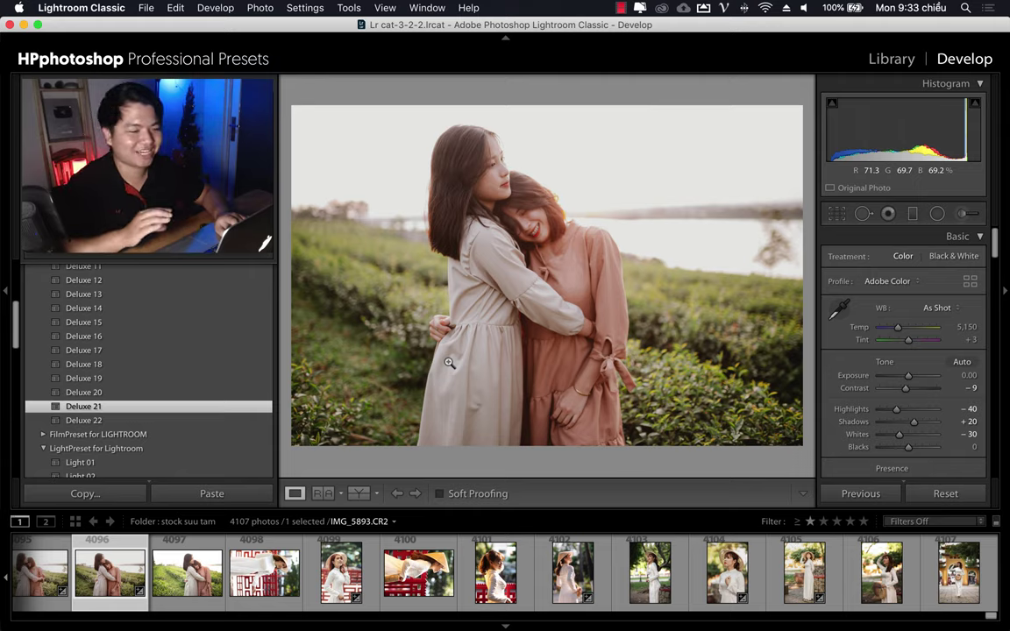
# Compare the couple photo's current Deluxe 21 edit against the original
pyautogui.press('\\')
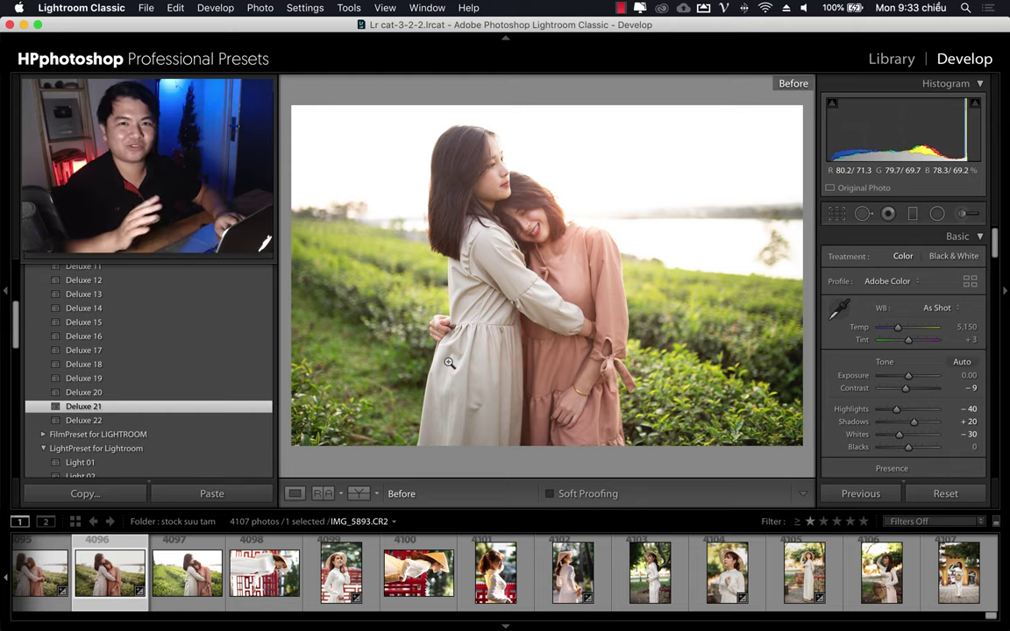
pyautogui.press('\\')
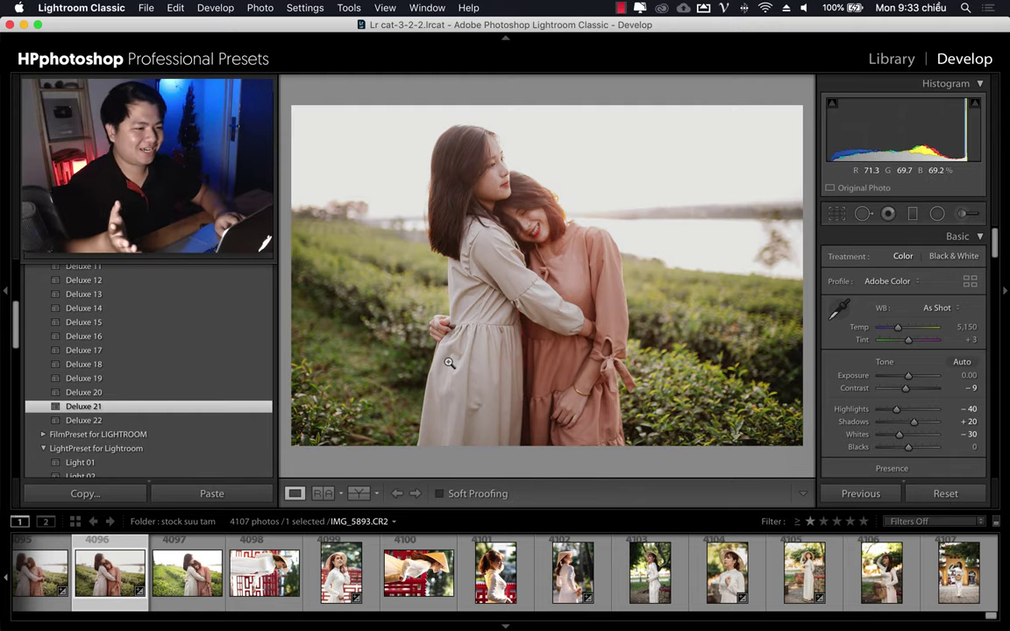
pyautogui.press('\\')
pyautogui.press('\\')
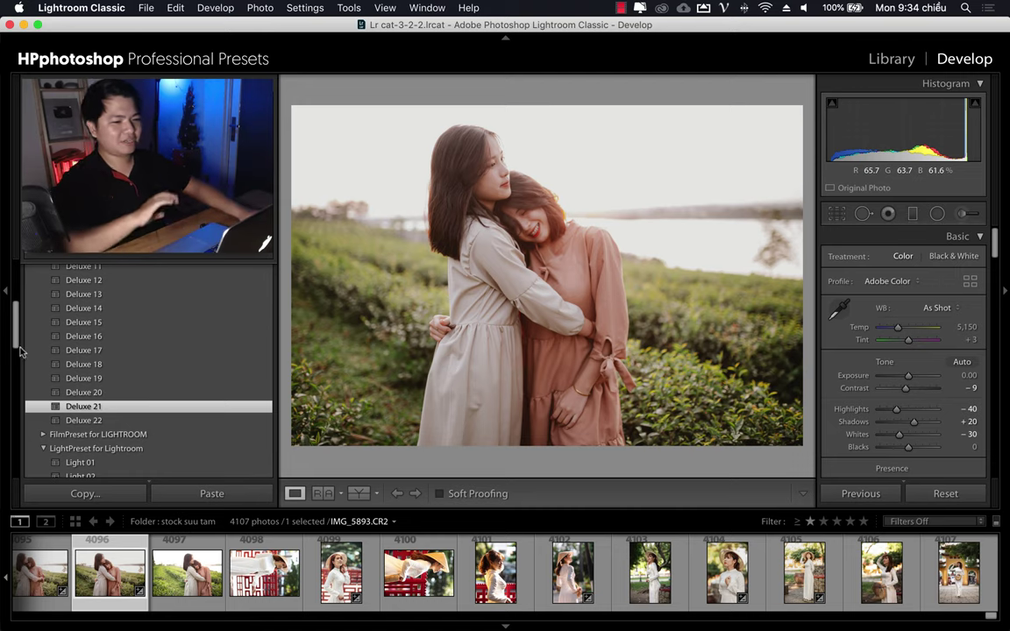
# Apply the Light 24 preset from the LightPreset for Lightroom group
pyautogui.moveTo(11, 326); pyautogui.dragTo(13, 284)
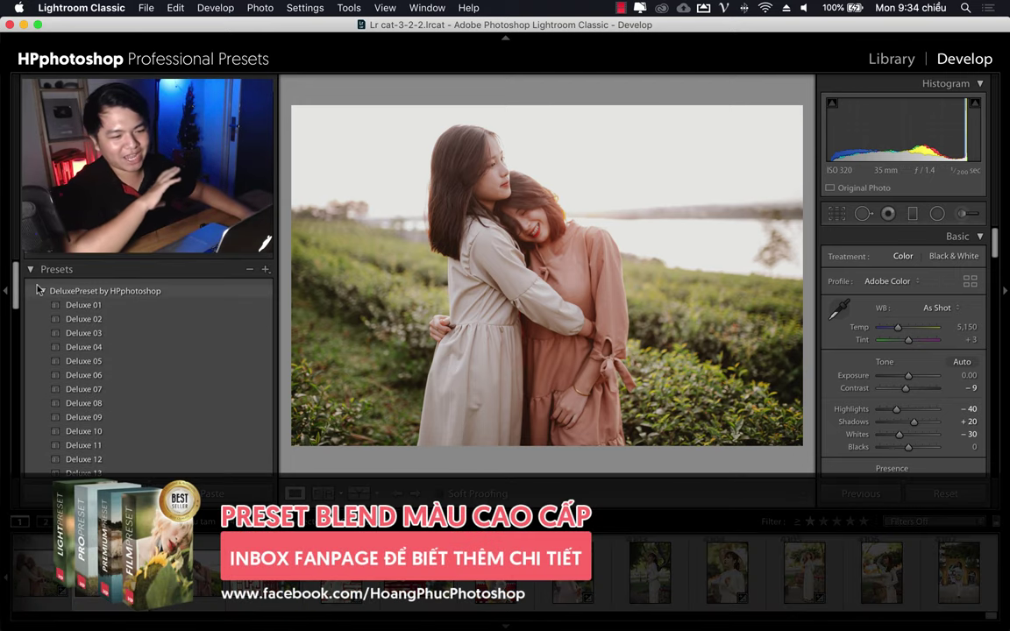
pyautogui.click(44, 292)
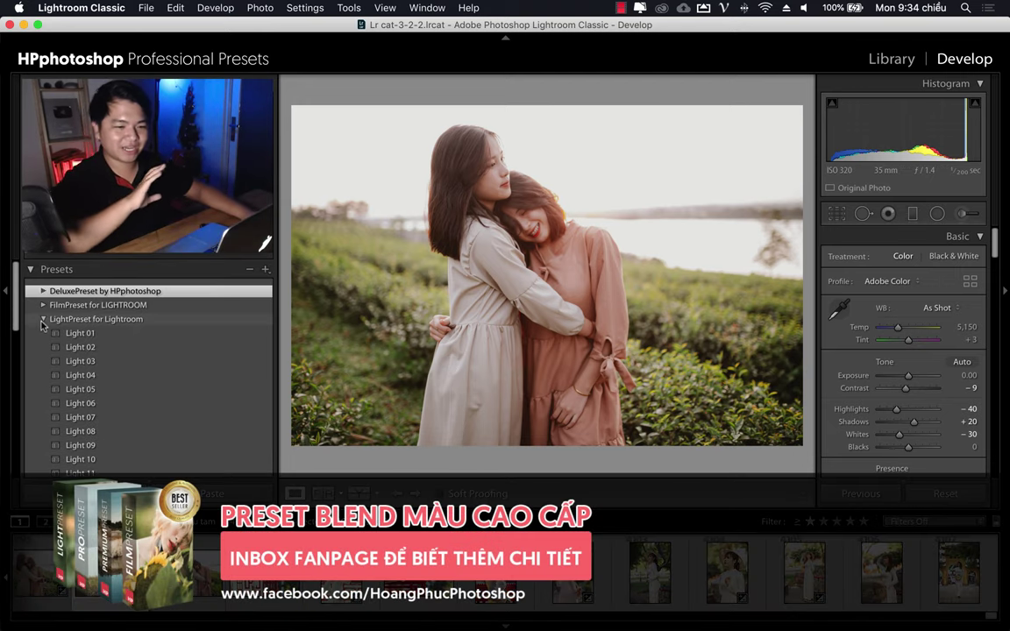
pyautogui.click(42, 321)
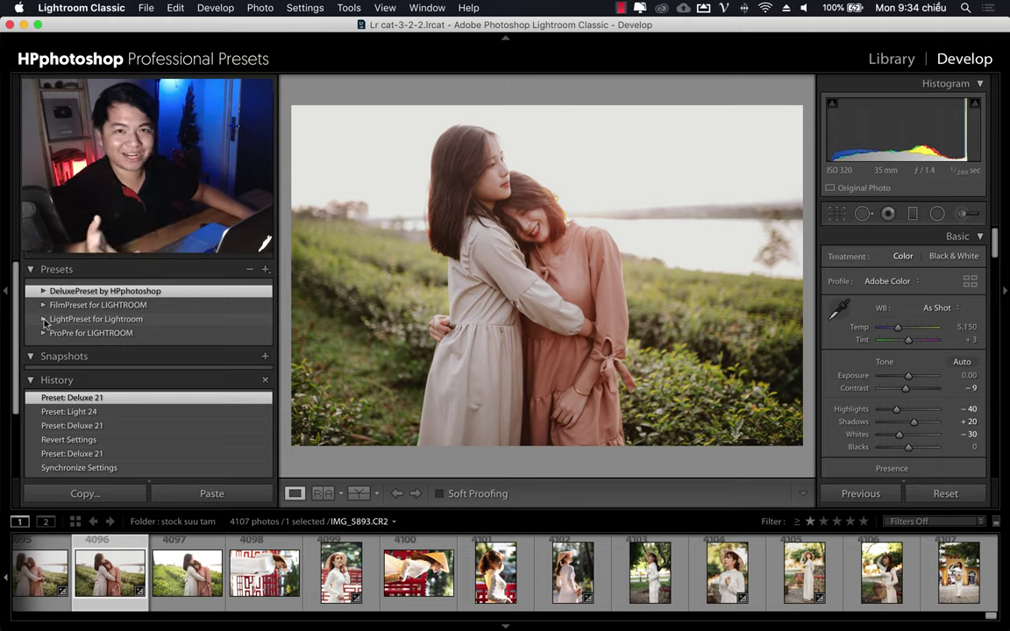
pyautogui.click(44, 320)
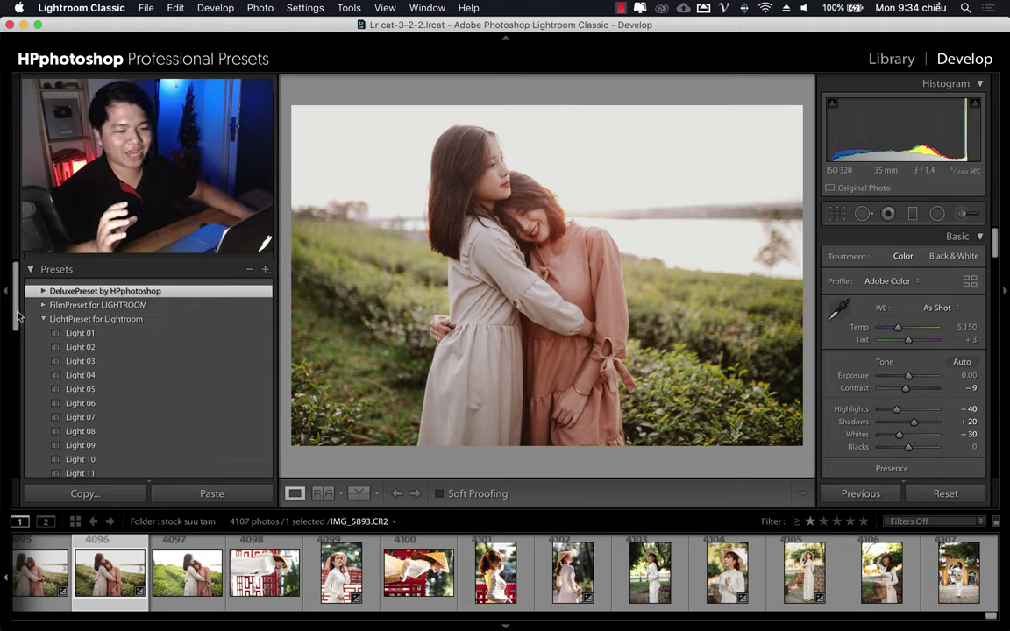
pyautogui.moveTo(18, 316); pyautogui.dragTo(17, 401)
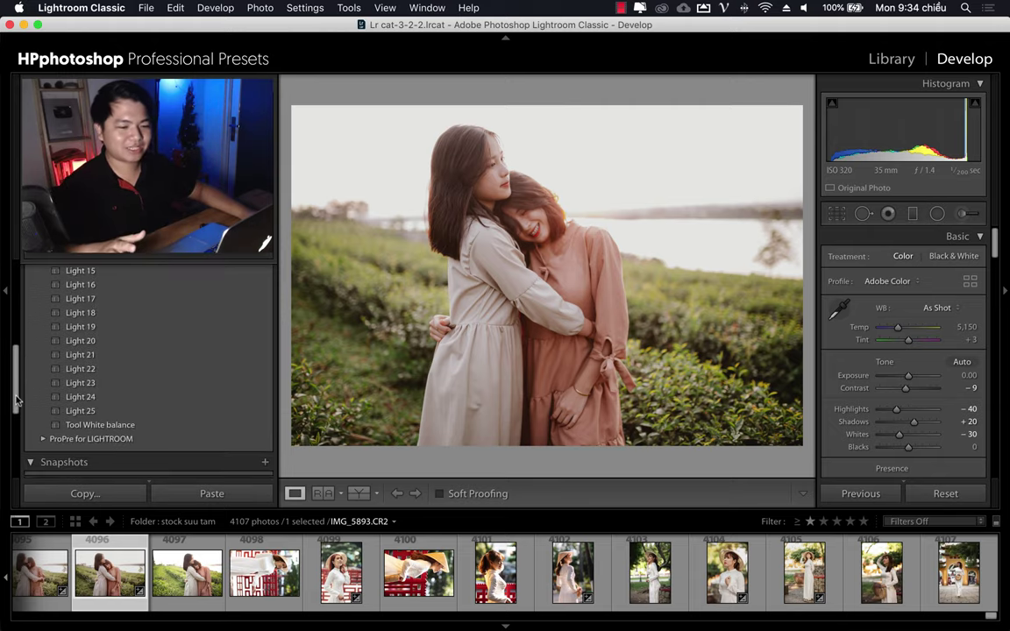
pyautogui.click(95, 400)
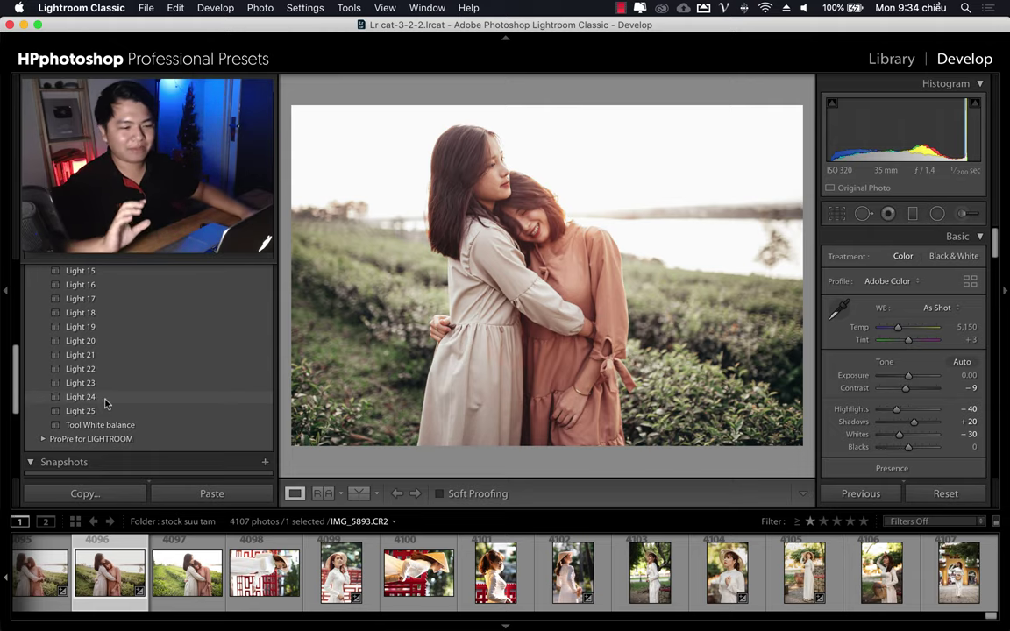
pyautogui.click(92, 397)
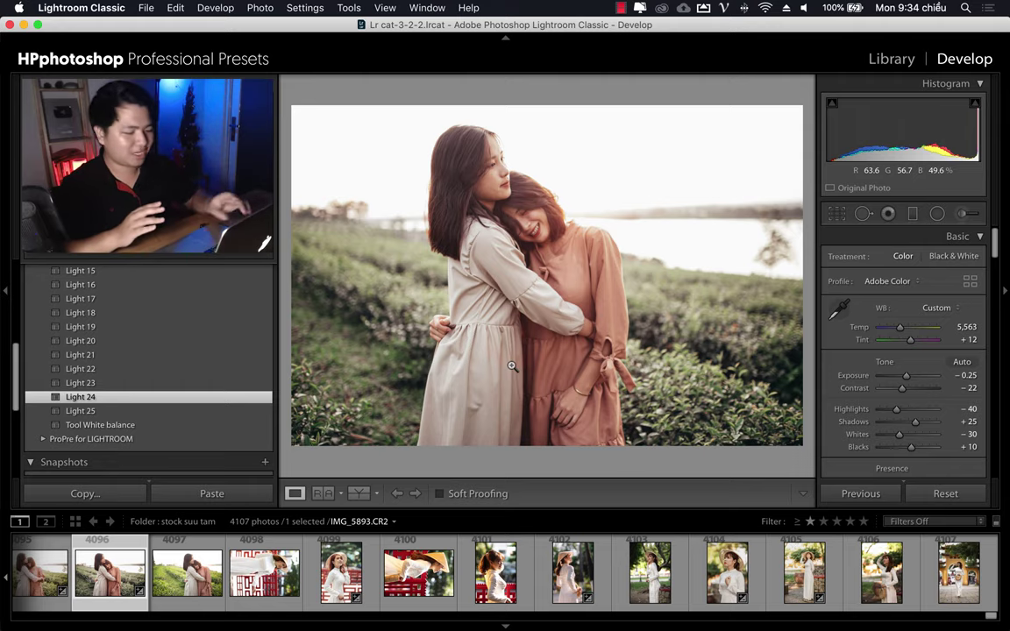
# Toggle Before/After to compare the Light 24 result with the original
pyautogui.press('\\')
pyautogui.press('\\')
pyautogui.press('\\')
pyautogui.press('\\')
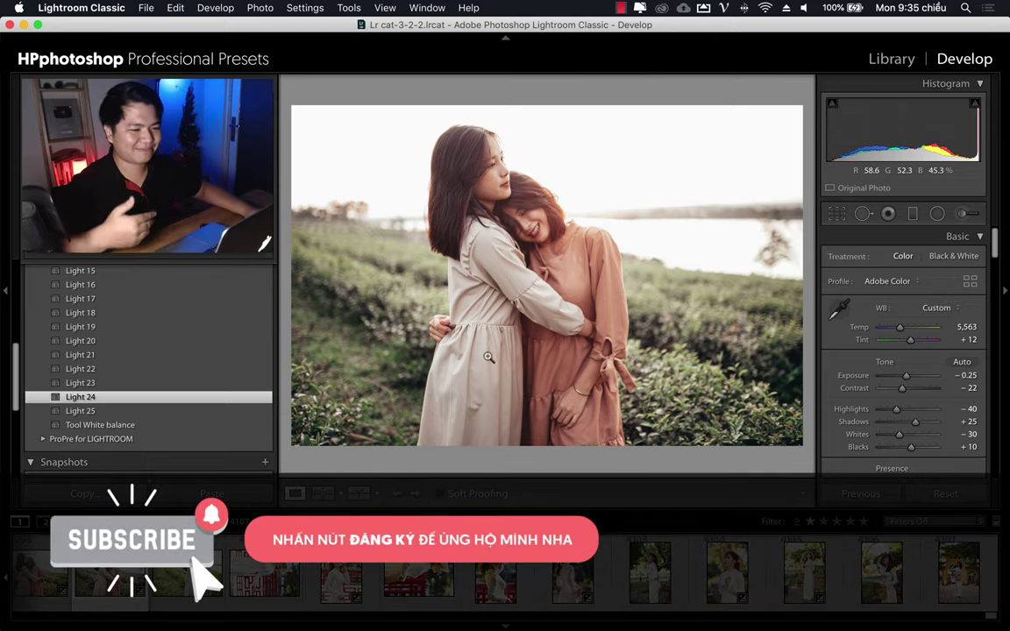
pyautogui.press('\\')
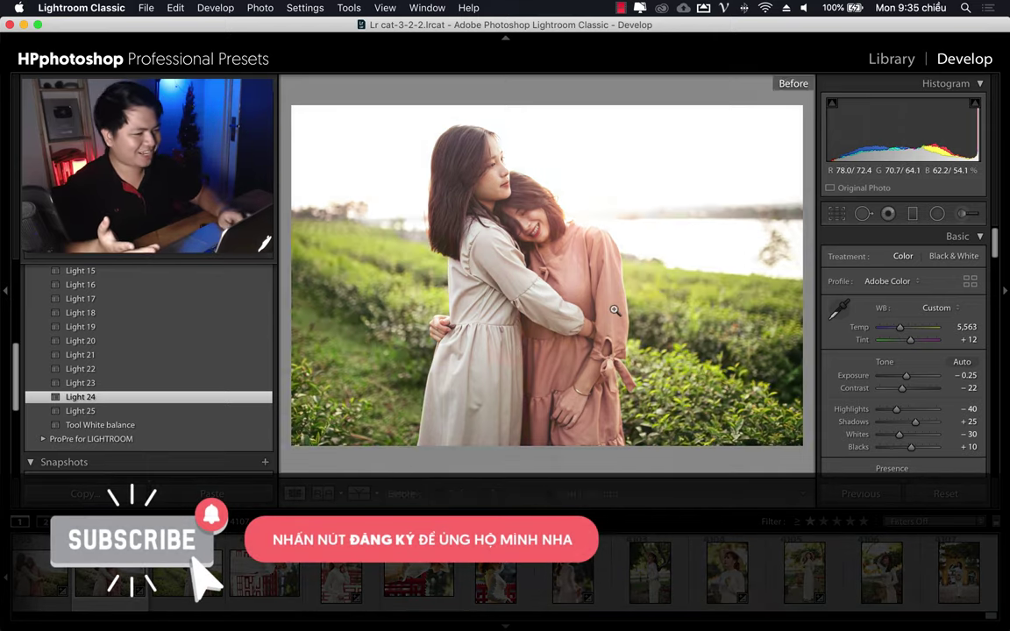
pyautogui.press('\\')
pyautogui.press('\\')
pyautogui.press('\\')
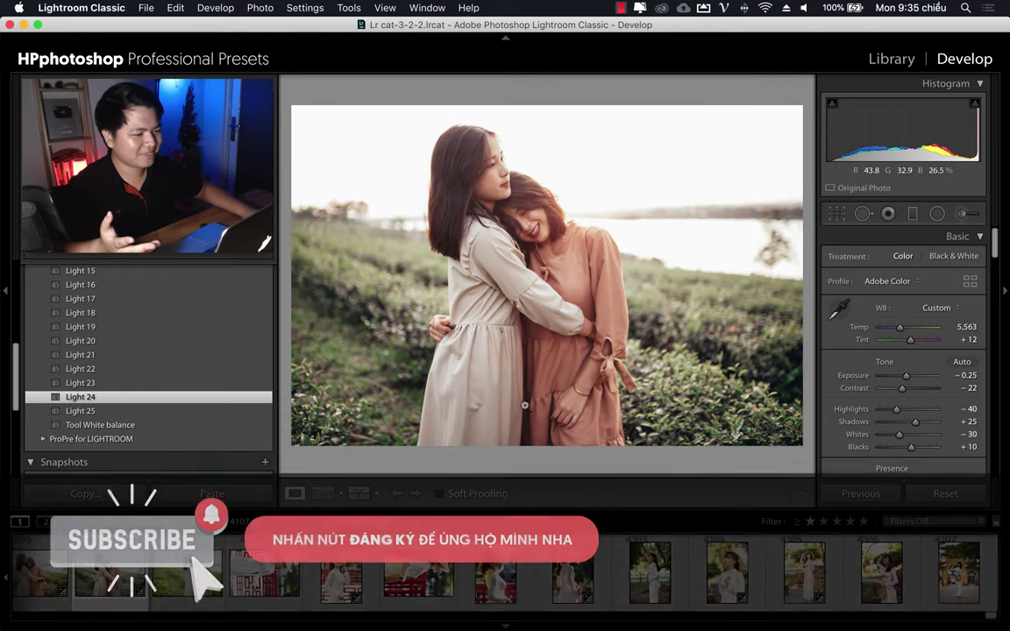
# Select the woman-at-the-balcony-table photo (thumbnail 4075) in the filmstrip
pyautogui.scroll(4, 520, 589)
pyautogui.scroll(4, 520, 589)
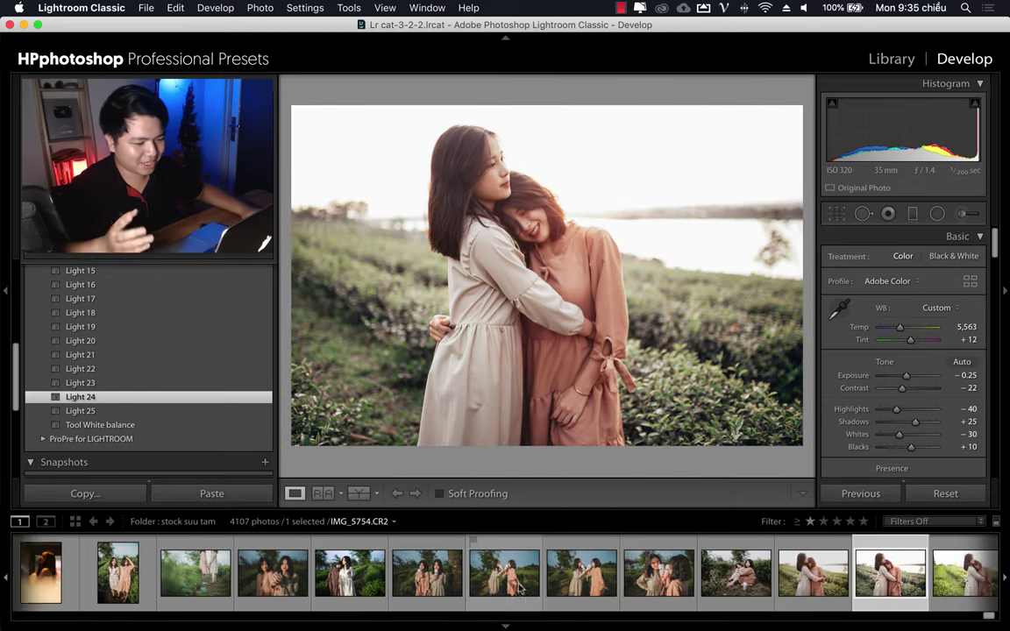
pyautogui.scroll(4, 520, 589)
pyautogui.scroll(3, 520, 589)
pyautogui.scroll(4, 519, 589)
pyautogui.scroll(4, 519, 588)
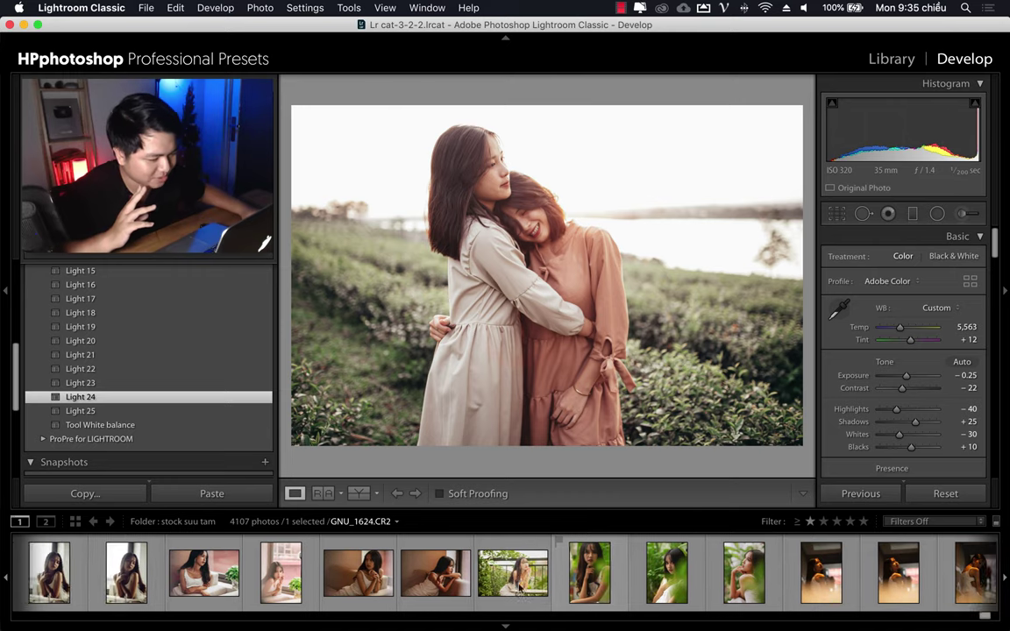
pyautogui.scroll(4, 543, 587)
pyautogui.click(604, 574)
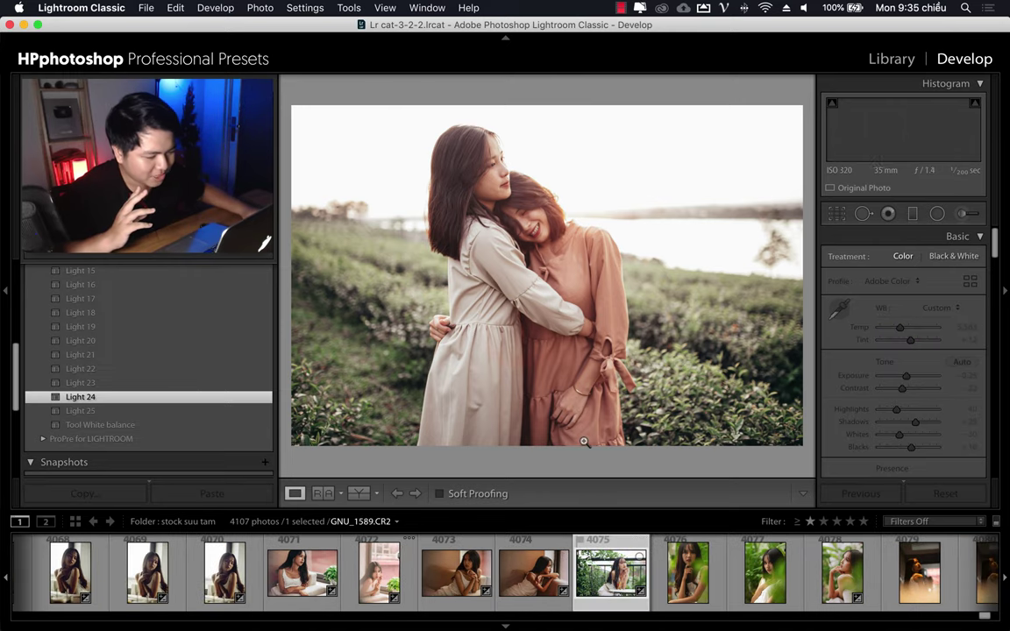
# Reset its edits, apply Light 24, and compare Before/After
pyautogui.click(950, 495)
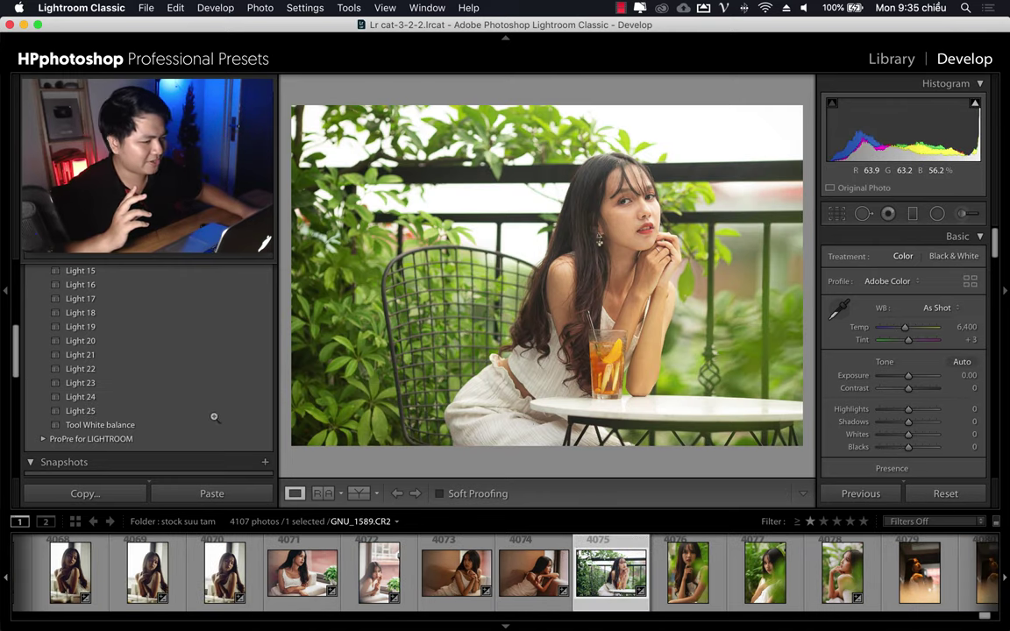
pyautogui.click(108, 398)
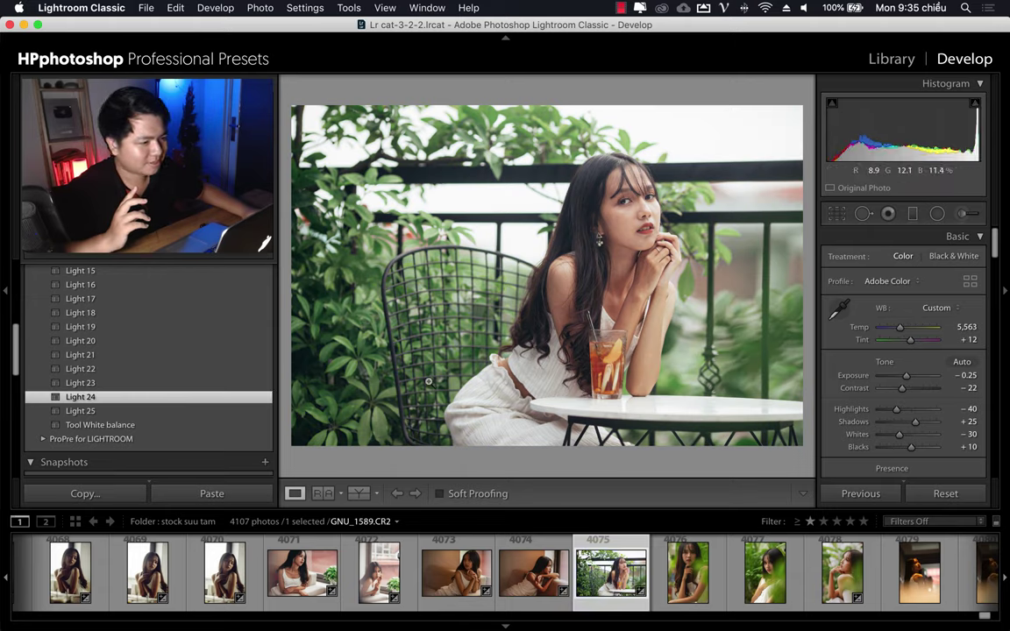
pyautogui.press('\\')
pyautogui.press('\\')
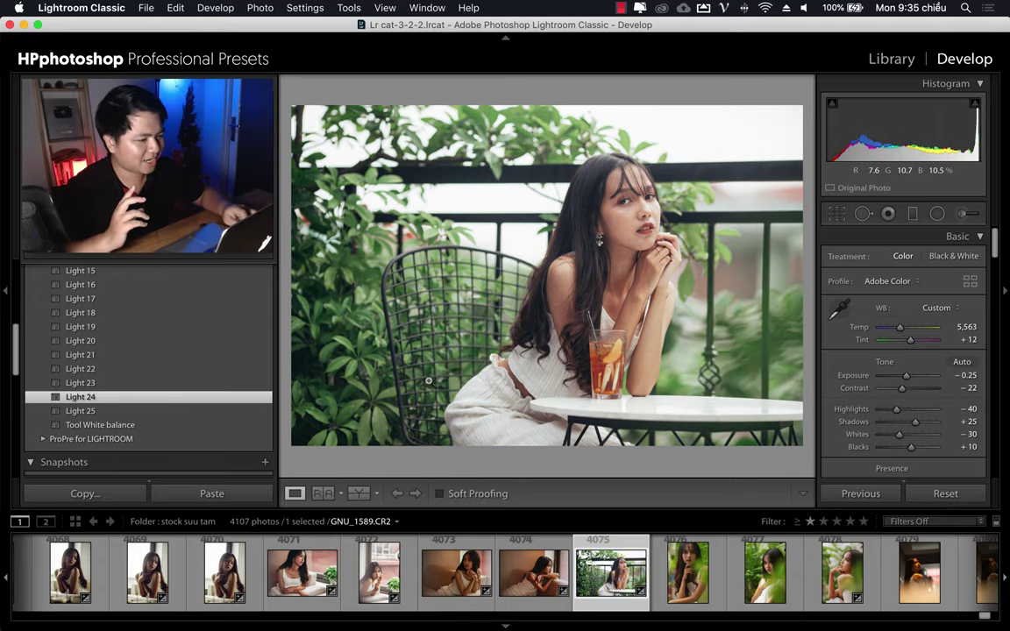
pyautogui.press('\\')
pyautogui.press('\\')
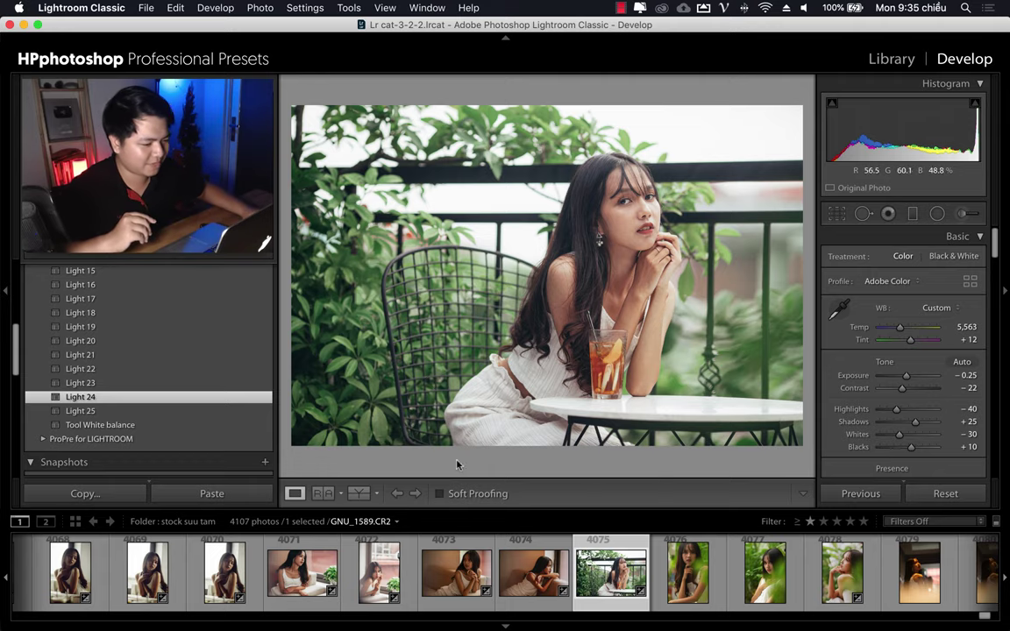
# Open the woman-on-the-sofa photo (4071) and set Exposure to +0.70
pyautogui.click(302, 574)
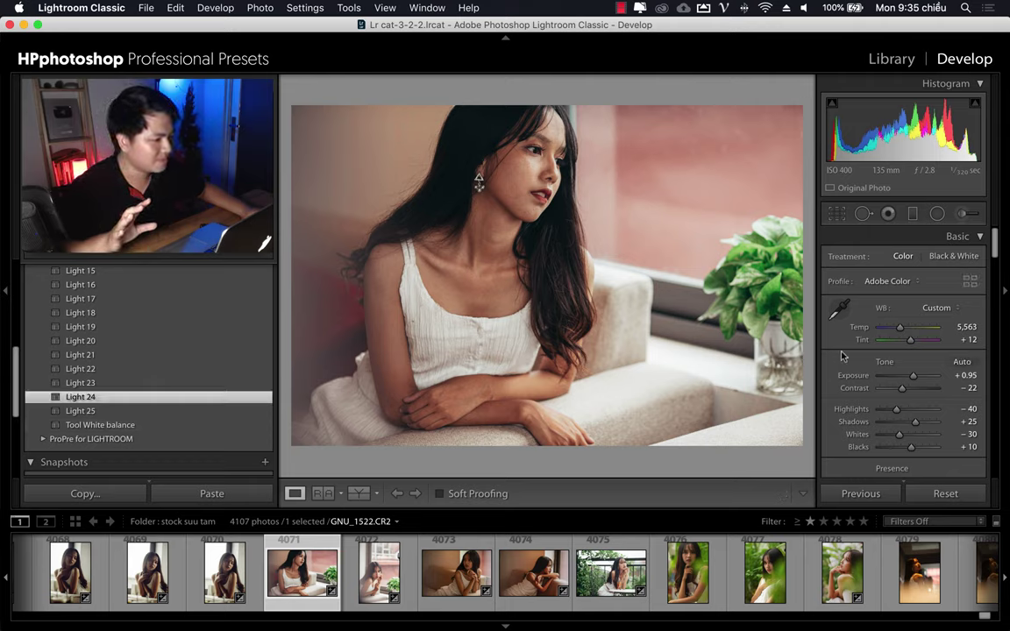
pyautogui.moveTo(918, 376); pyautogui.dragTo(911, 379)
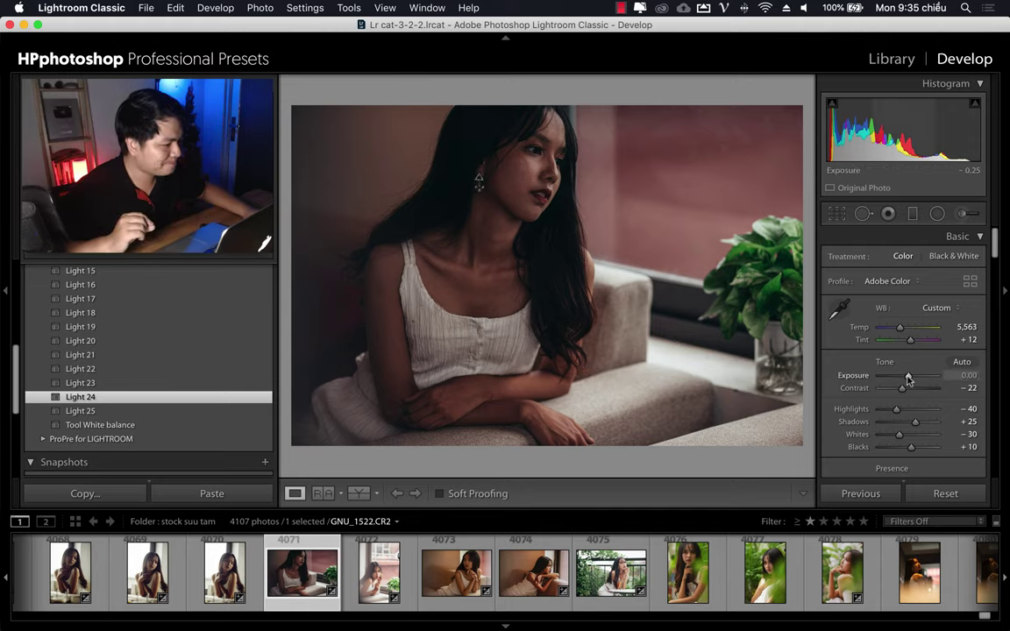
pyautogui.moveTo(908, 377); pyautogui.dragTo(912, 379)
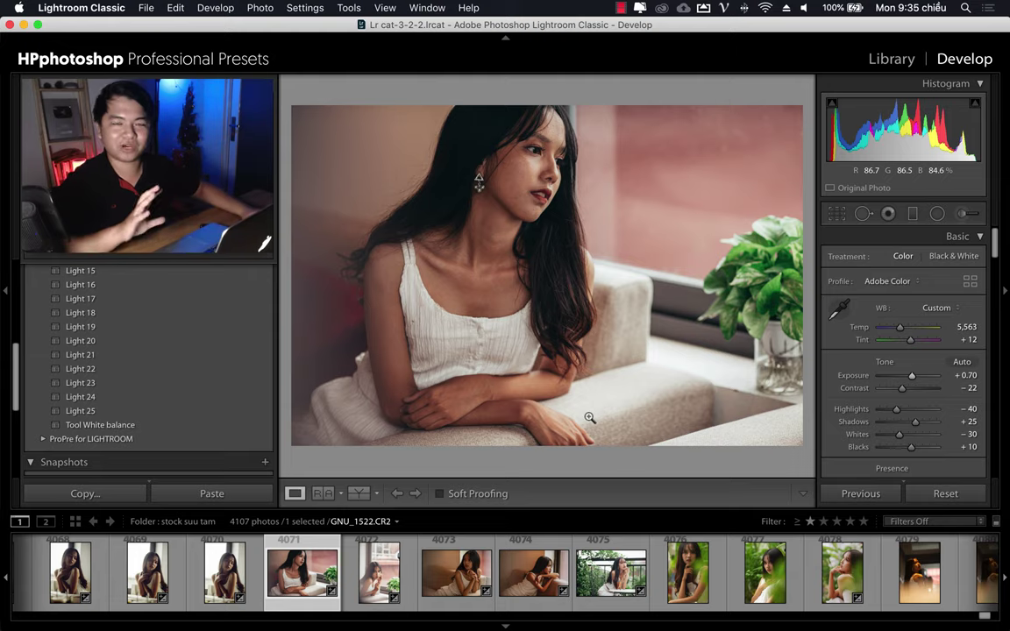
pyautogui.scroll(-5, 642, 581)
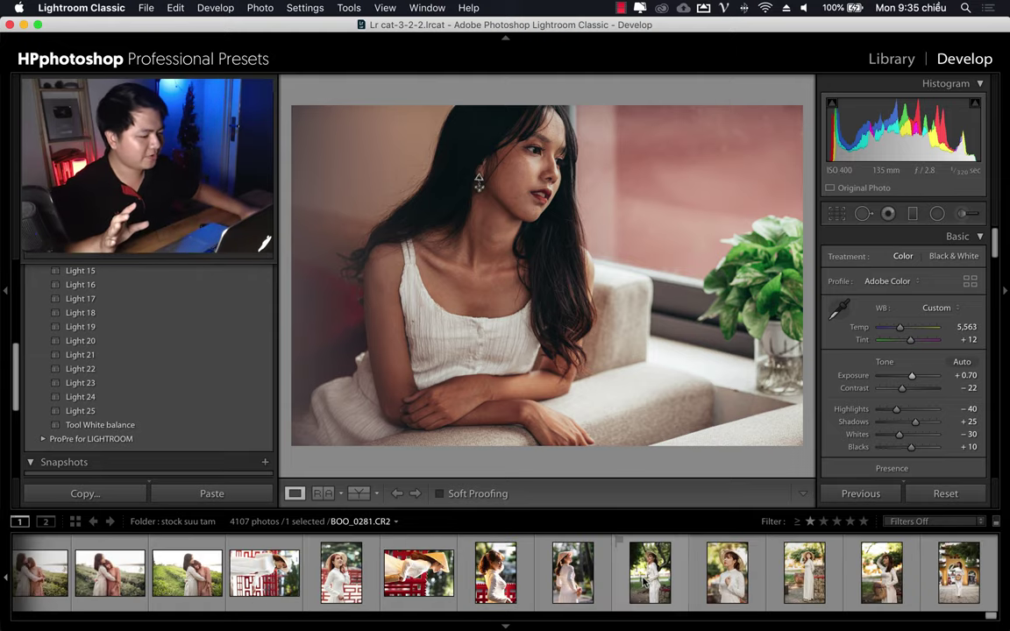
pyautogui.moveTo(726, 572)
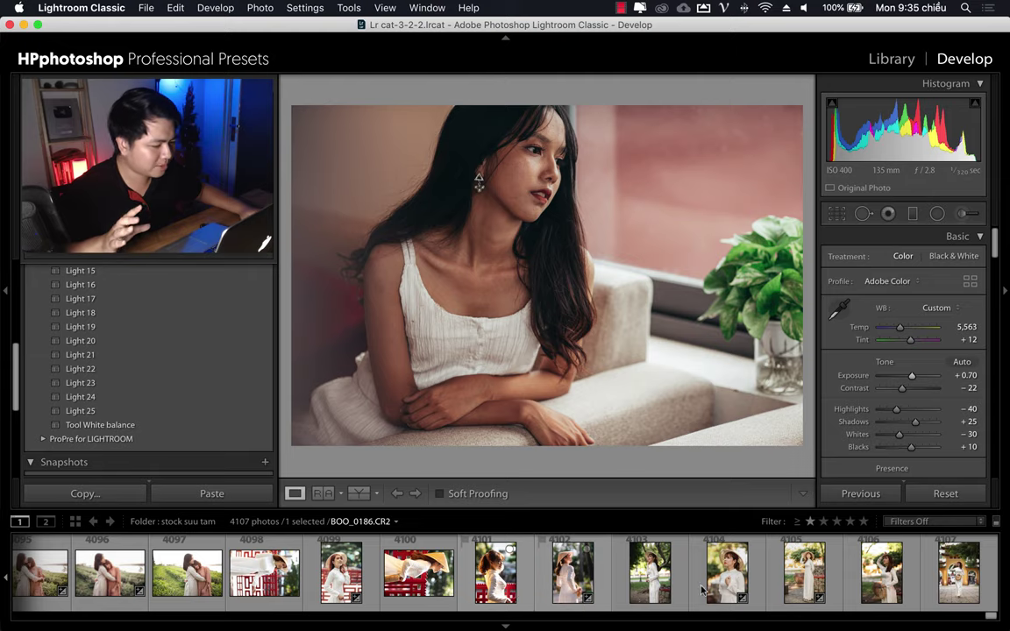
# Open the woman-in-white portraits and clear their development settings
pyautogui.click(803, 574)
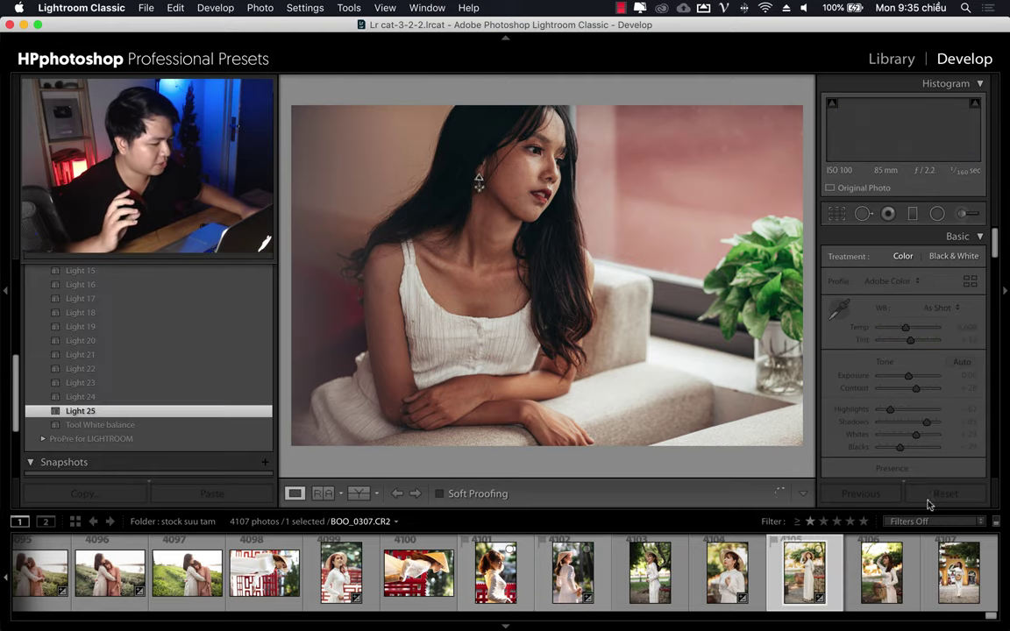
pyautogui.click(949, 494)
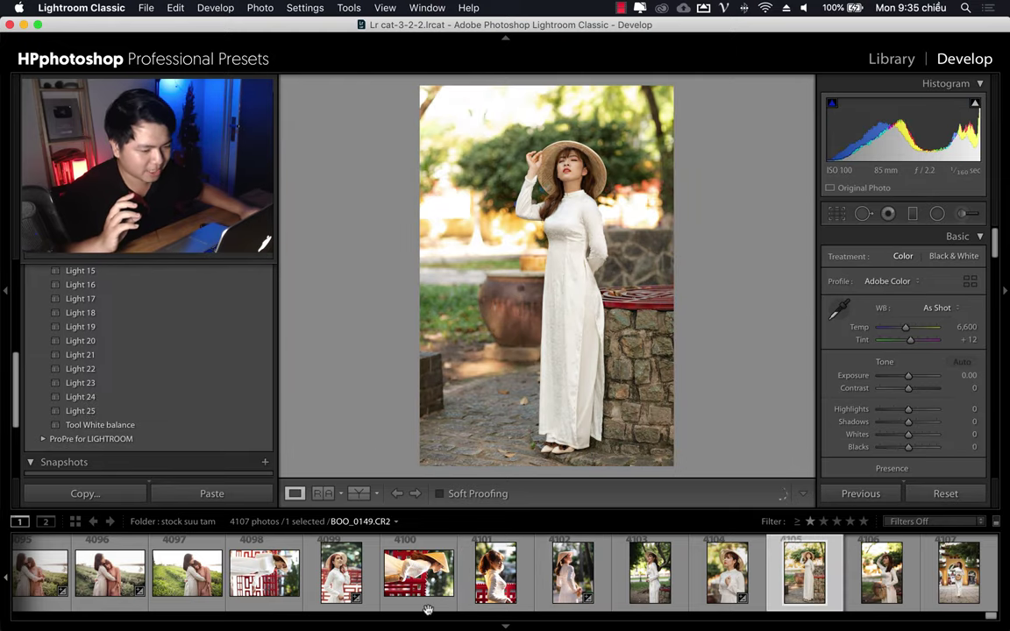
pyautogui.click(337, 602)
pyautogui.click(947, 492)
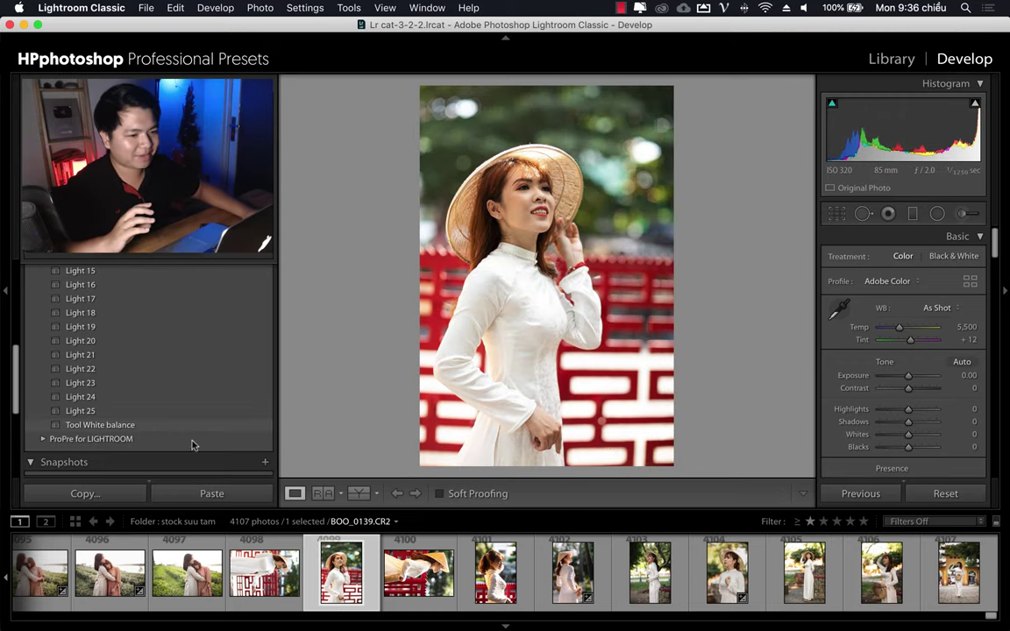
# Apply Light 24, check the face zoomed in, and lift Shadows to about +58
pyautogui.click(80, 397)
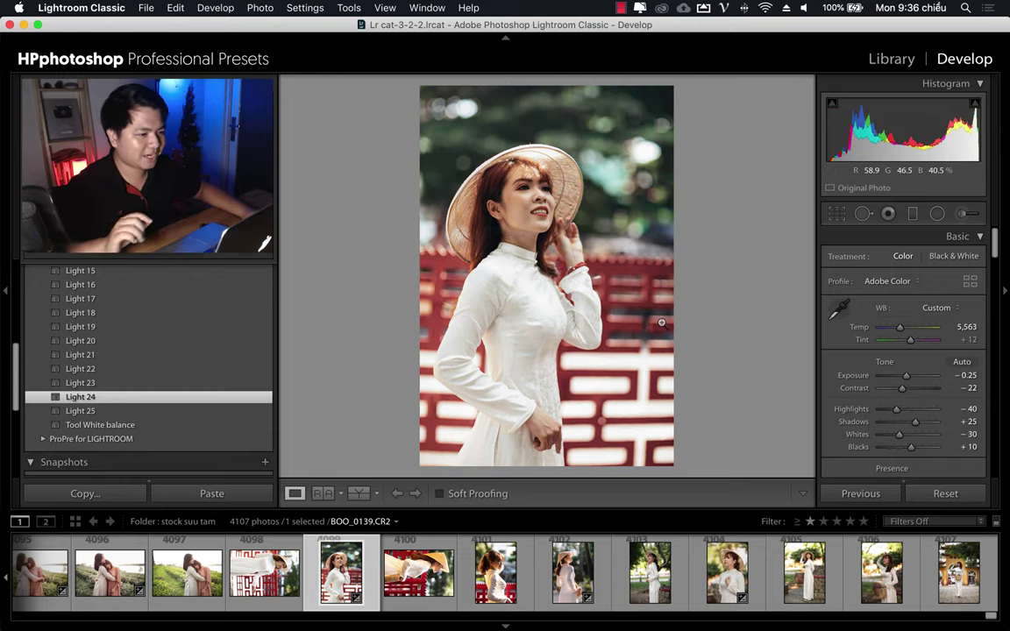
pyautogui.click(561, 210)
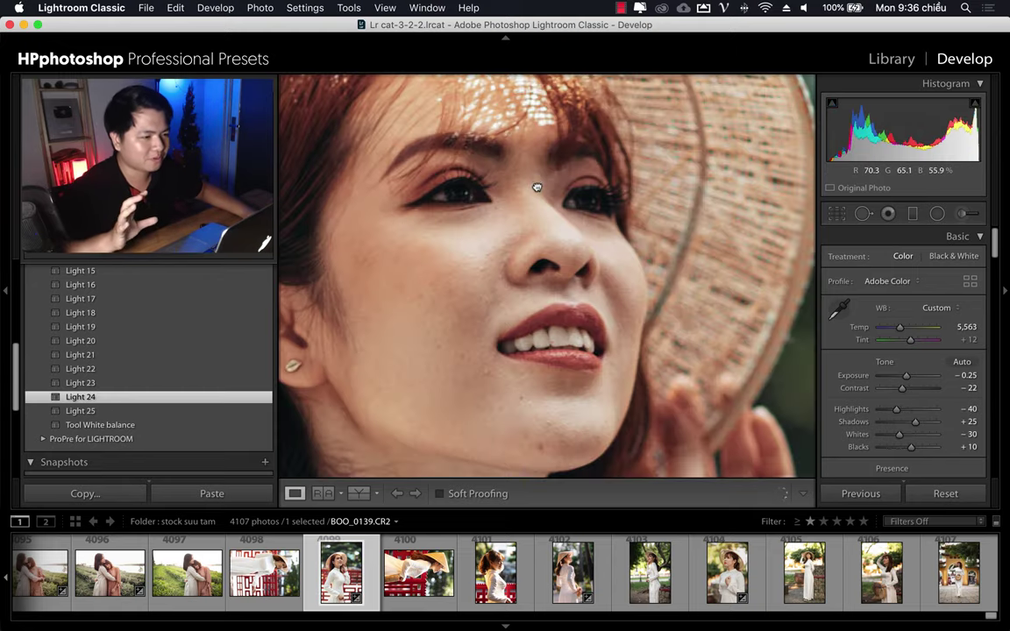
pyautogui.click(536, 187)
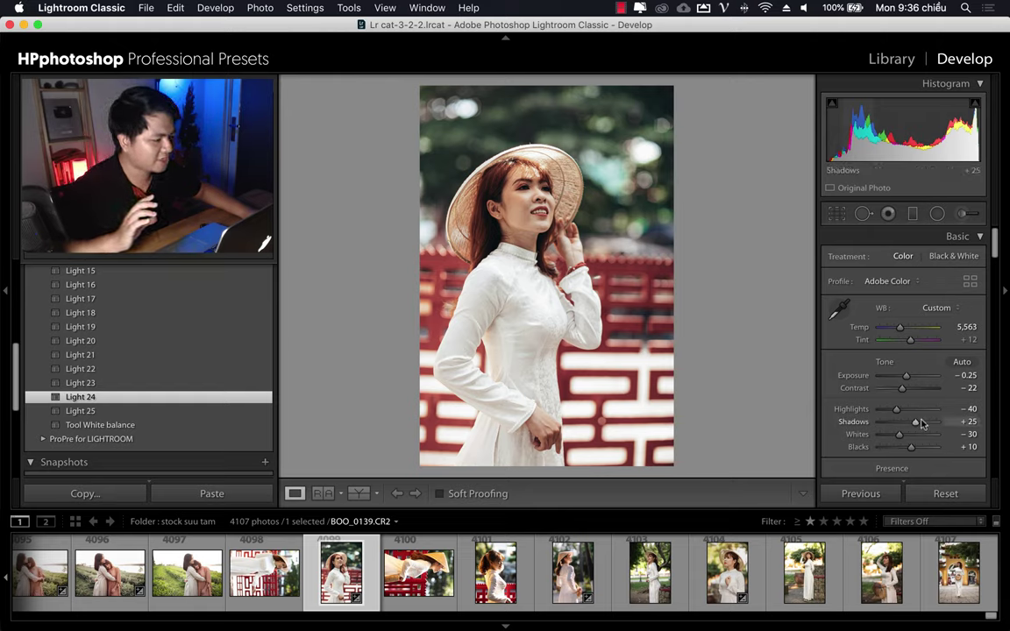
pyautogui.moveTo(921, 423); pyautogui.dragTo(925, 424)
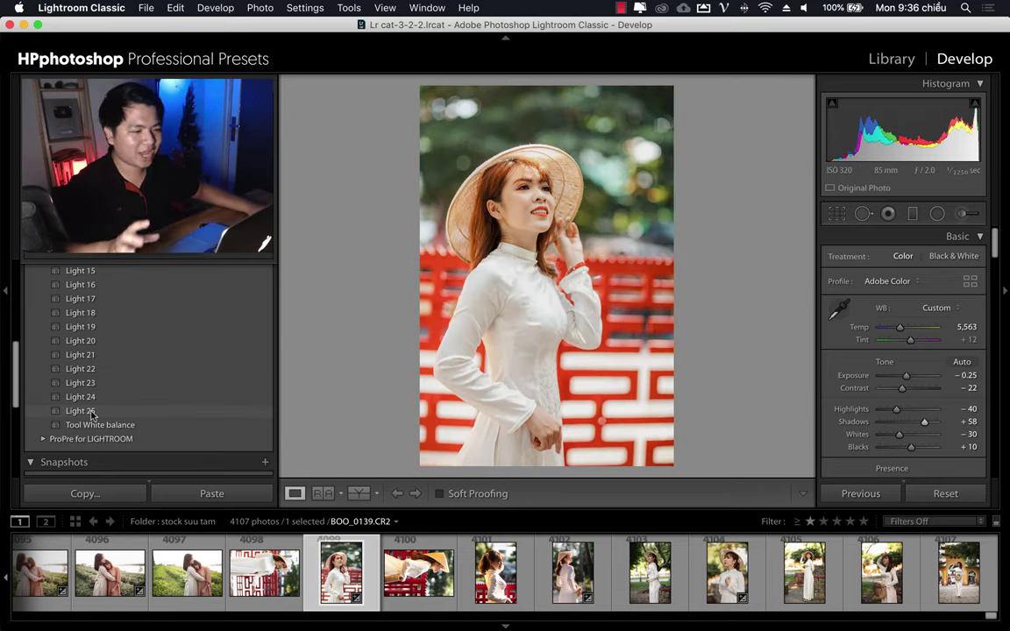
# Switch the hat portrait to the Light 25 preset instead
pyautogui.click(81, 411)
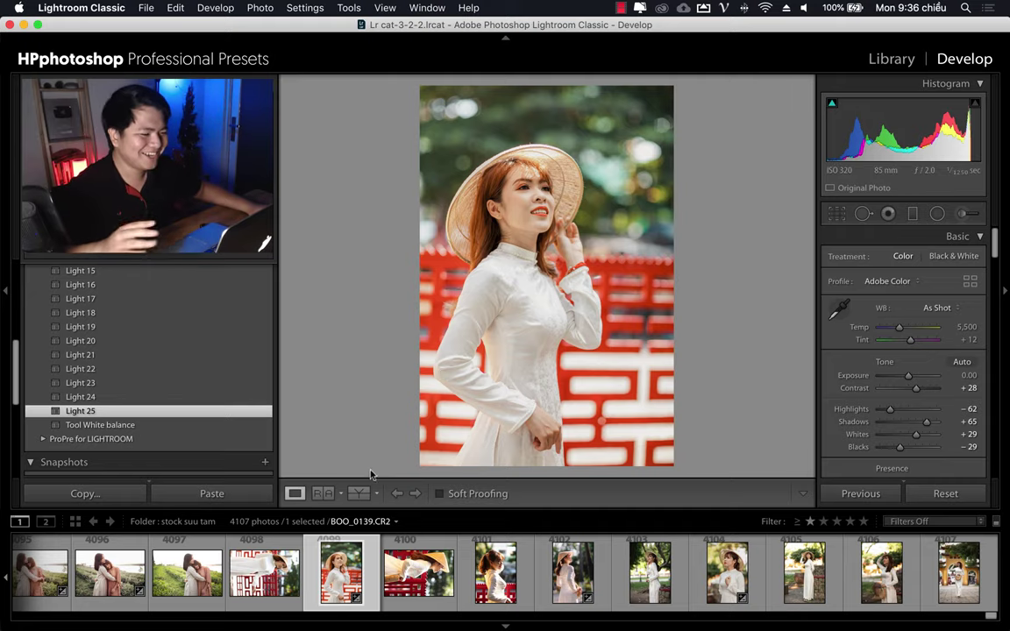
pyautogui.scroll(3, 253, 579)
pyautogui.scroll(2, 252, 596)
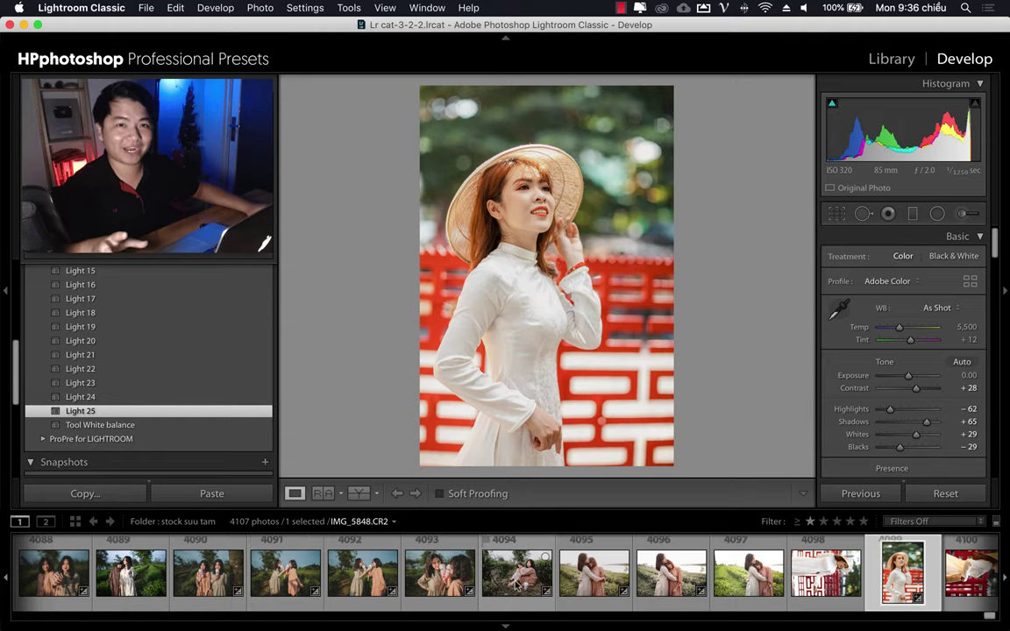
# Reset the hugging tea-field photo (4095), apply Light 25, and switch to Chrome
pyautogui.click(594, 574)
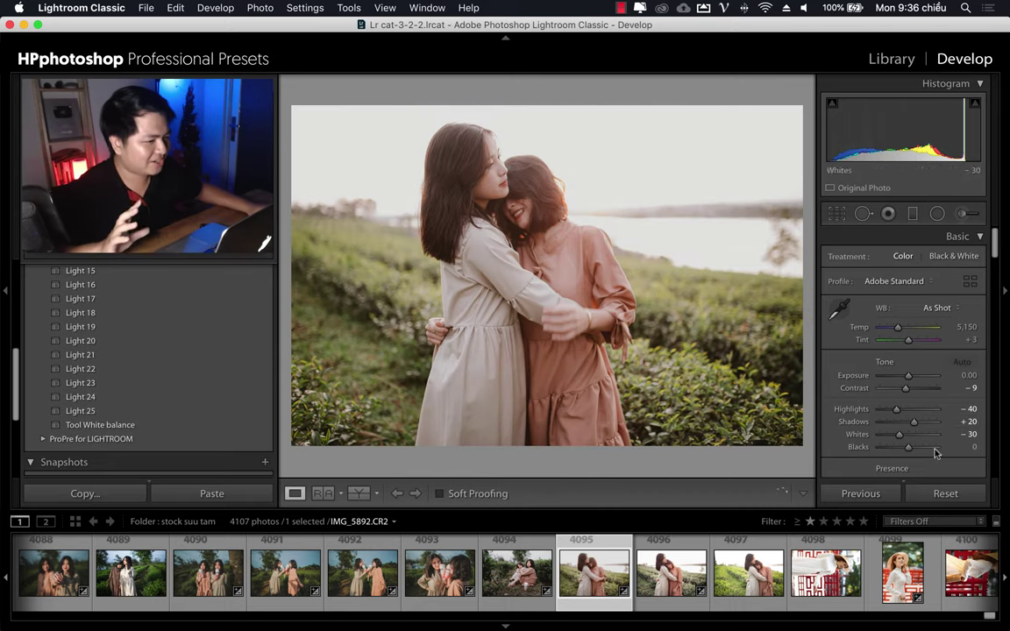
pyautogui.click(958, 497)
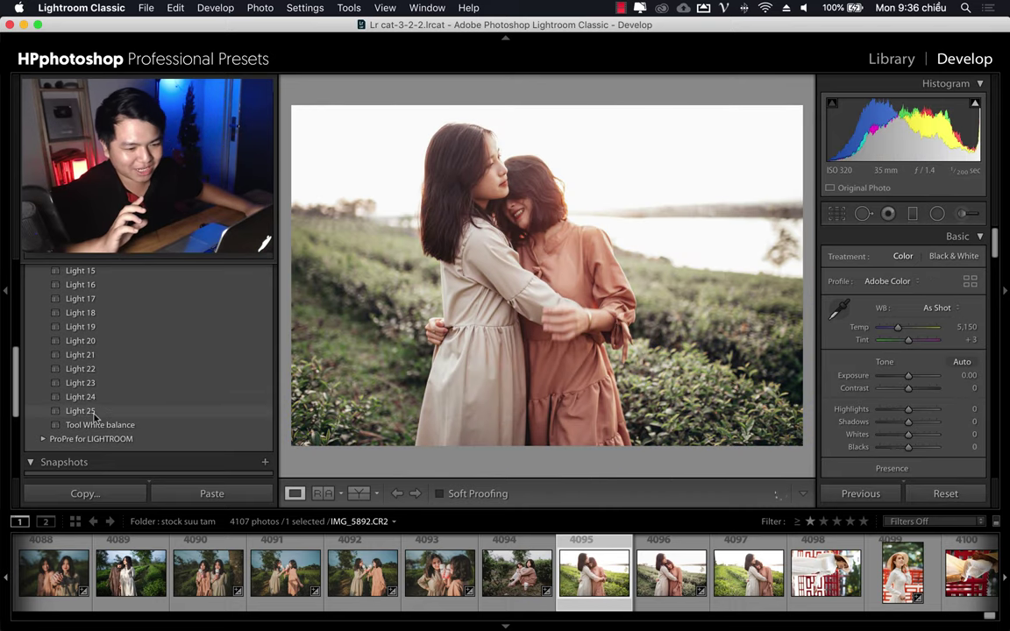
pyautogui.click(84, 411)
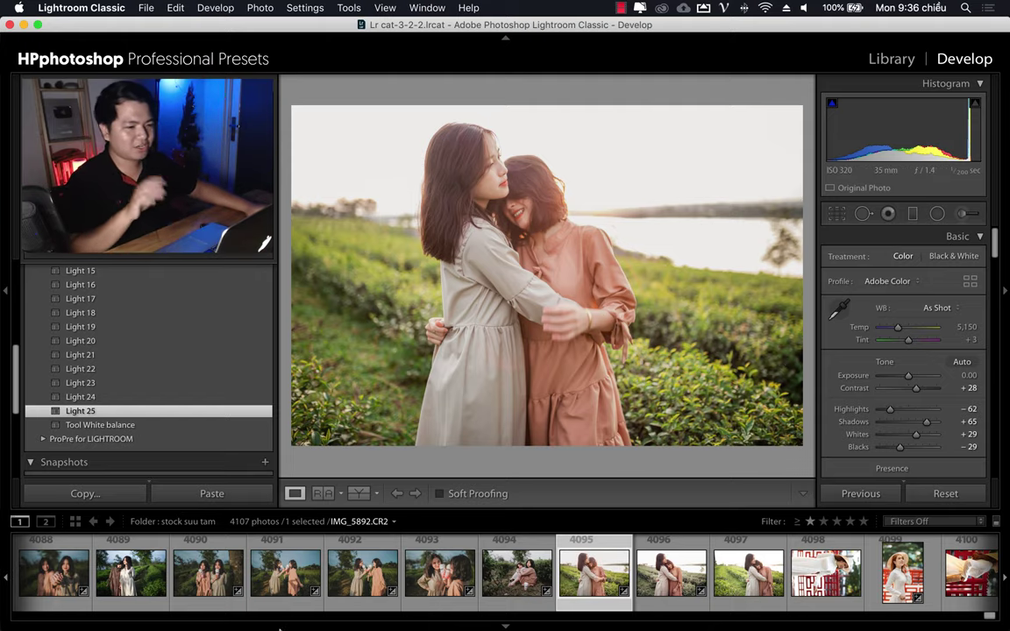
pyautogui.moveTo(280, 628)
pyautogui.click(175, 602)
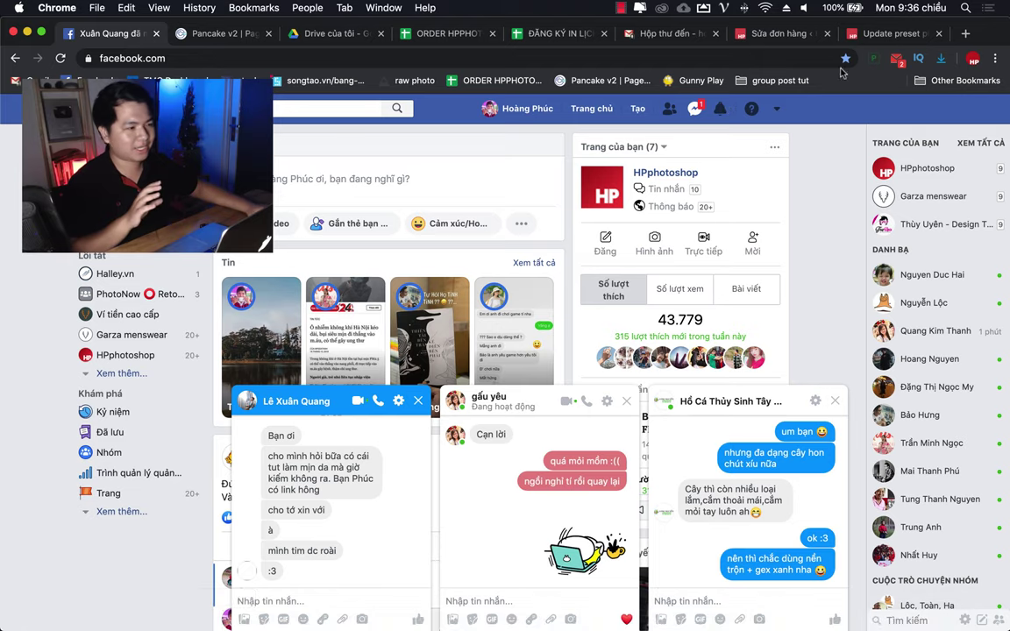
# Highlight the 'Update preset' article's Preset 25 tip: White balance temp above 5300
pyautogui.click(885, 33)
pyautogui.scroll(-3, 66, 399)
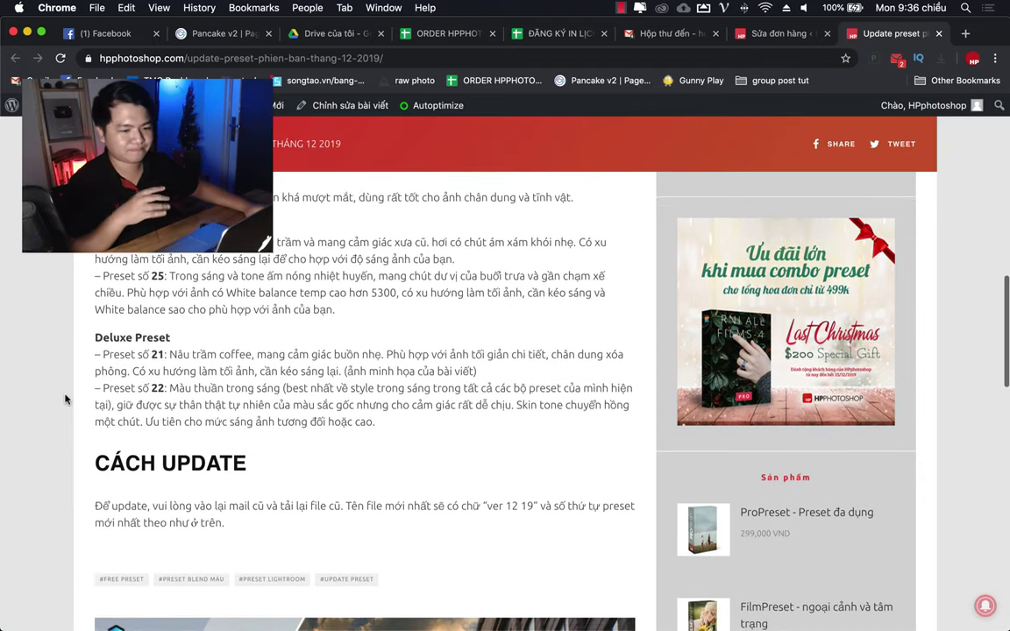
pyautogui.scroll(2, 65, 399)
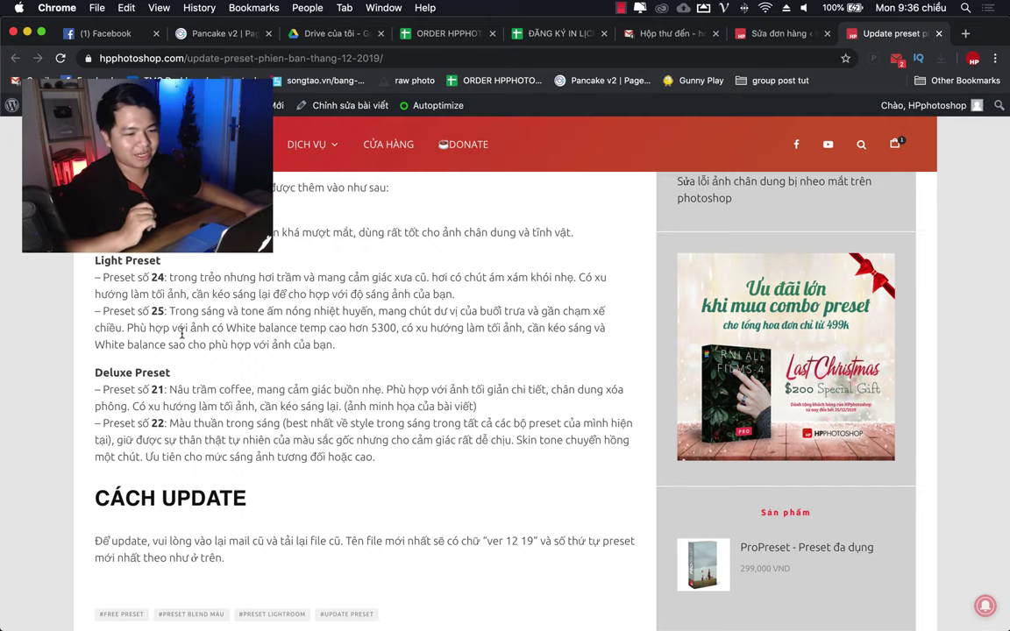
pyautogui.moveTo(152, 329); pyautogui.dragTo(261, 333)
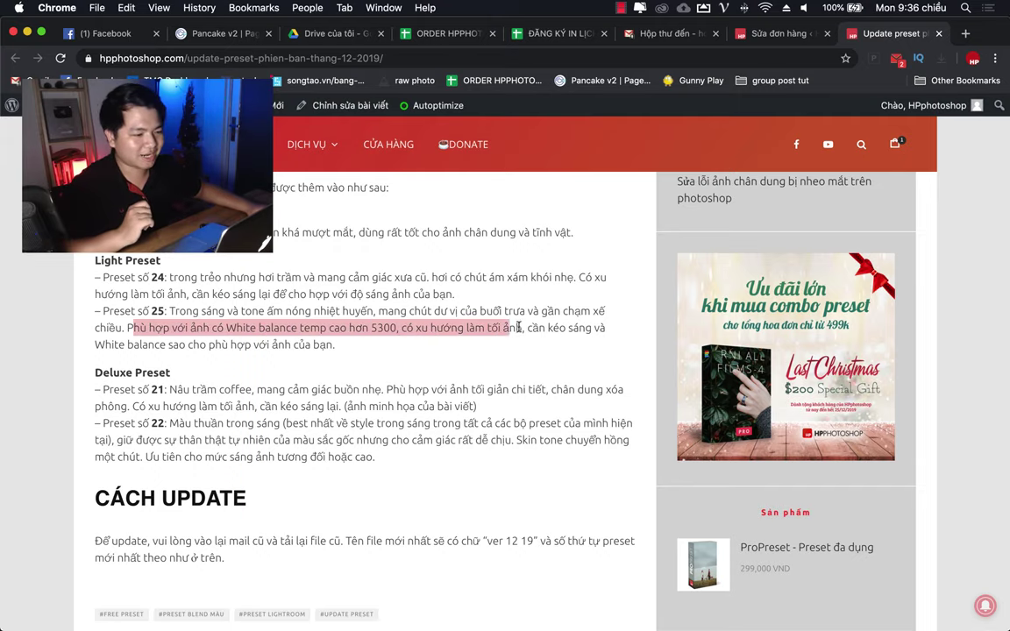
pyautogui.click(120, 343)
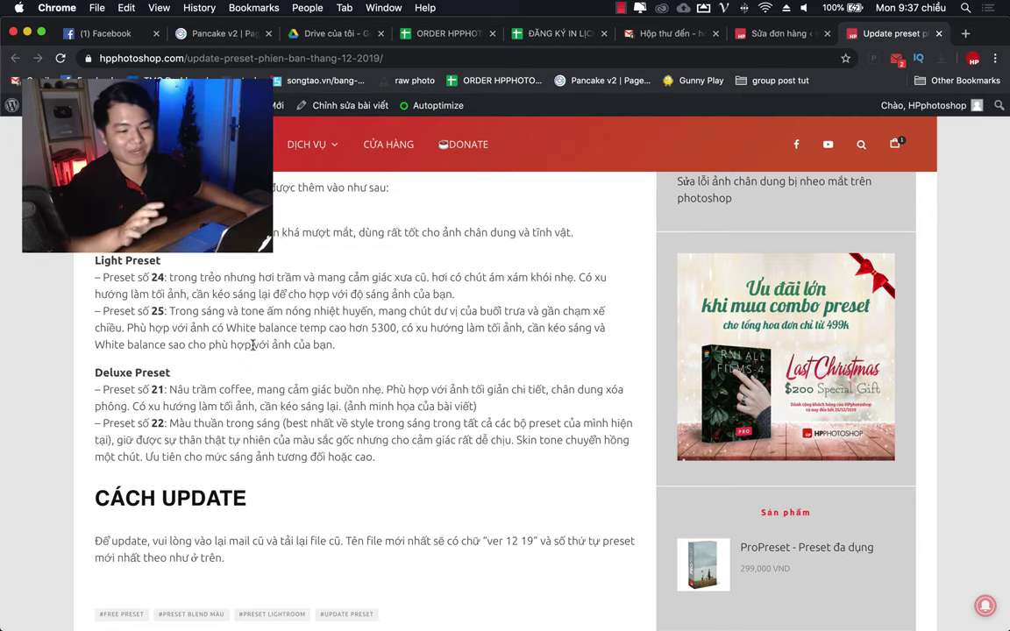
pyautogui.moveTo(172, 328); pyautogui.dragTo(311, 328)
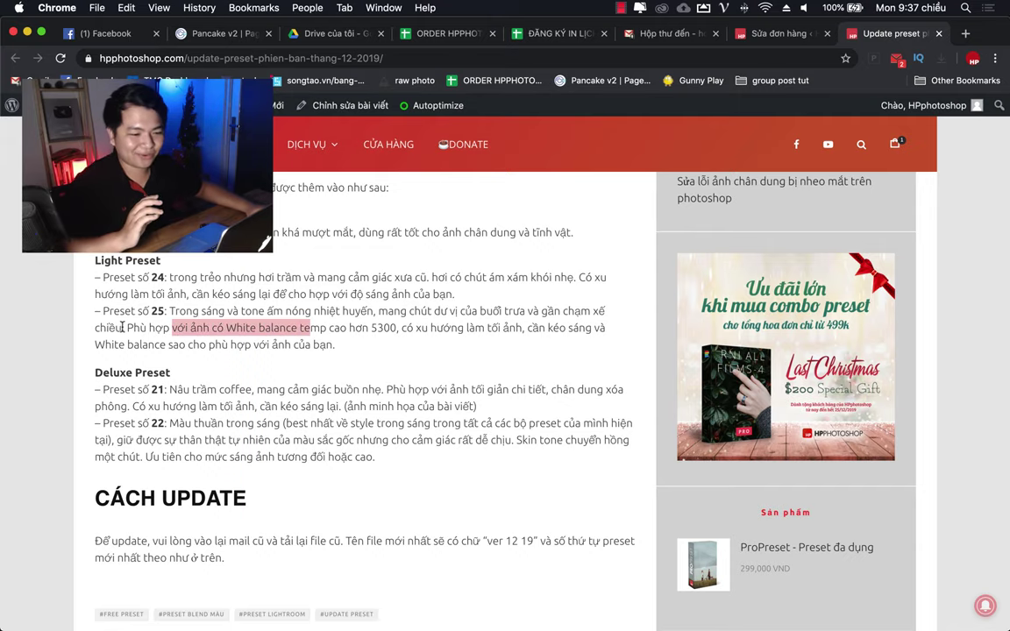
pyautogui.moveTo(129, 327); pyautogui.dragTo(395, 327)
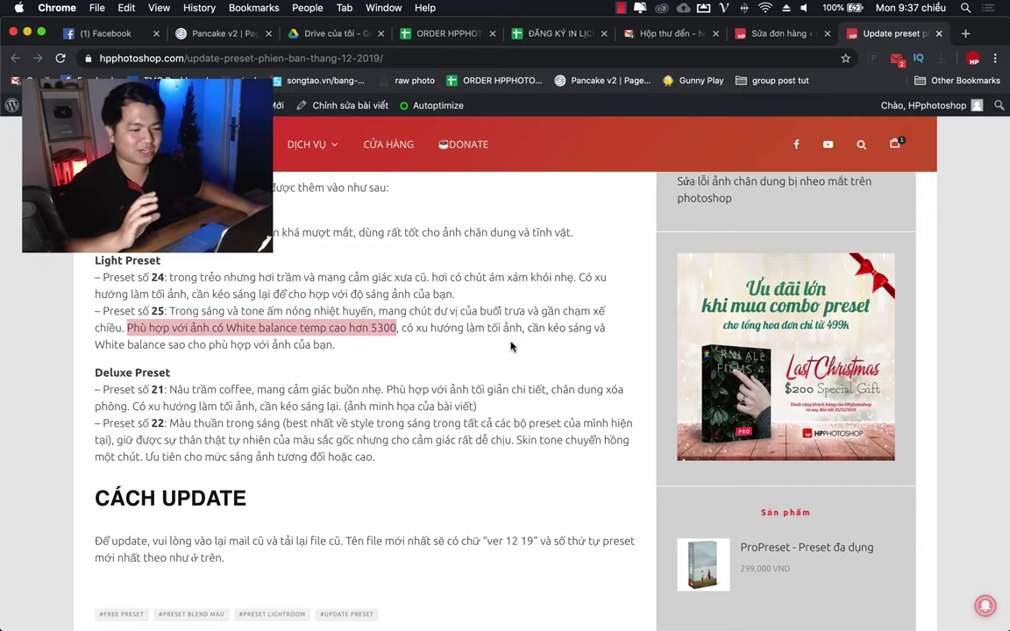
pyautogui.click(718, 598)
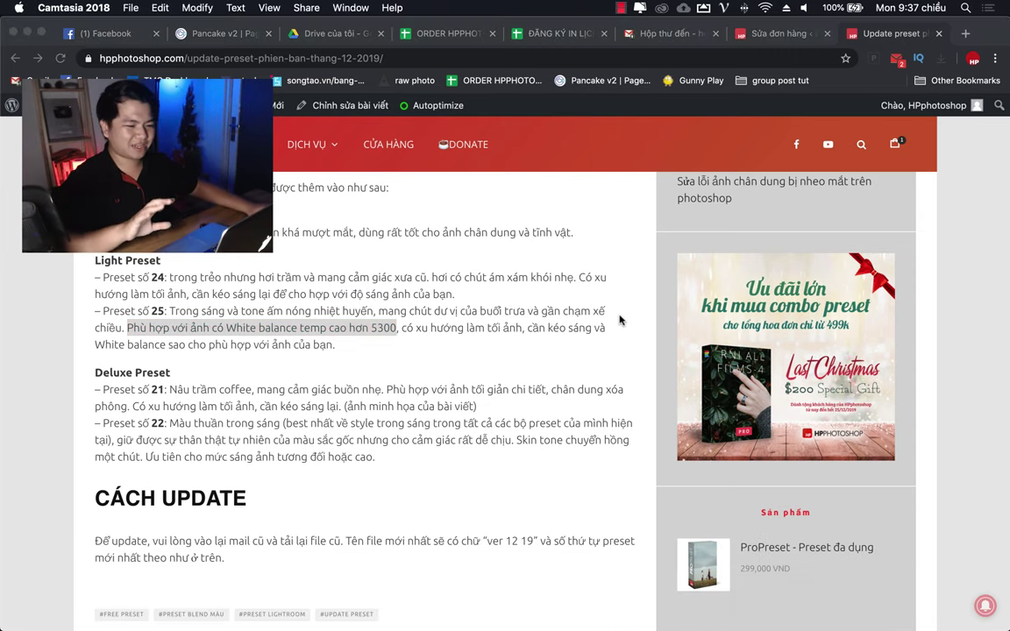
pyautogui.moveTo(644, 627)
pyautogui.click(671, 598)
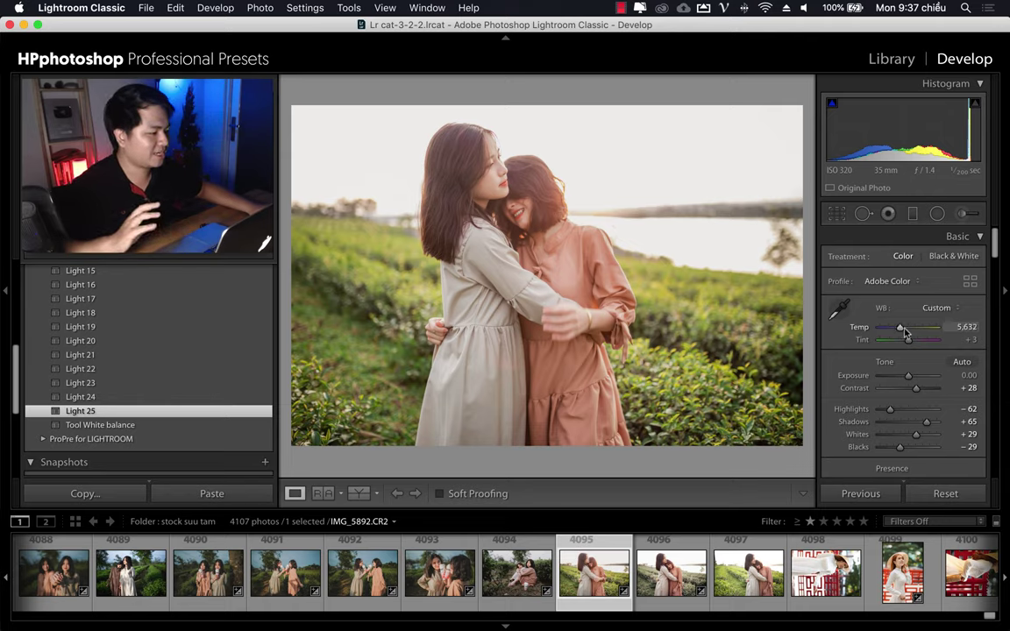
# Raise the tea-field photo's Temp to 5,741 and compare it with the original
pyautogui.moveTo(905, 330); pyautogui.dragTo(902, 333)
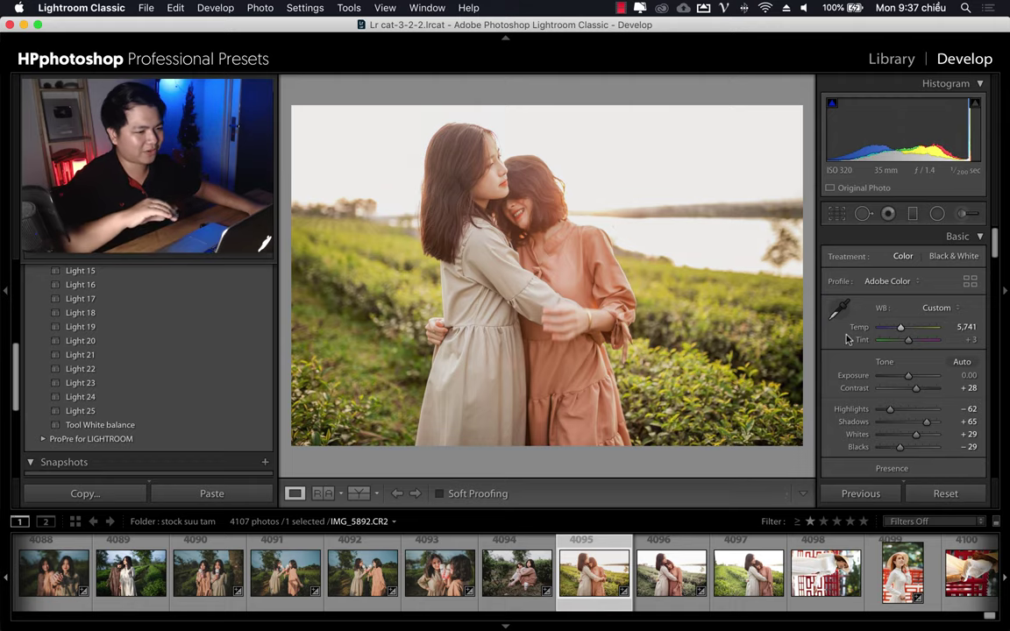
pyautogui.press('\\')
pyautogui.press('\\')
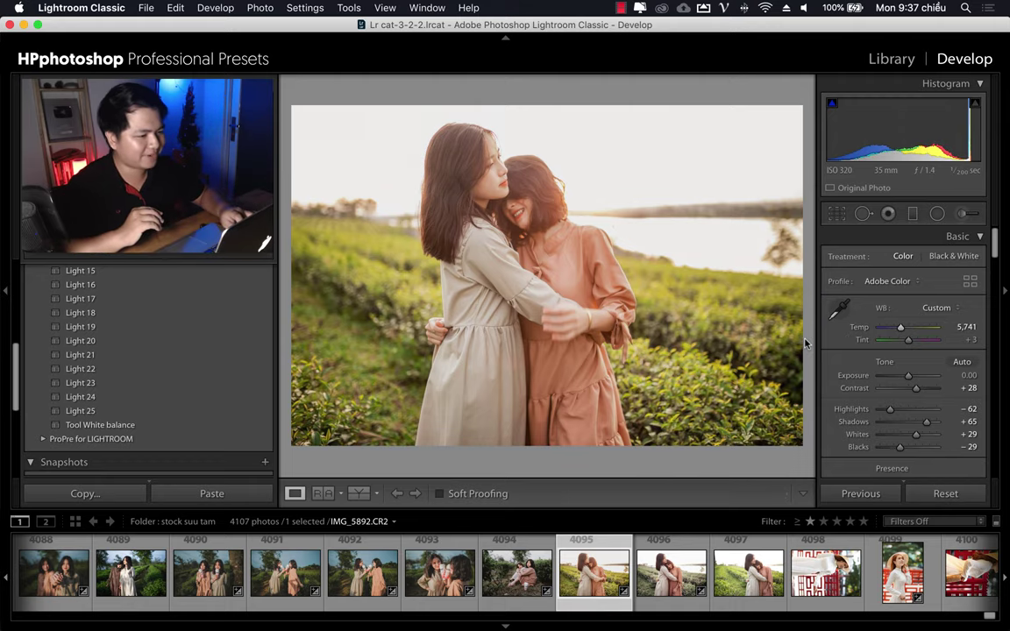
pyautogui.press('\\')
pyautogui.press('\\')
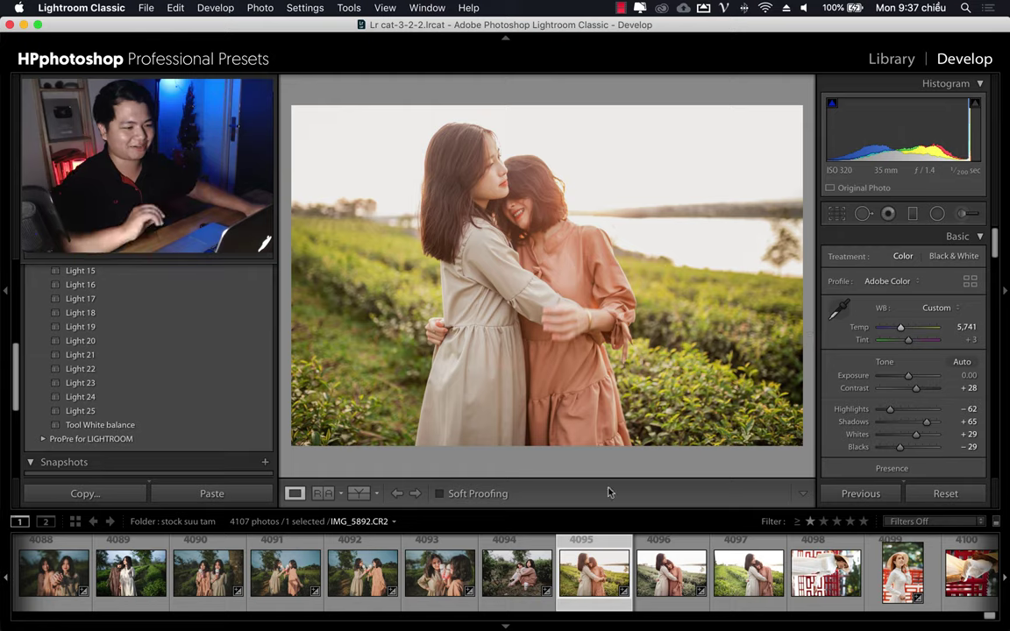
pyautogui.scroll(-5, 469, 586)
pyautogui.scroll(-5, 469, 585)
pyautogui.scroll(-5, 468, 586)
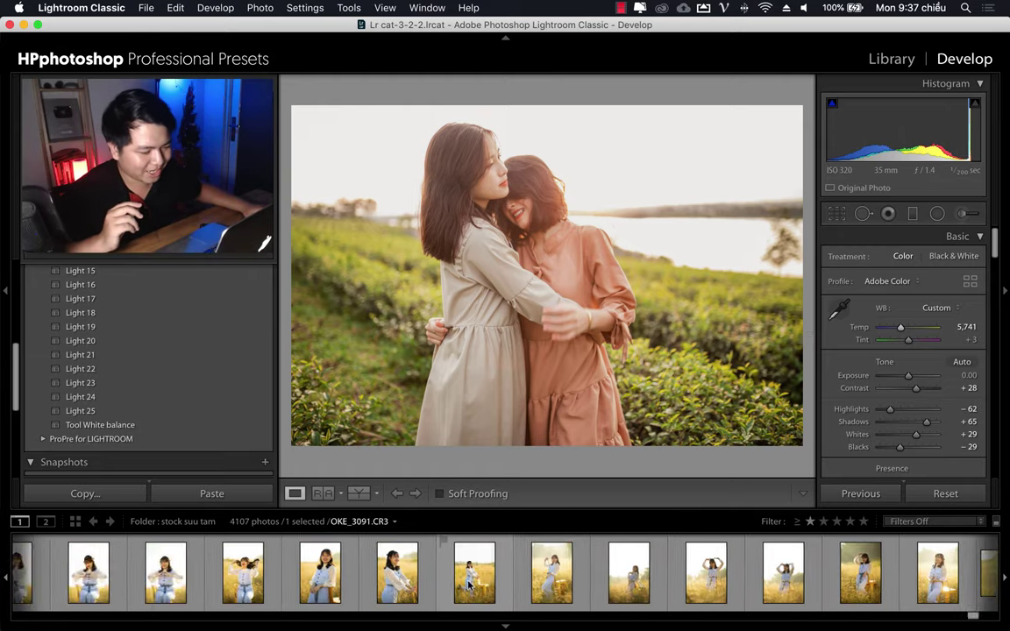
pyautogui.scroll(-5, 469, 585)
pyautogui.scroll(-5, 469, 586)
pyautogui.scroll(-5, 469, 586)
pyautogui.scroll(-5, 469, 586)
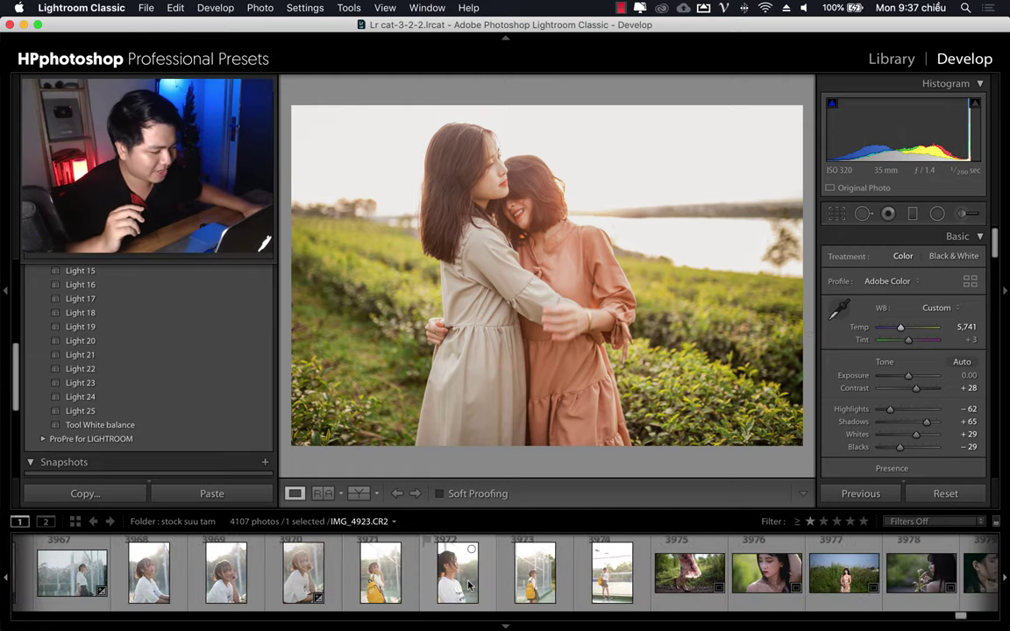
pyautogui.scroll(-5, 469, 586)
# Reset the fence photo (3967), apply Light 25, and warm Temp to 6,227
pyautogui.click(310, 574)
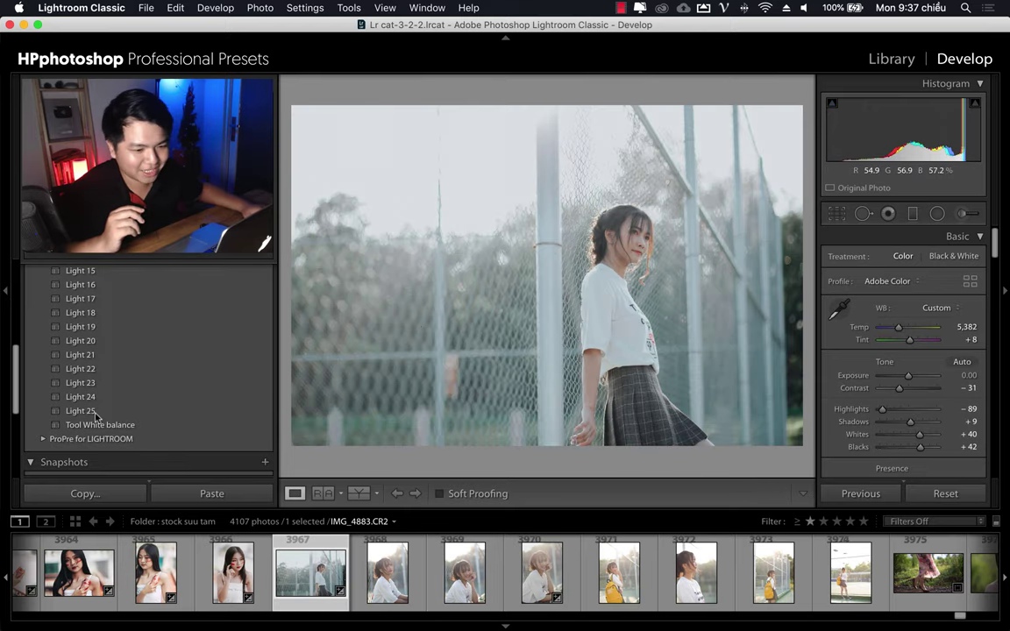
pyautogui.click(945, 493)
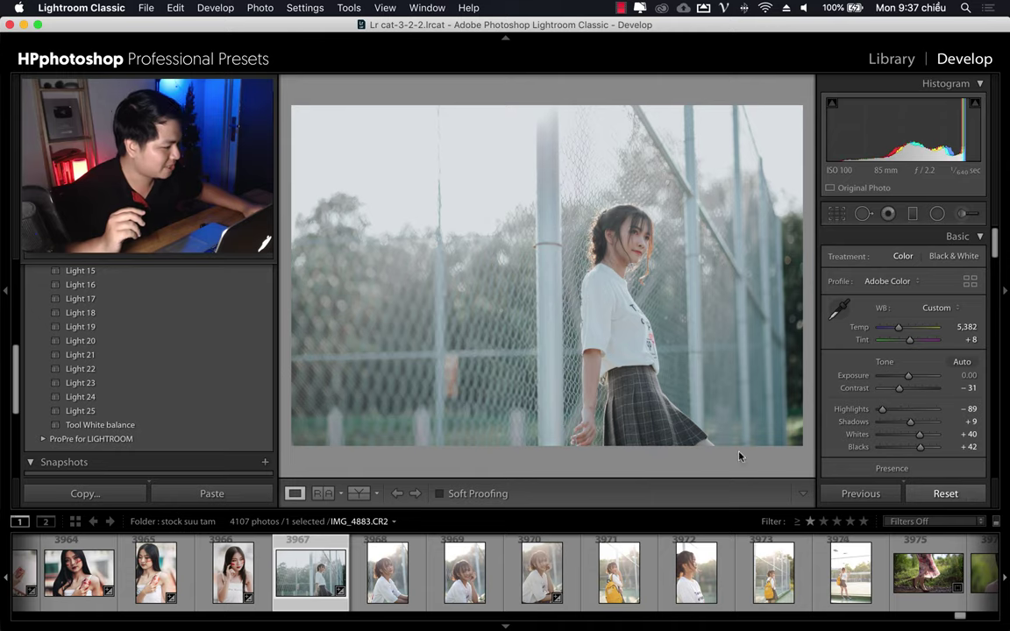
pyautogui.click(80, 410)
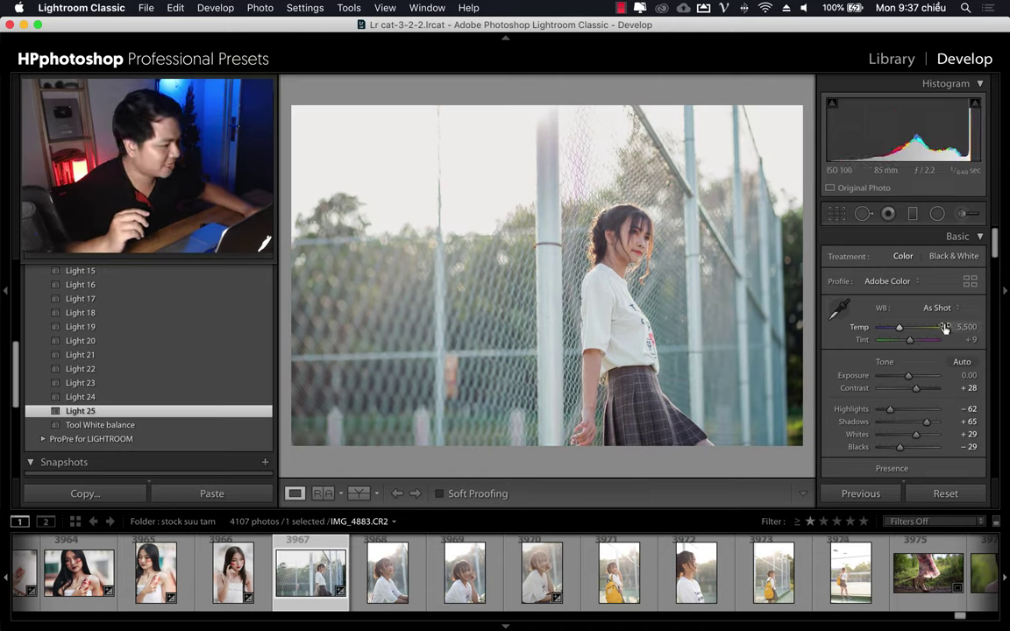
pyautogui.moveTo(898, 330); pyautogui.dragTo(901, 333)
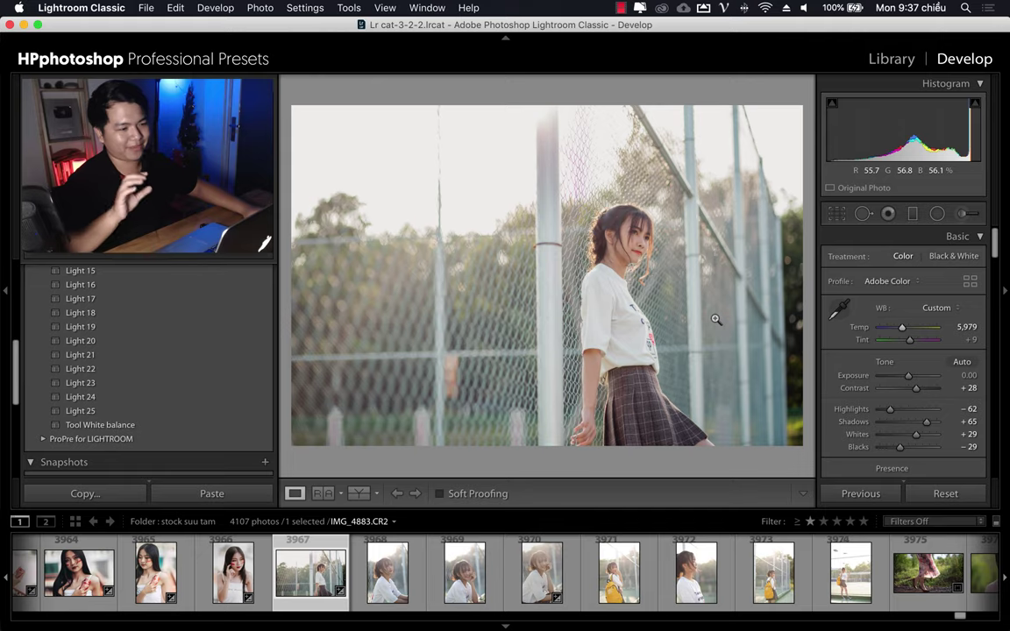
# Compare the fence portrait's Light 25 edit against the original
pyautogui.press('\\')
pyautogui.press('\\')
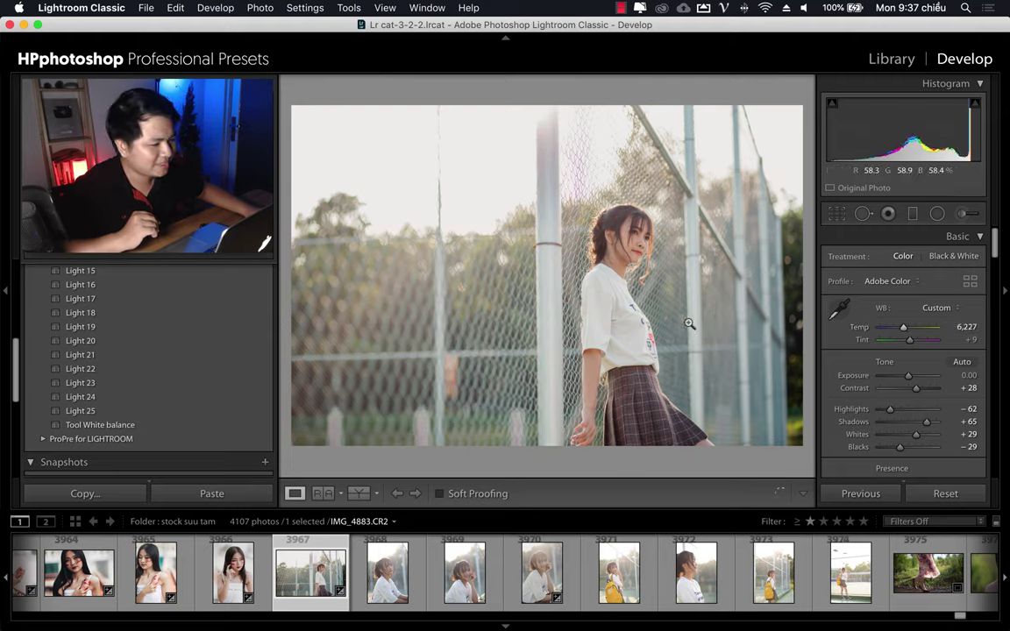
pyautogui.press('\\')
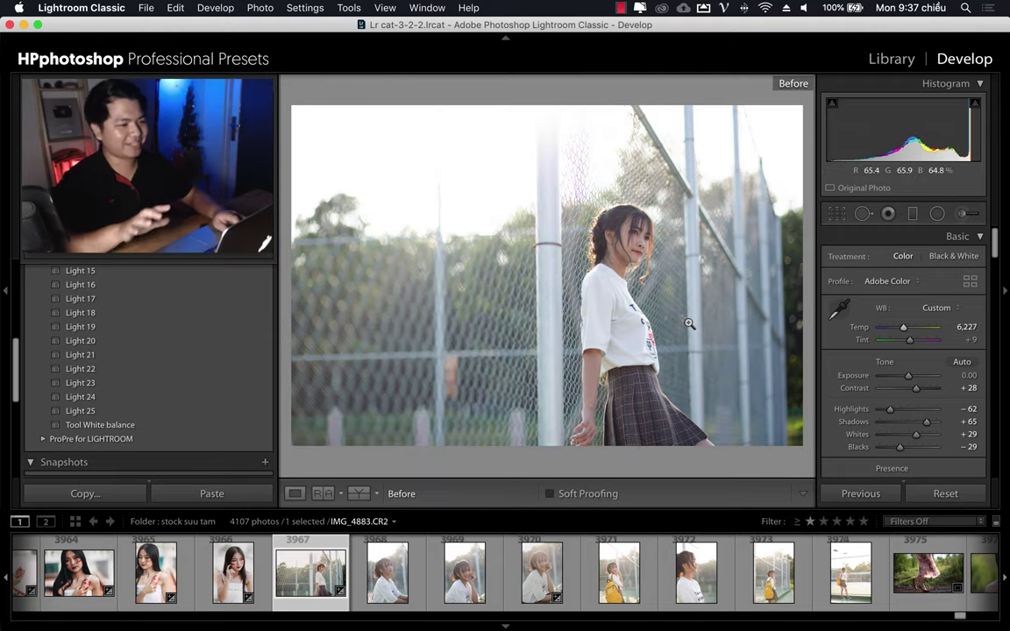
pyautogui.press('\\')
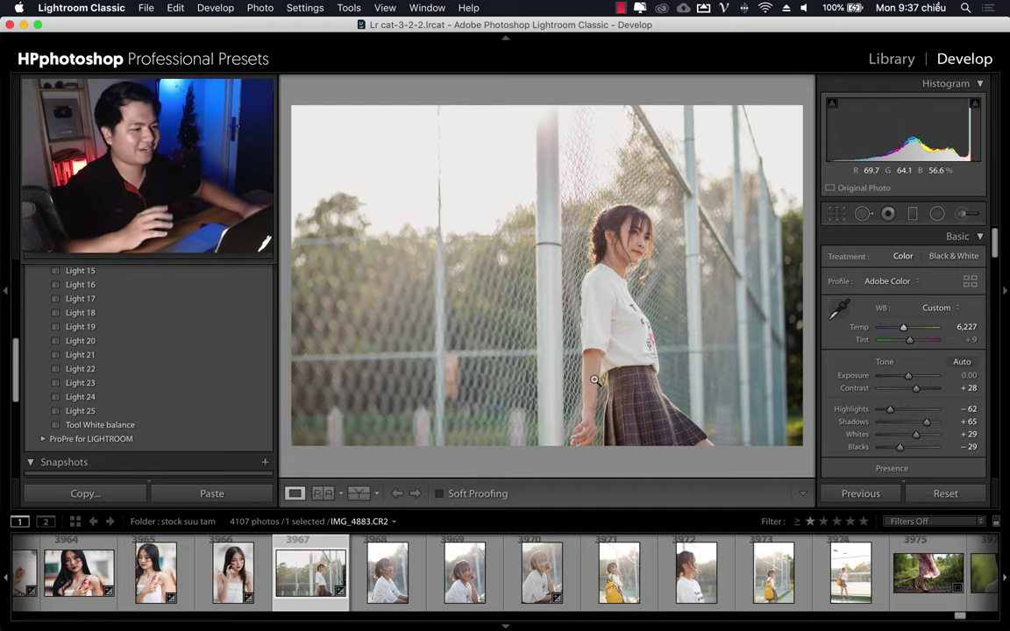
pyautogui.scroll(5, 360, 570)
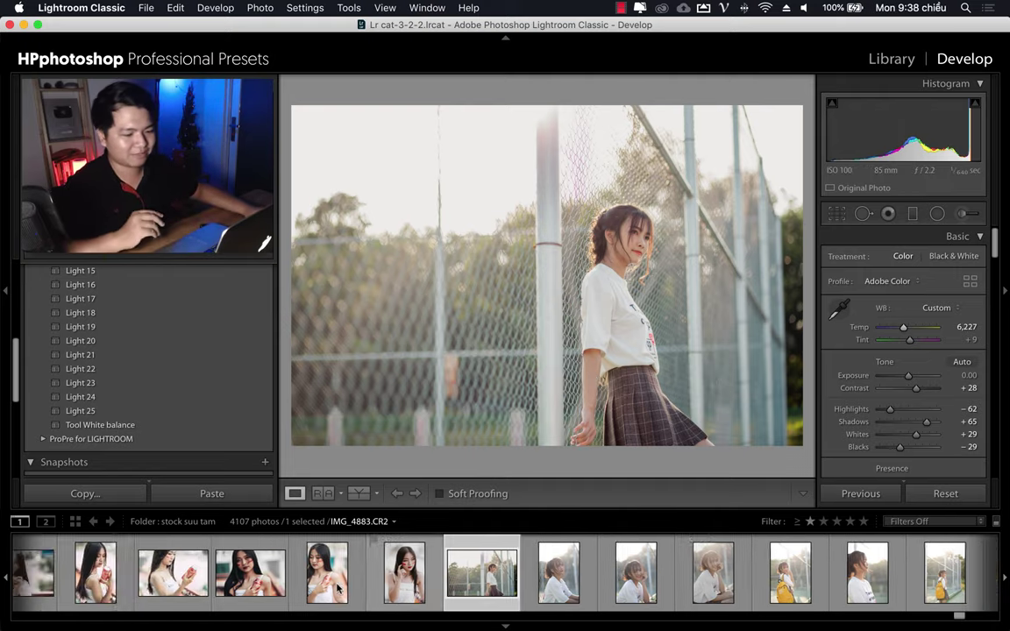
pyautogui.scroll(2, 359, 569)
pyautogui.click(403, 573)
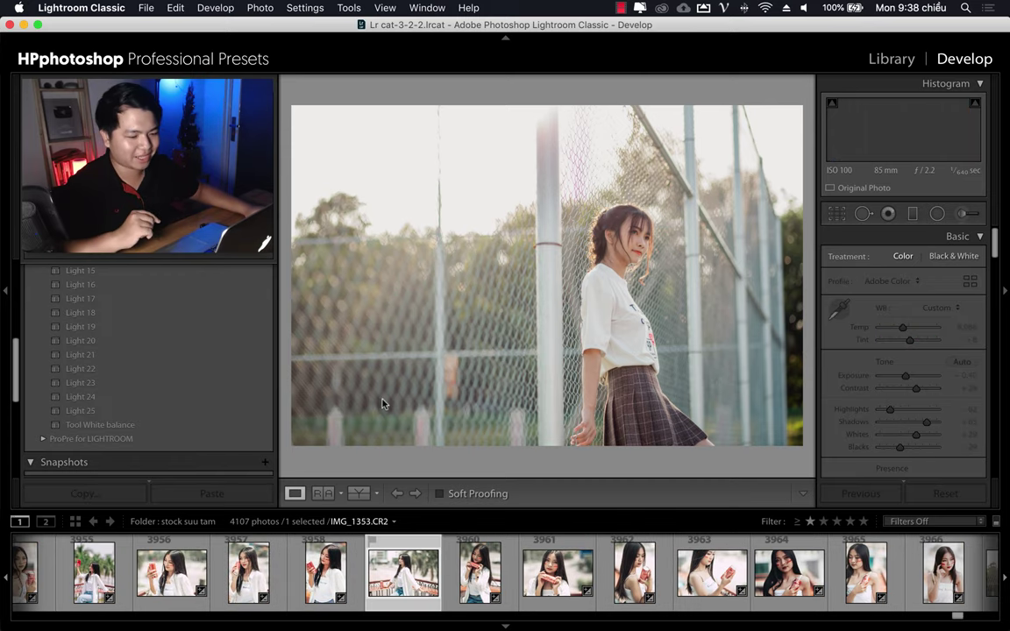
pyautogui.click(83, 411)
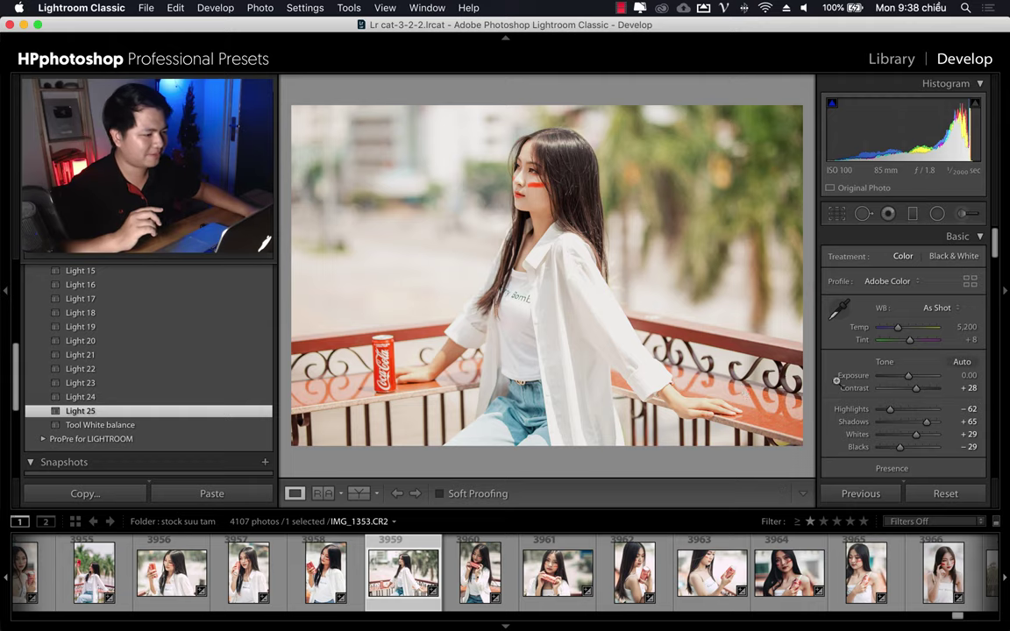
pyautogui.press('super+z')
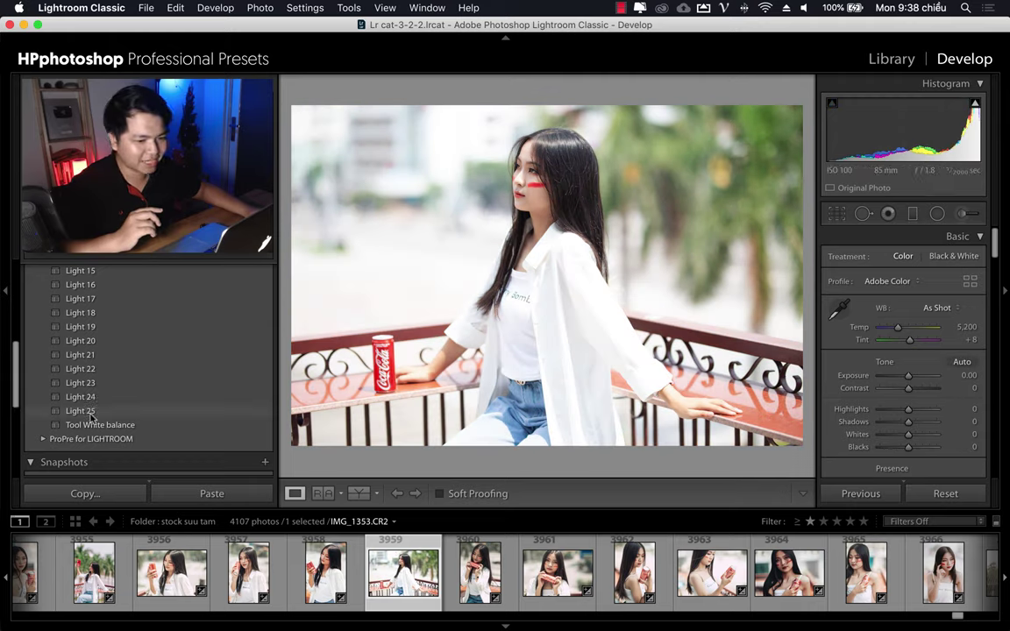
pyautogui.click(88, 412)
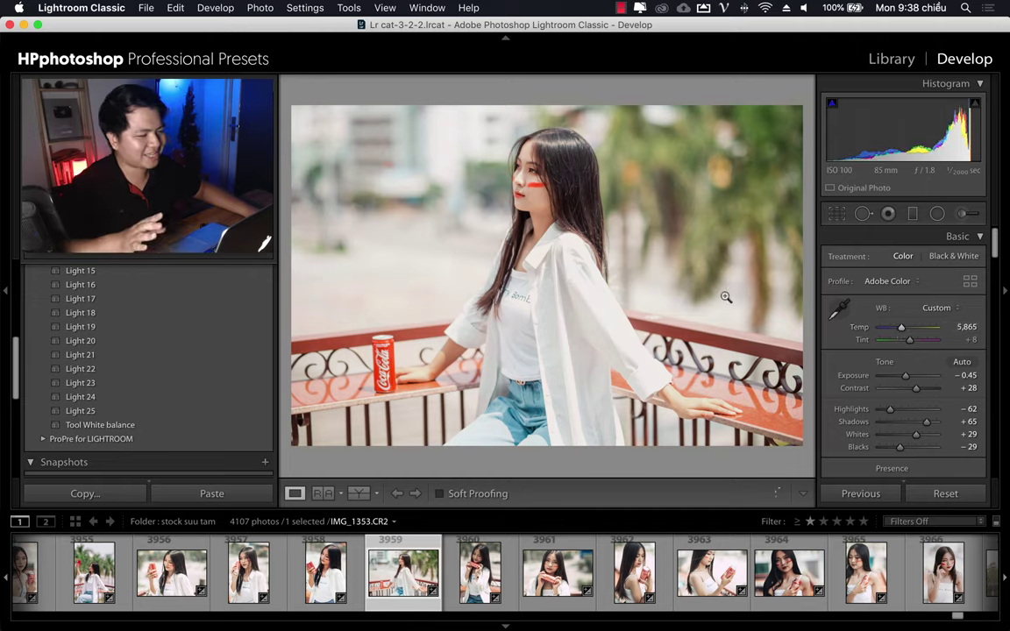
pyautogui.moveTo(902, 330); pyautogui.dragTo(900, 331)
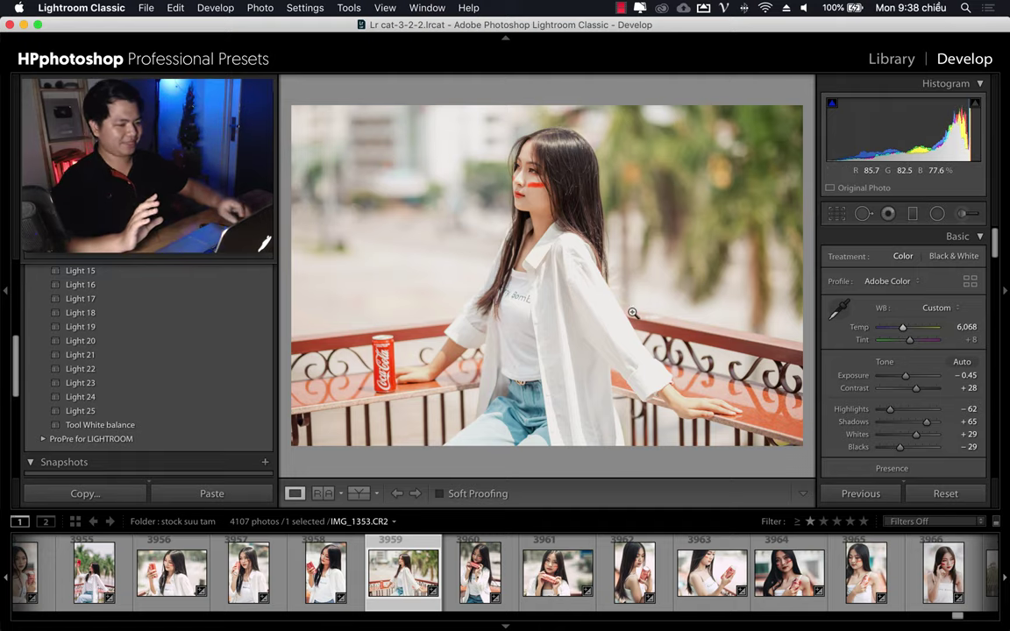
pyautogui.press('\\')
pyautogui.press('\\')
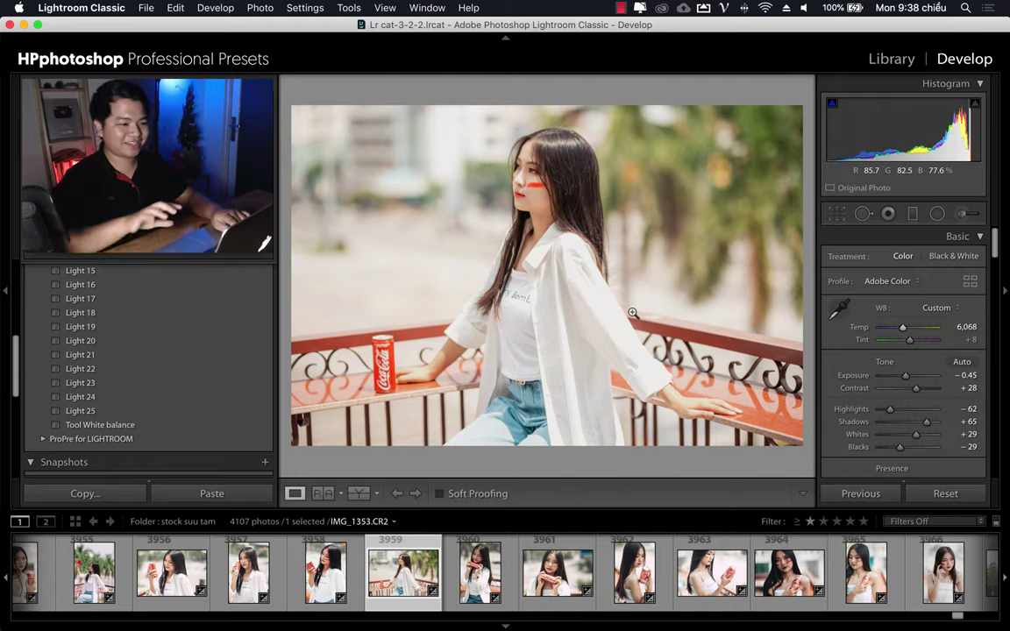
pyautogui.press('\\')
pyautogui.press('\\')
pyautogui.press('\\')
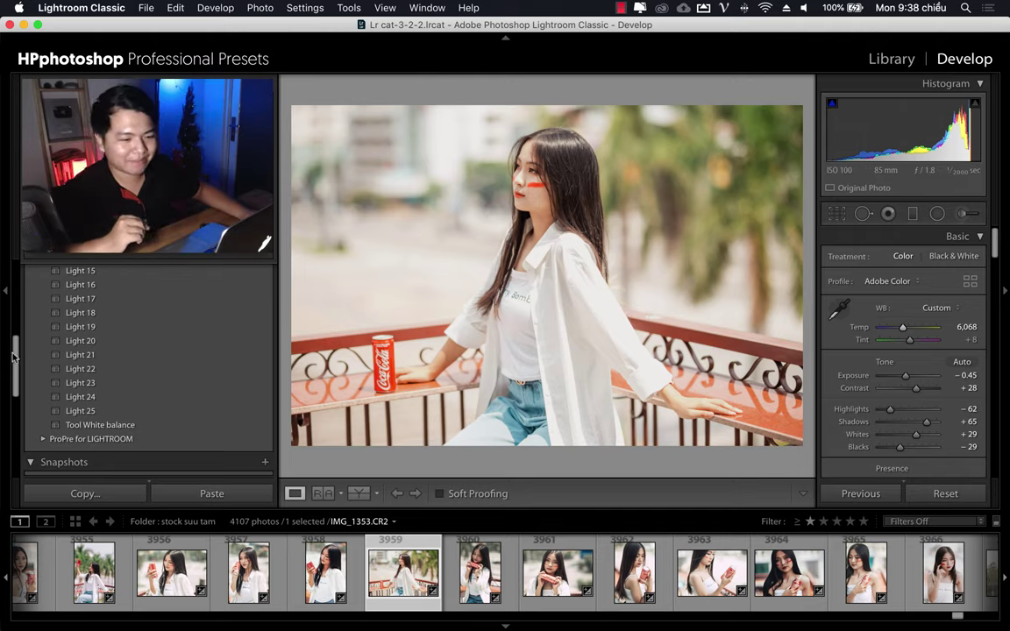
# Apply the HPpts Film 30 preset from the FilmPreset for LIGHTROOM group
pyautogui.scroll(5, 50, 333)
pyautogui.scroll(5, 50, 333)
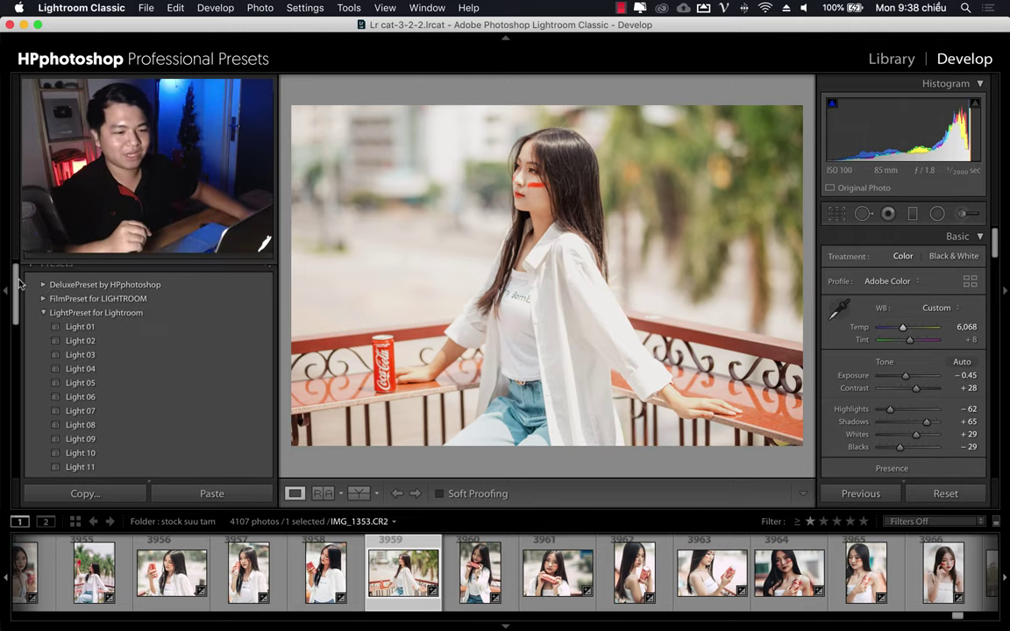
pyautogui.click(44, 320)
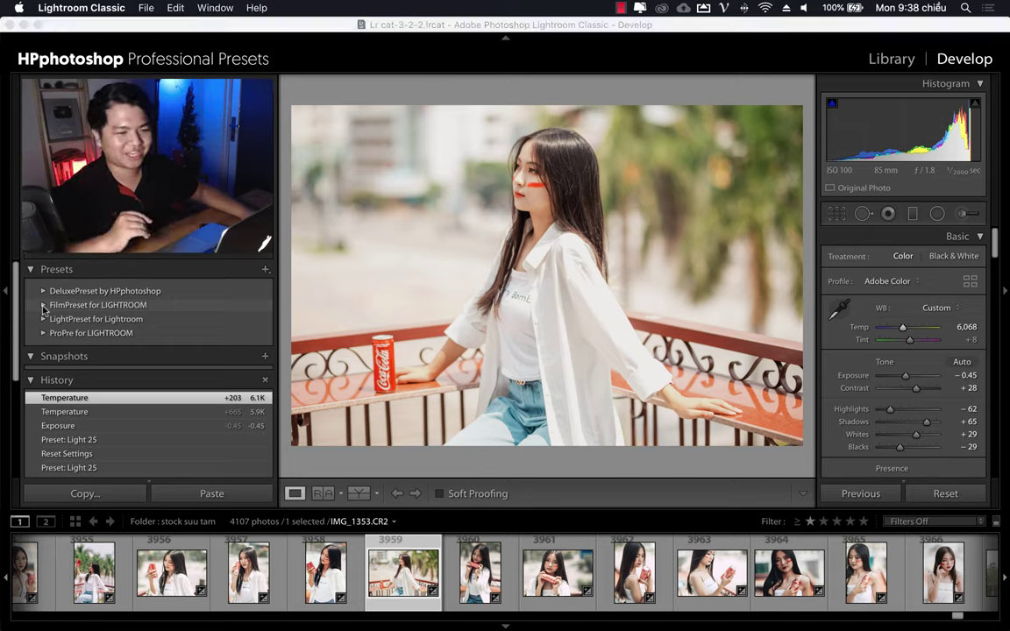
pyautogui.click(43, 306)
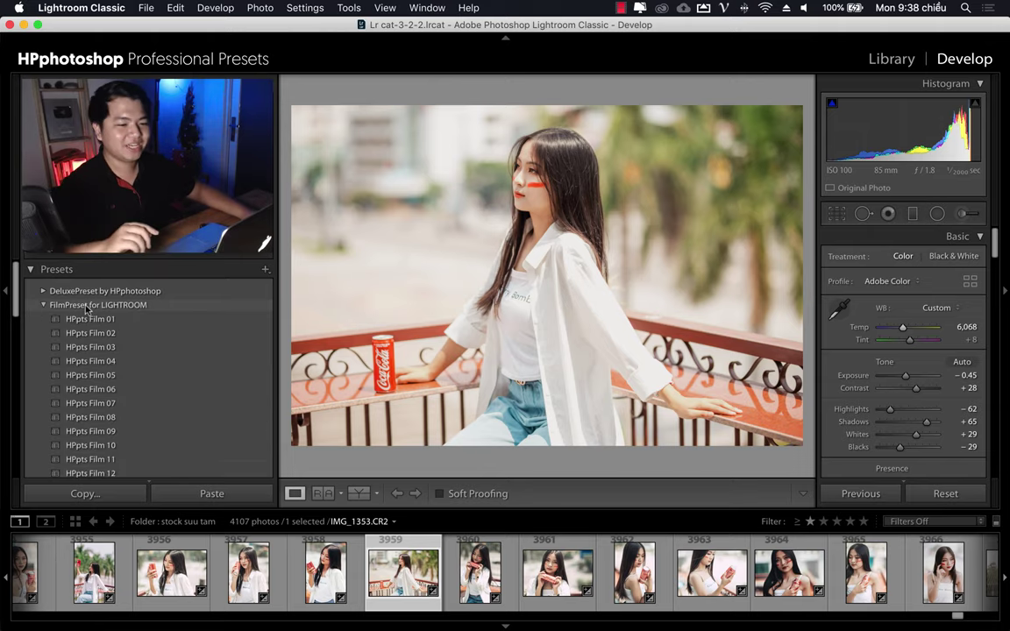
pyautogui.moveTo(15, 302); pyautogui.dragTo(21, 379)
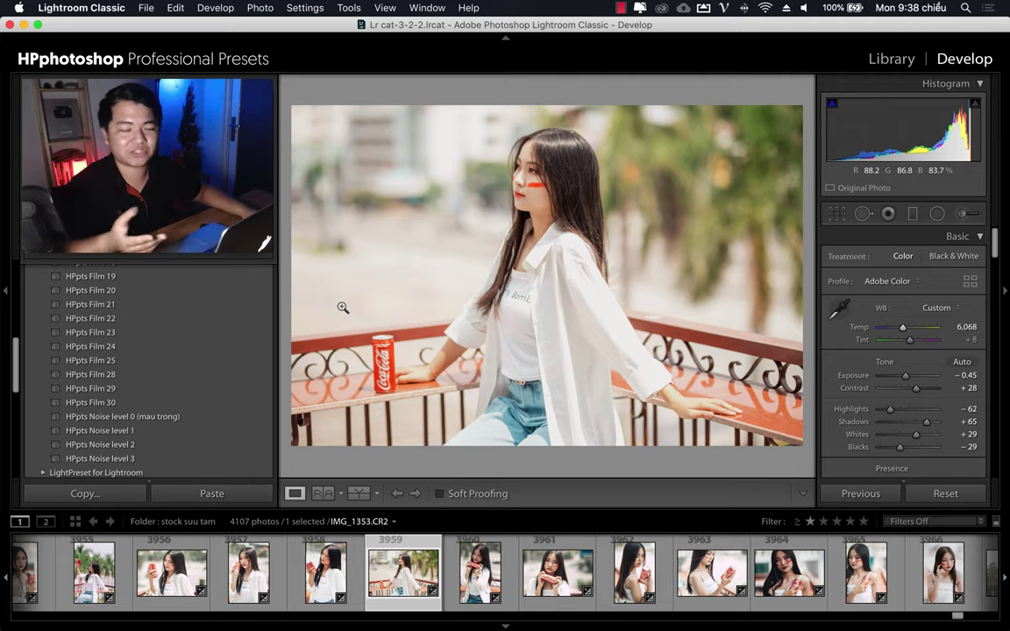
pyautogui.click(105, 403)
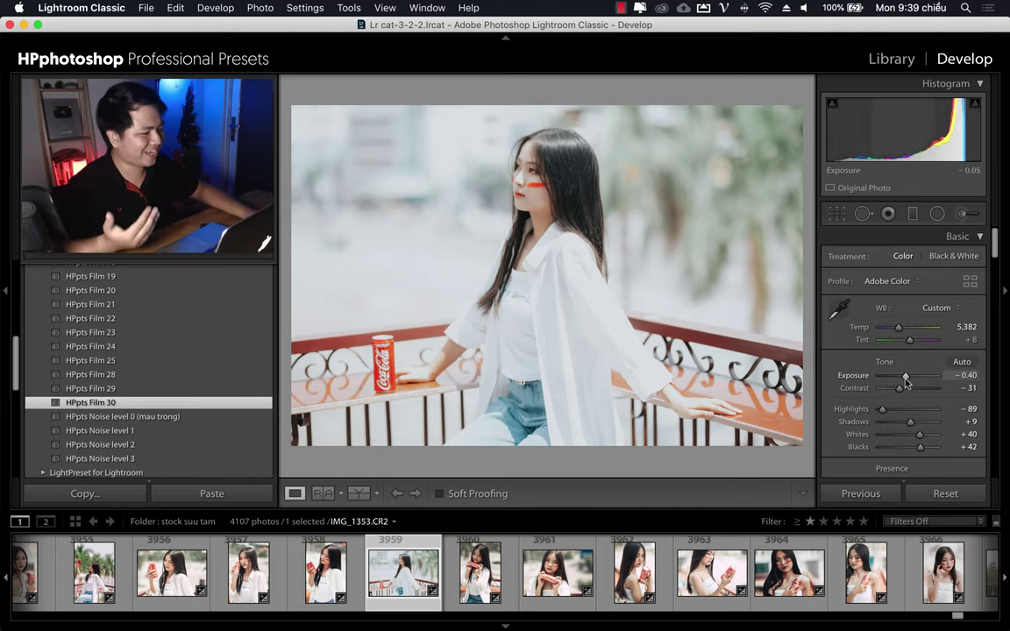
# Darken Exposure to −0.95 and lift Shadows to +33
pyautogui.moveTo(908, 376); pyautogui.dragTo(904, 376)
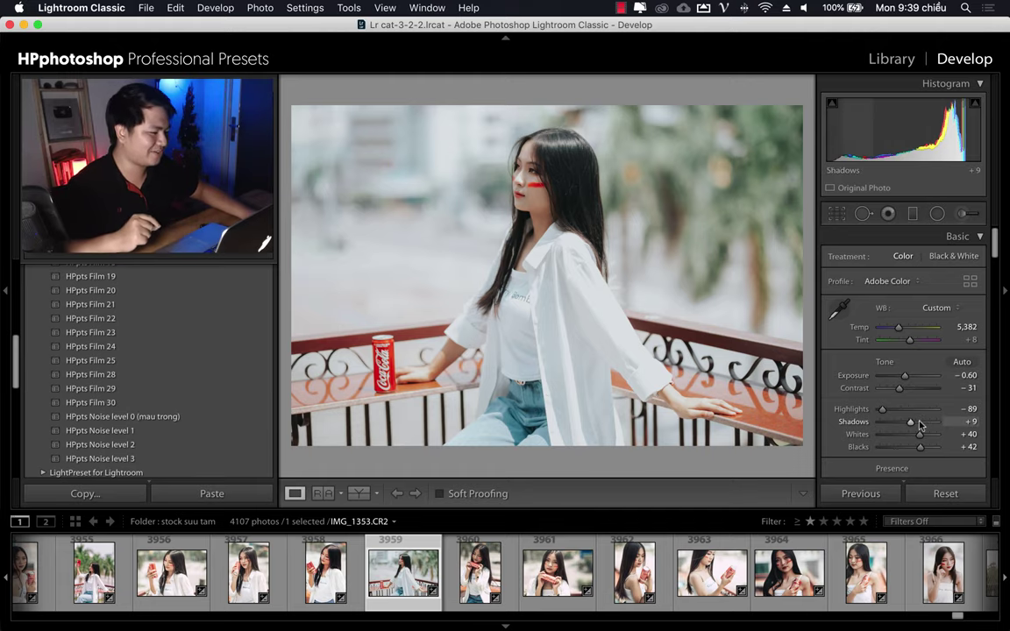
pyautogui.moveTo(910, 422); pyautogui.dragTo(916, 422)
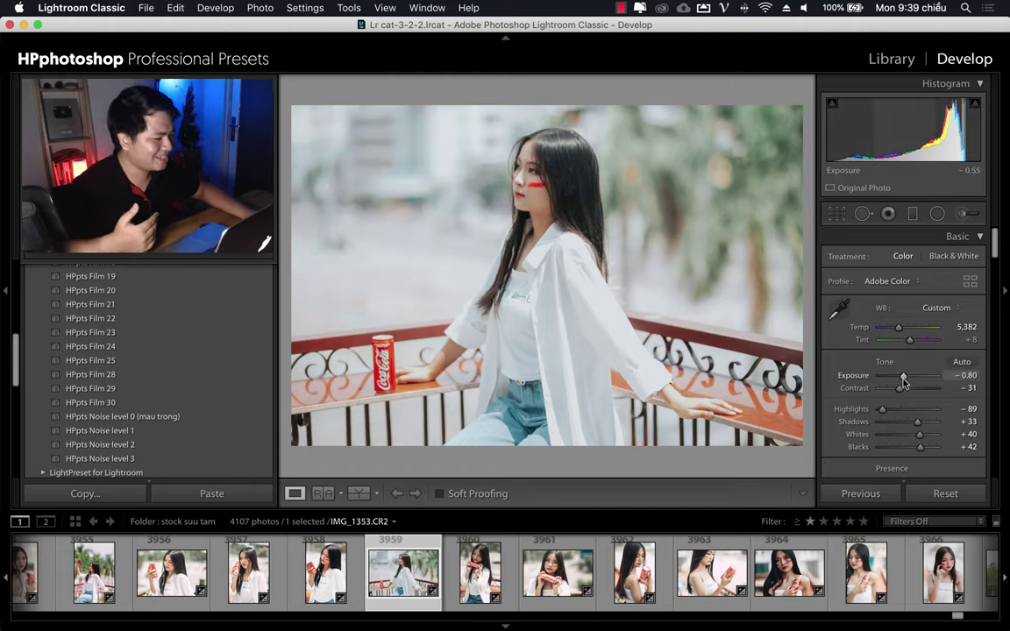
pyautogui.moveTo(905, 375); pyautogui.dragTo(902, 377)
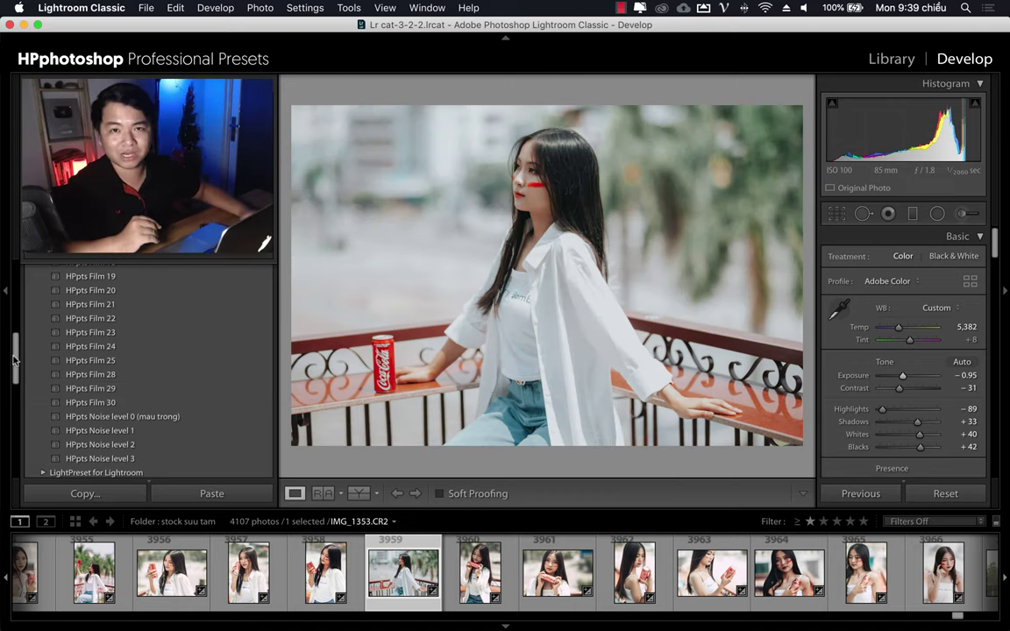
pyautogui.moveTo(14, 358); pyautogui.dragTo(20, 287)
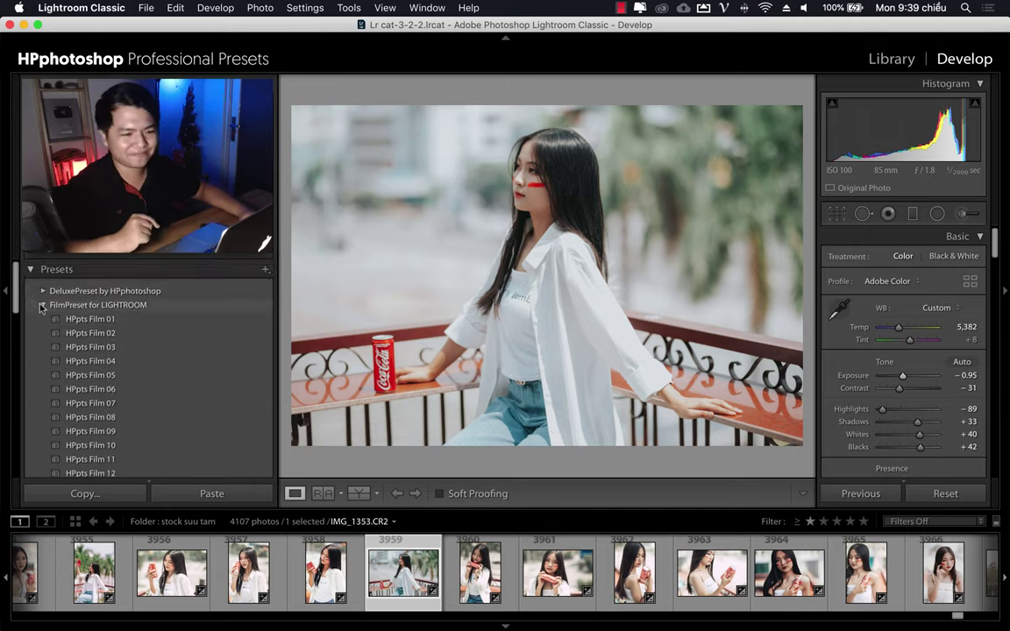
# Apply the Deluxe 21 preset from the DeluxePreset by HPphotoshop group
pyautogui.click(41, 305)
pyautogui.click(42, 290)
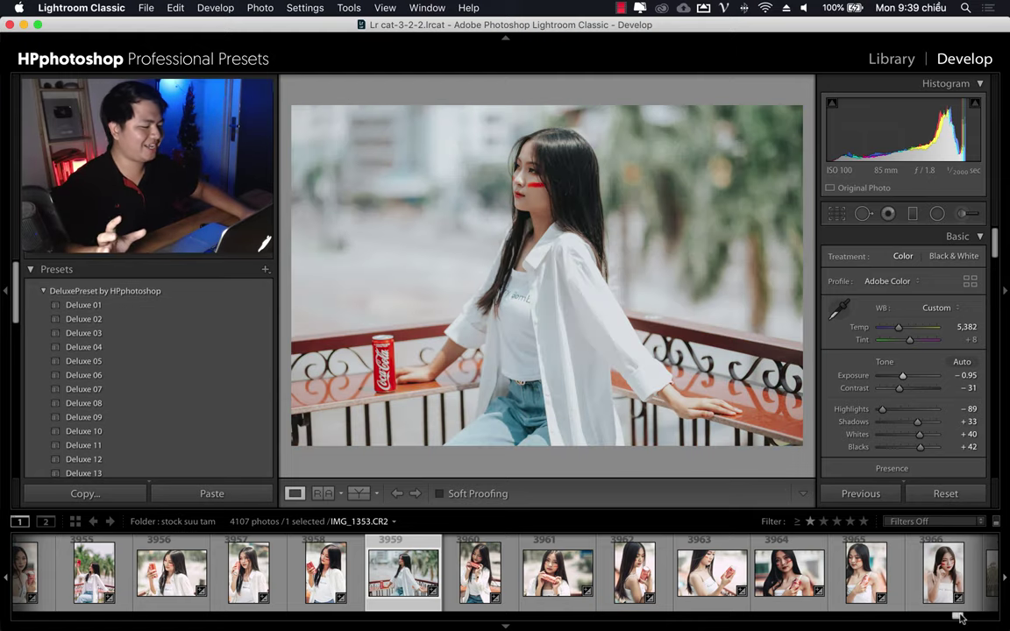
pyautogui.moveTo(959, 618); pyautogui.dragTo(993, 618)
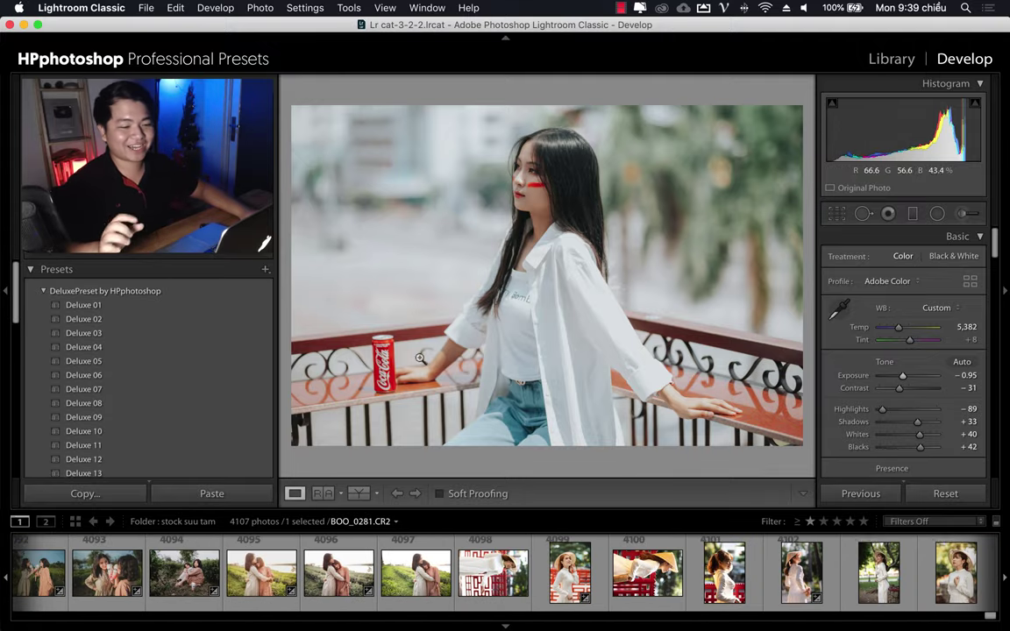
pyautogui.moveTo(14, 304); pyautogui.dragTo(18, 362)
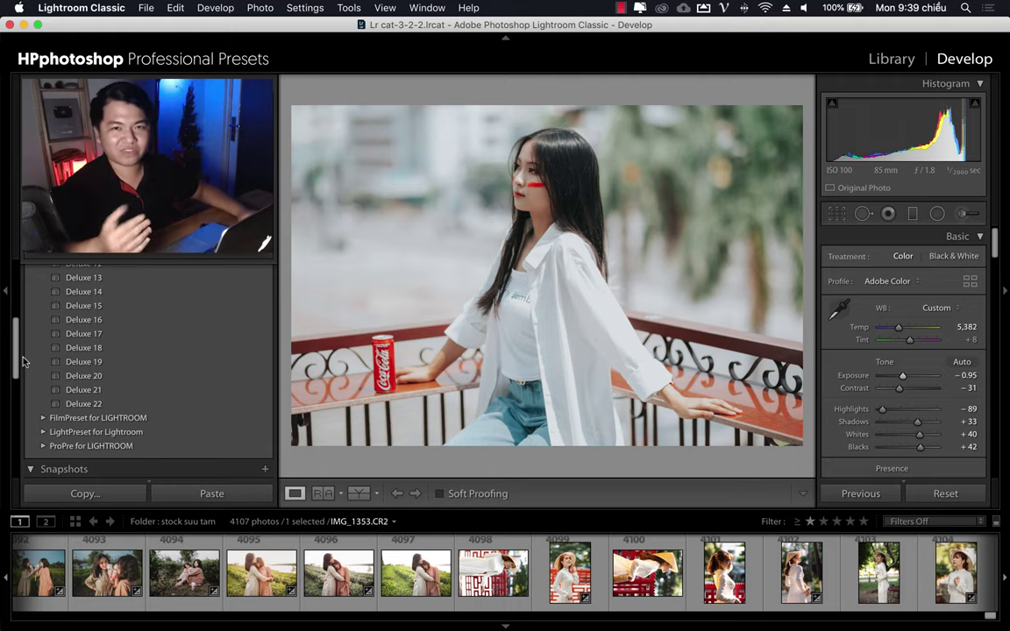
pyautogui.click(110, 391)
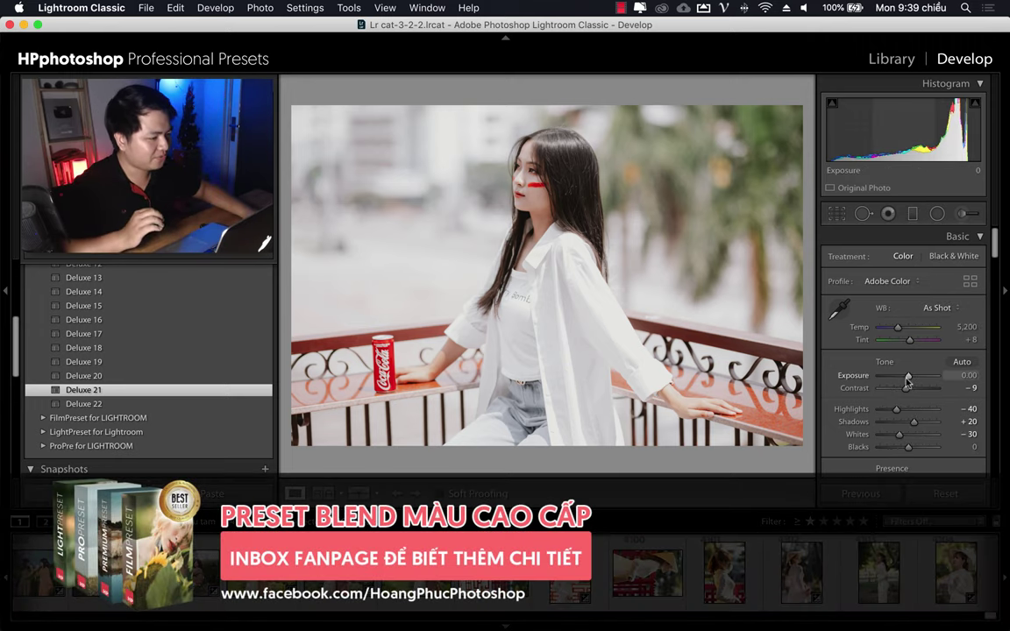
# Lower Exposure to −0.30 and compare Before/After with the original
pyautogui.moveTo(907, 382); pyautogui.dragTo(903, 381)
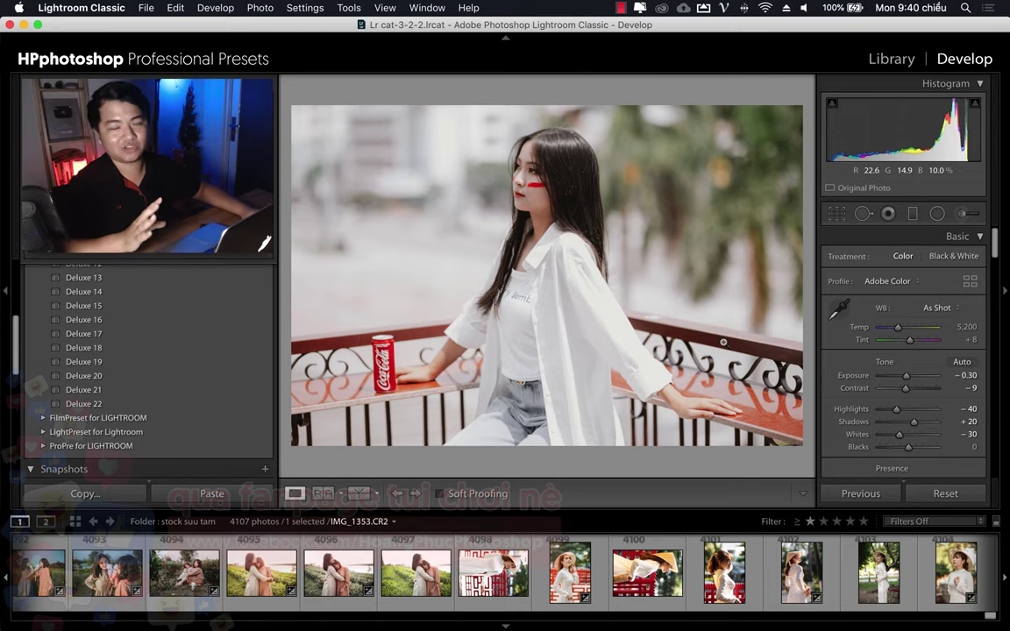
pyautogui.press('\\')
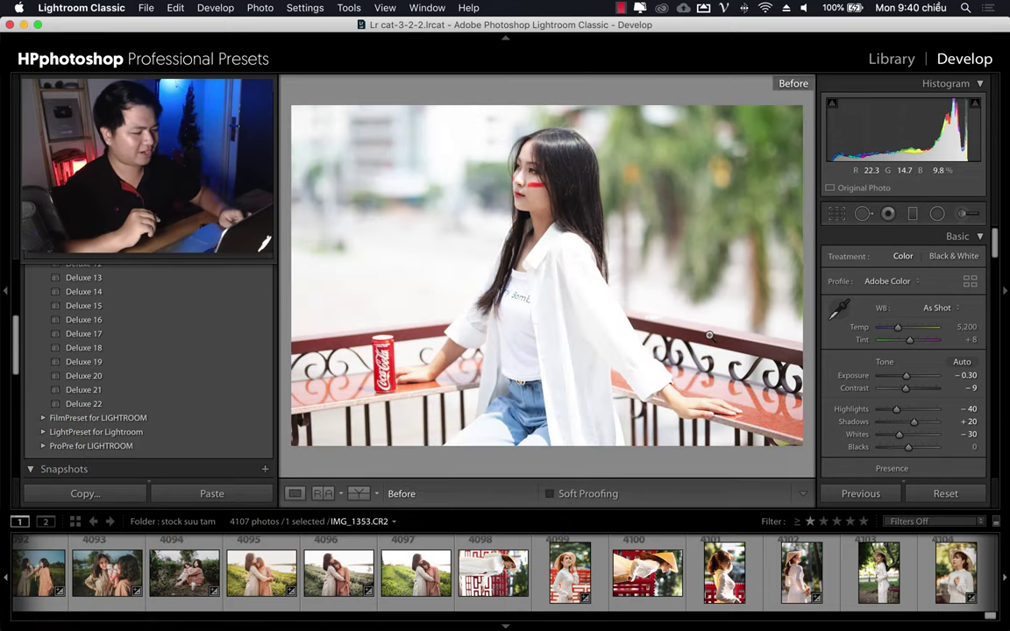
pyautogui.press('\\')
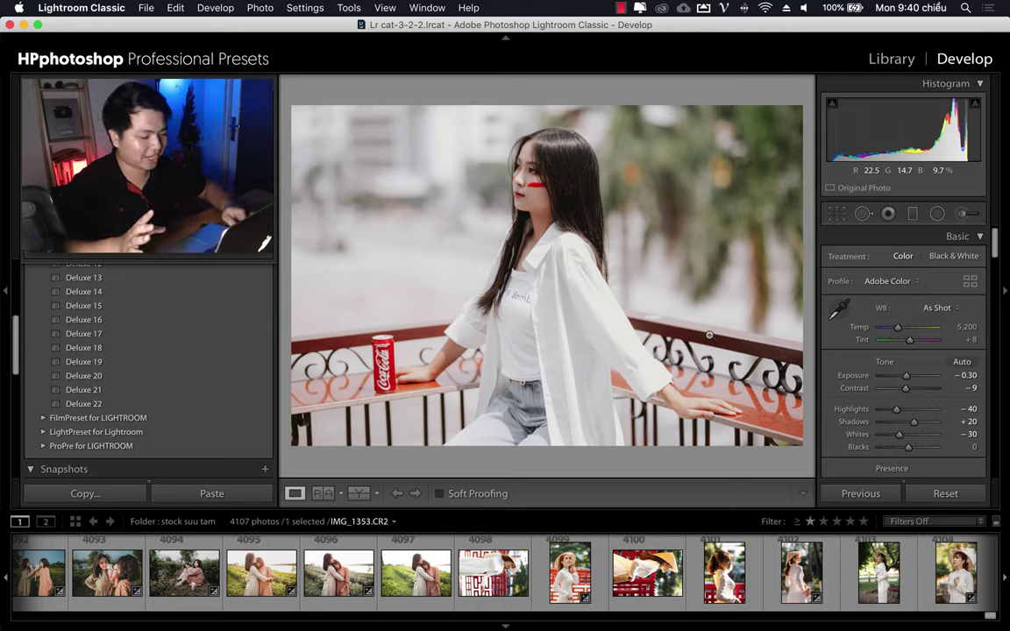
pyautogui.press('\\')
pyautogui.press('\\')
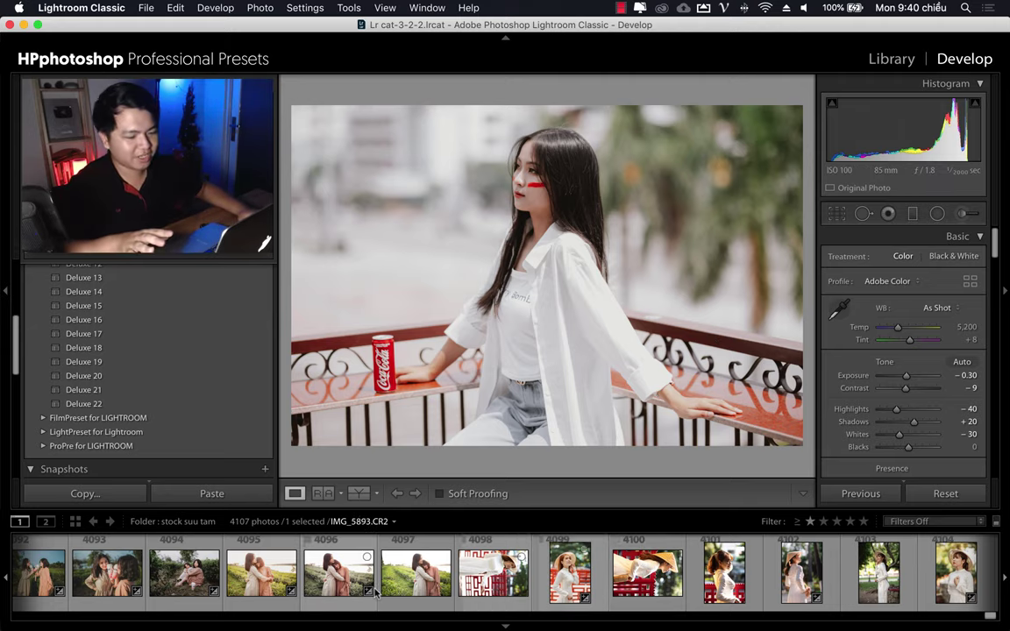
pyautogui.scroll(5, 561, 574)
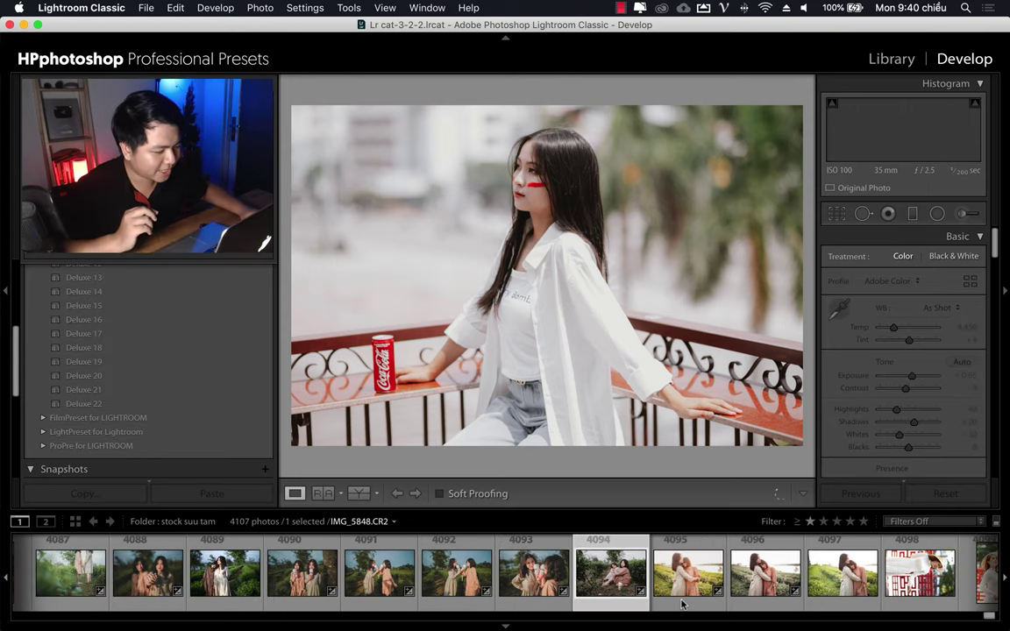
# Reset the two-girls tea-field photo, apply Deluxe 21 and set exposure to +0.10
pyautogui.click(764, 572)
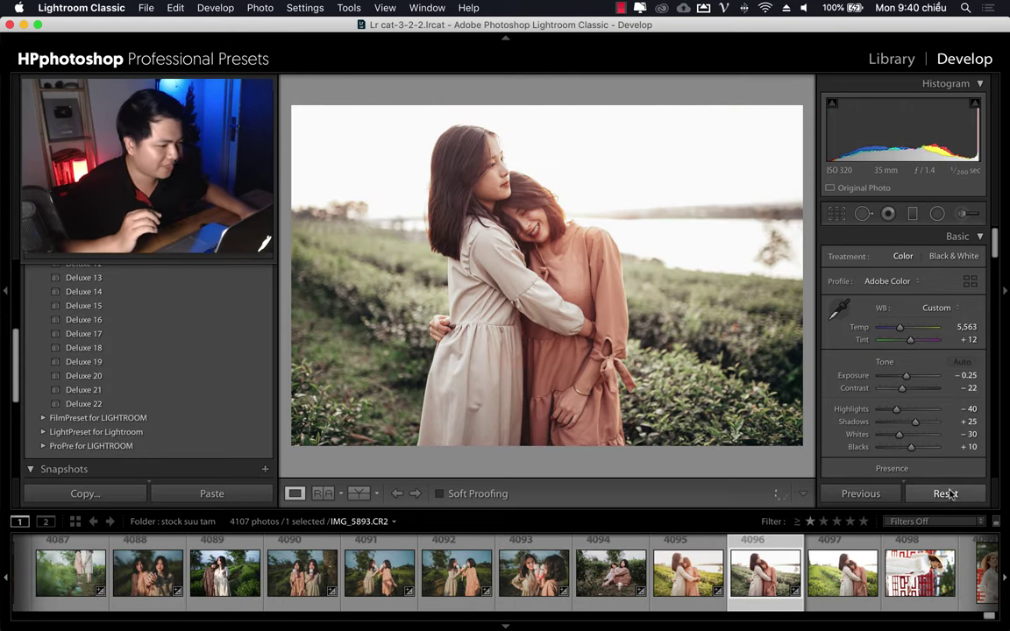
pyautogui.click(944, 494)
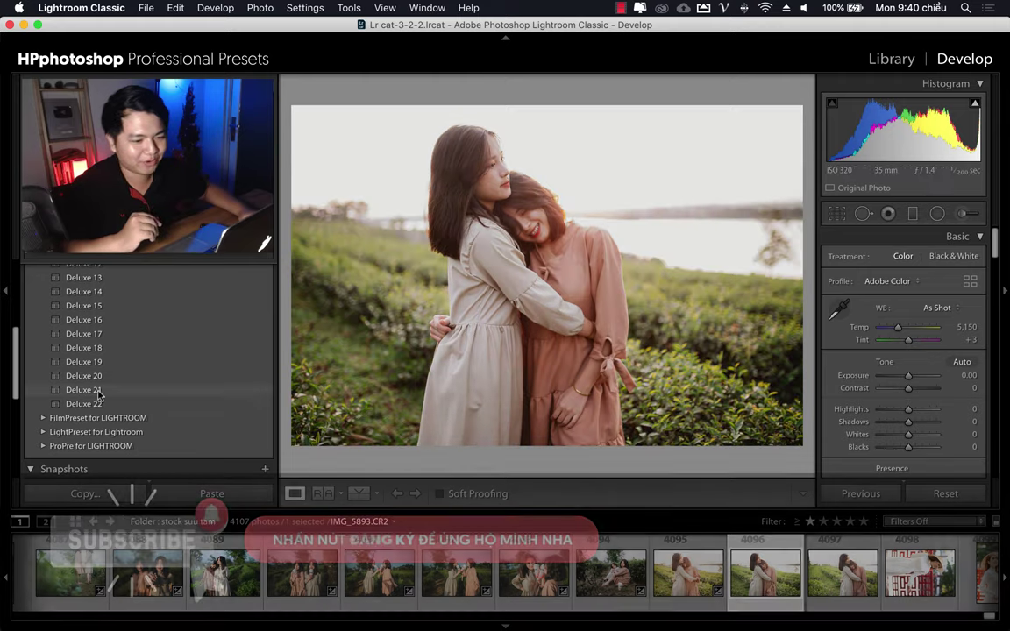
pyautogui.click(97, 391)
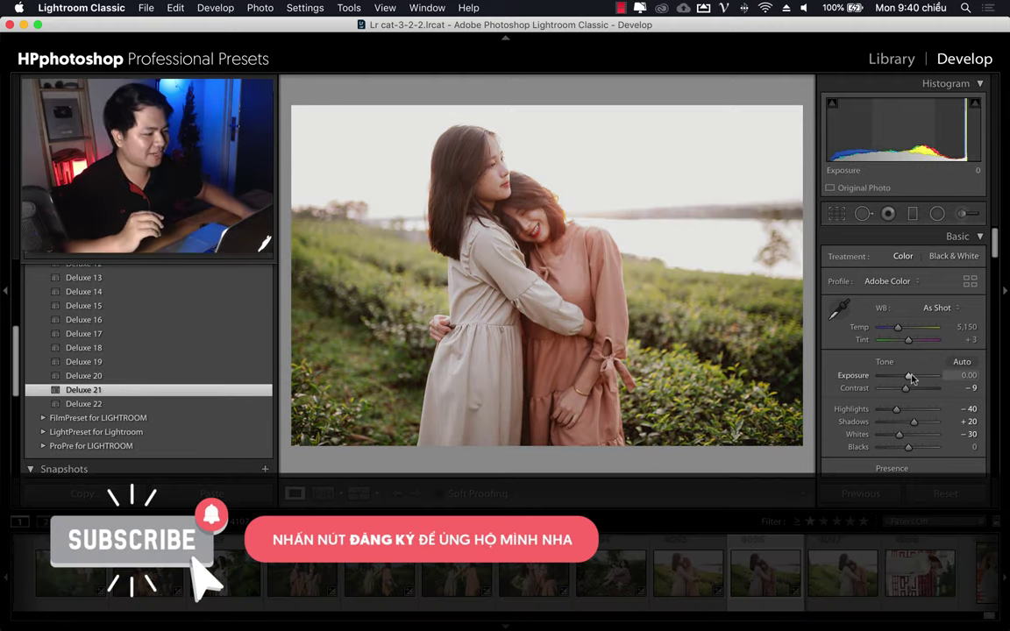
pyautogui.moveTo(908, 379); pyautogui.dragTo(908, 378)
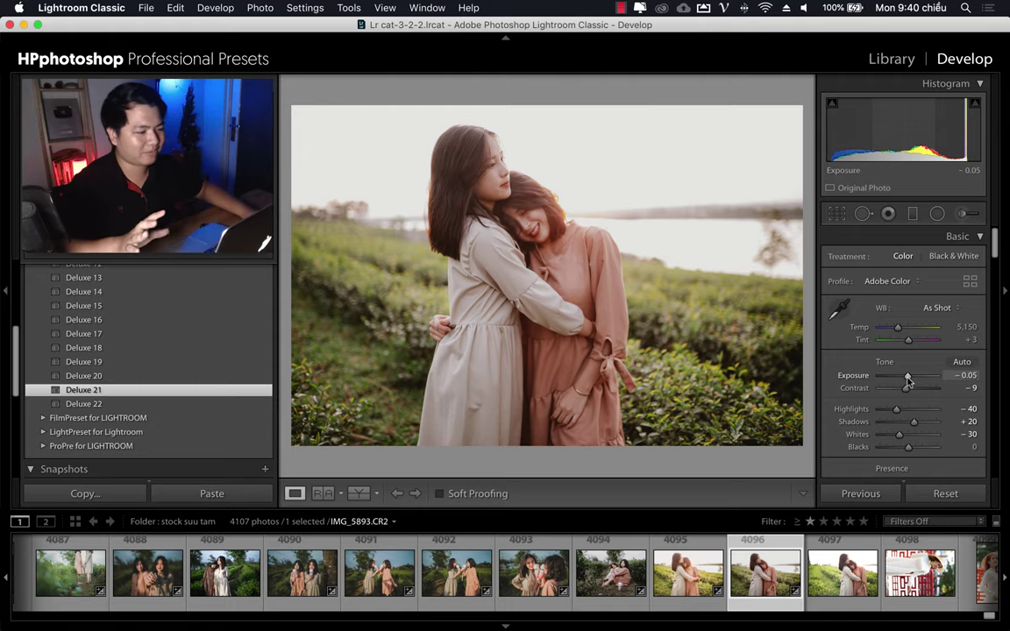
pyautogui.moveTo(907, 379); pyautogui.dragTo(909, 379)
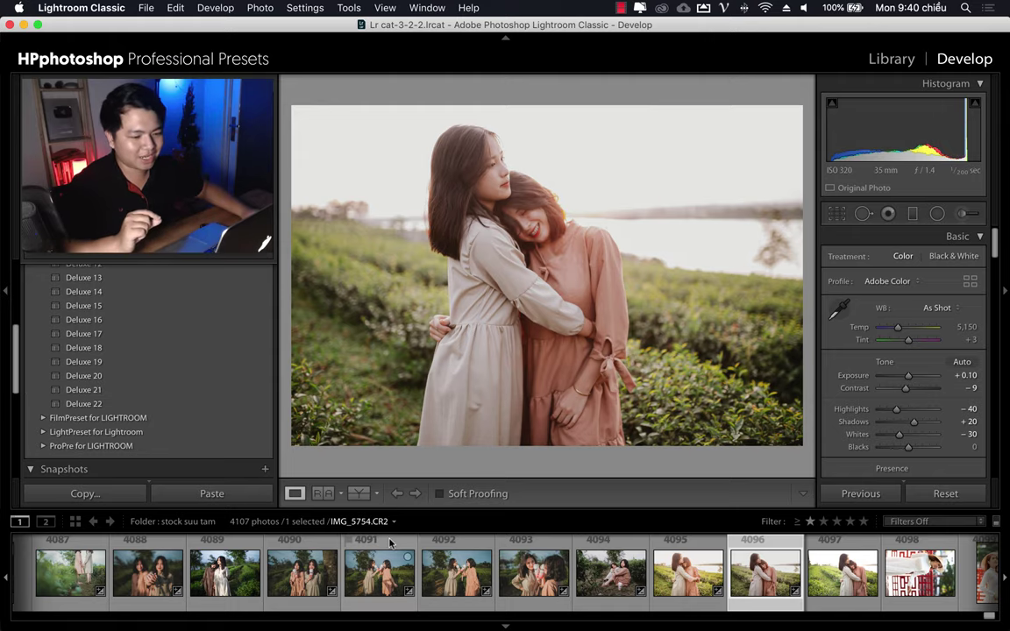
# Scroll the filmstrip to look for the next photo
pyautogui.scroll(5, 315, 574)
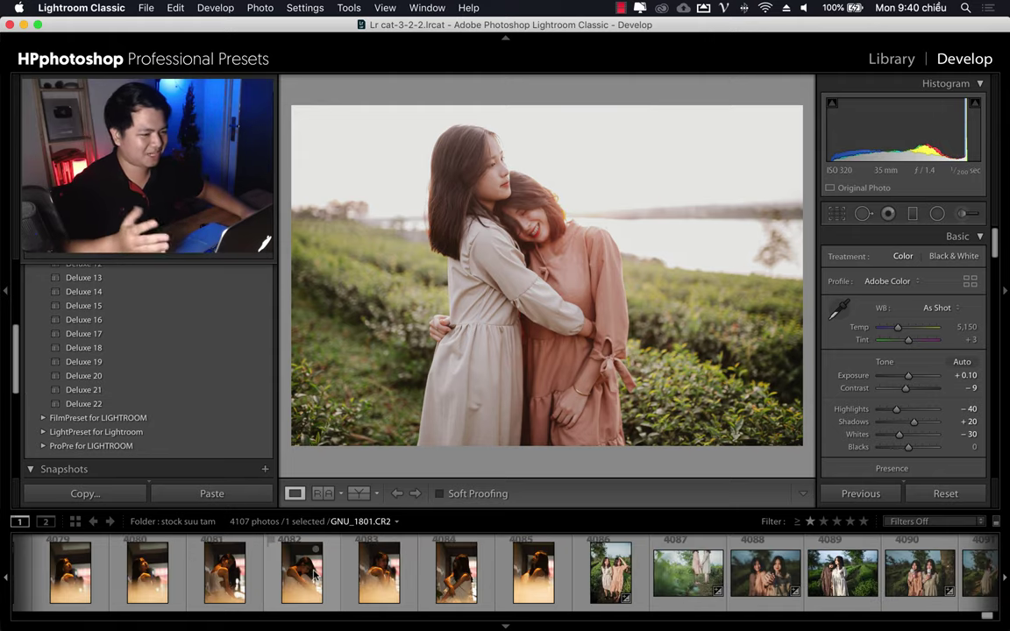
pyautogui.scroll(5, 316, 574)
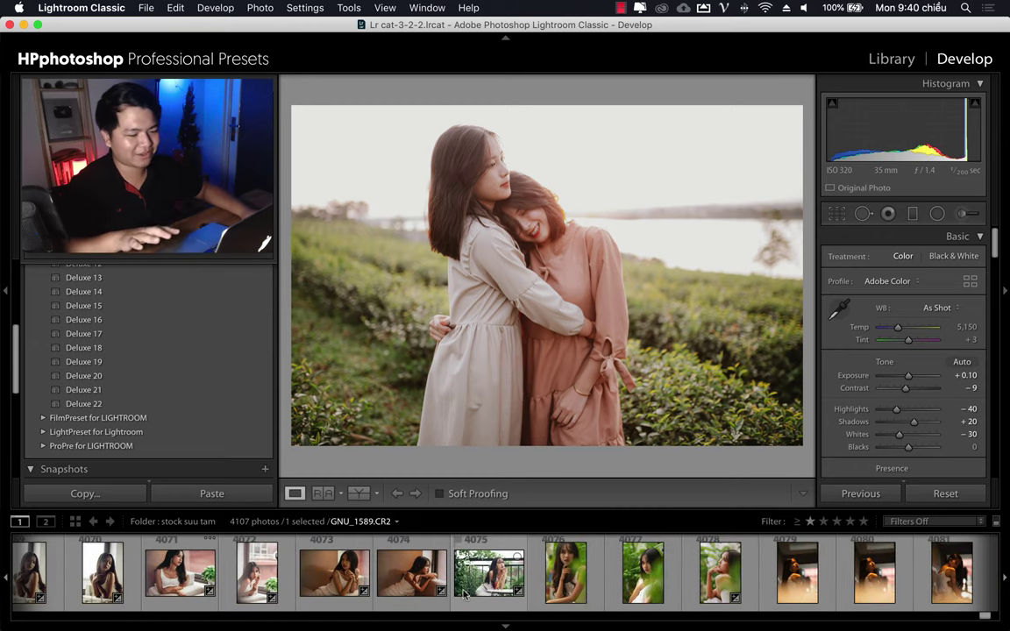
pyautogui.scroll(3, 342, 574)
# Select the dark window-lit portrait of the girl in the white top
pyautogui.click(390, 579)
pyautogui.scroll(2, 380, 578)
pyautogui.scroll(3, 382, 578)
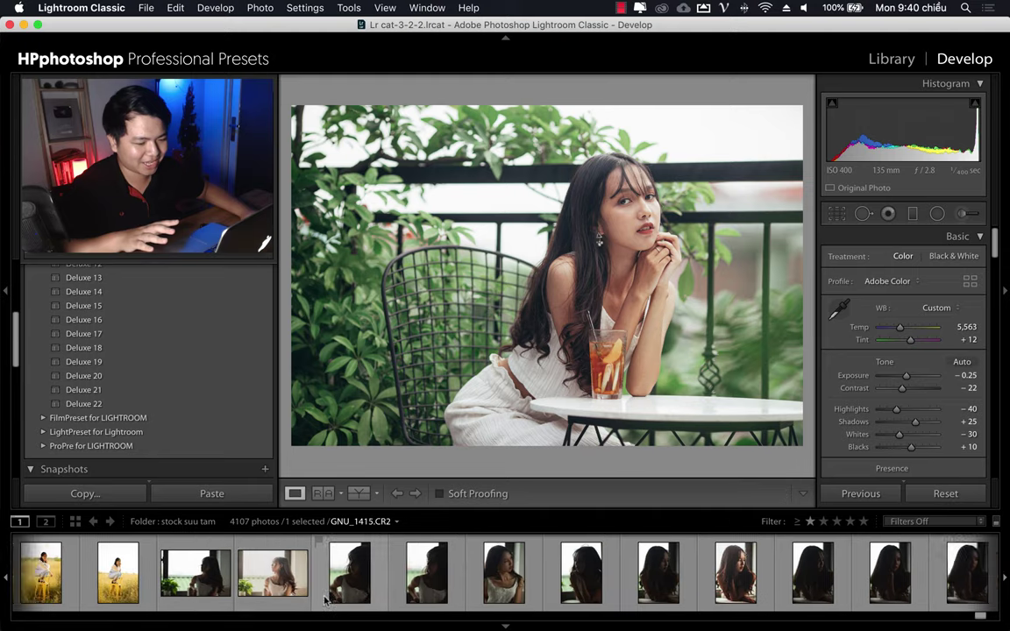
pyautogui.click(382, 578)
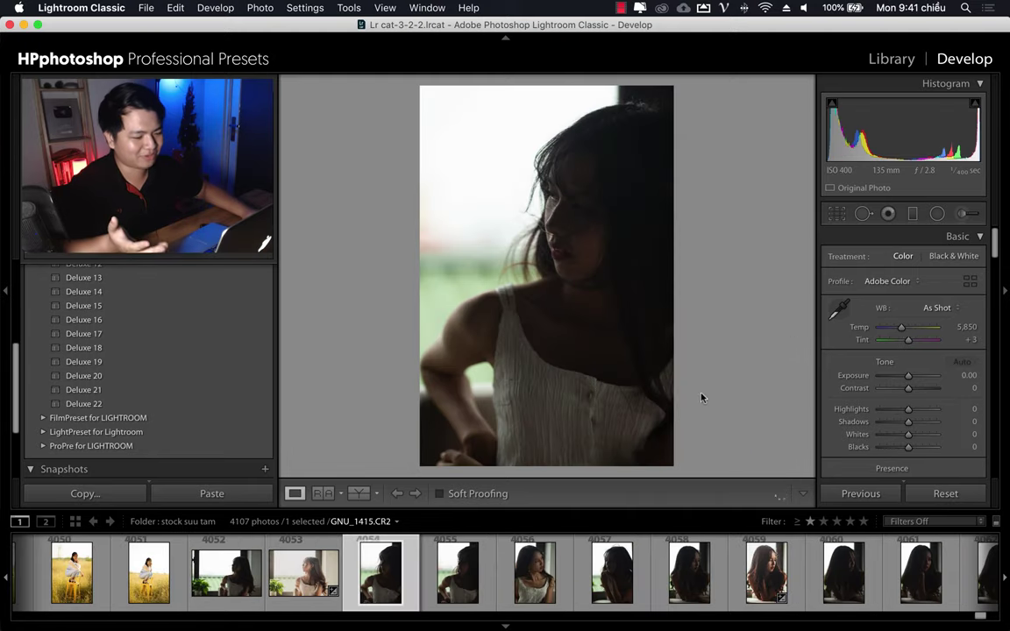
pyautogui.press('Right')
pyautogui.press('Right')
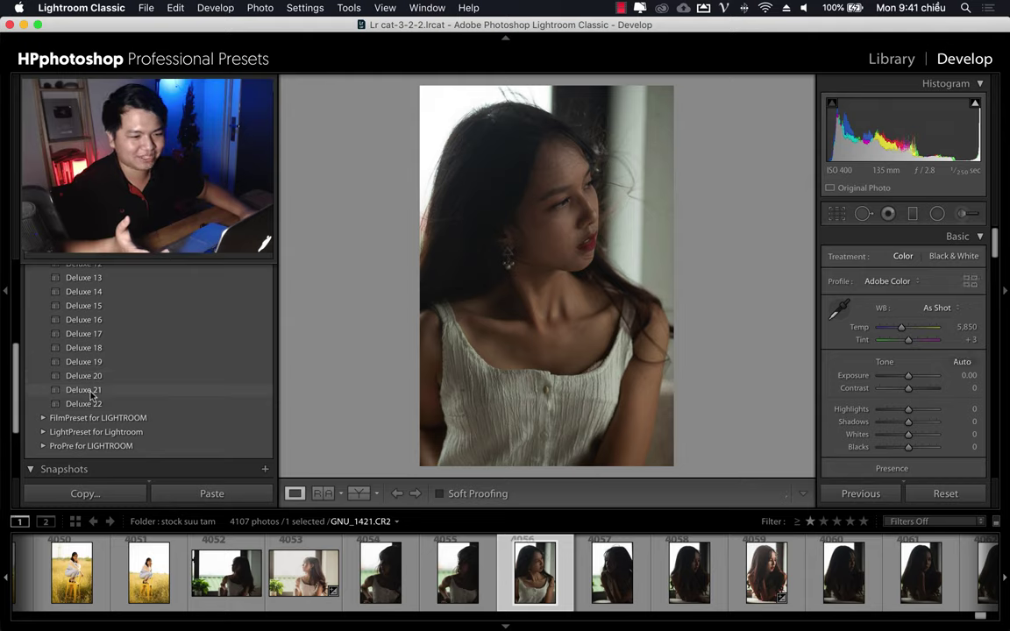
# Apply Deluxe 21 and brighten the portrait's exposure to +1.50
pyautogui.click(89, 391)
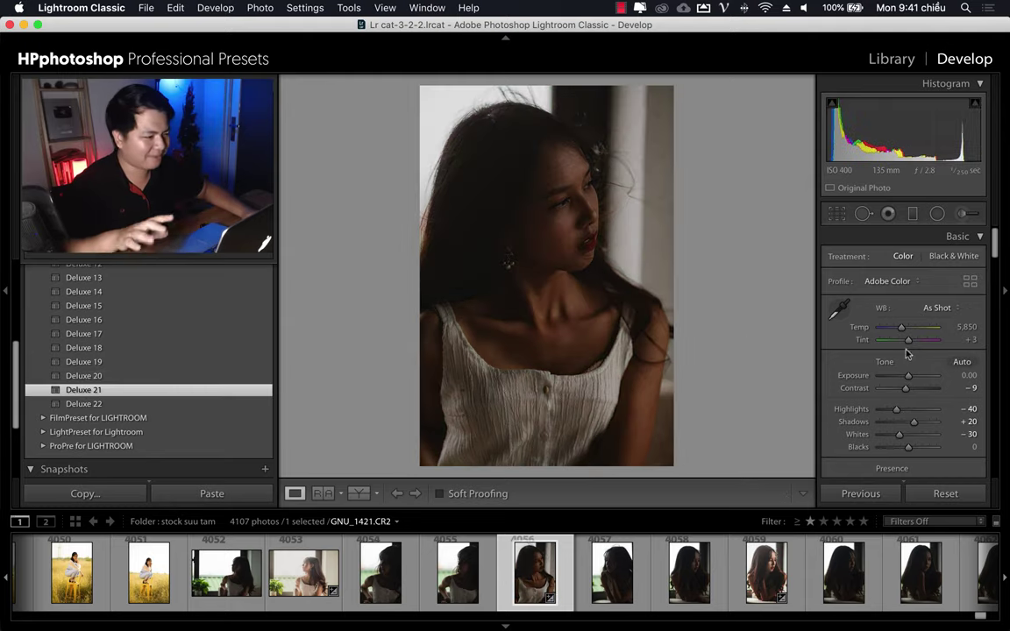
pyautogui.moveTo(909, 379); pyautogui.dragTo(920, 379)
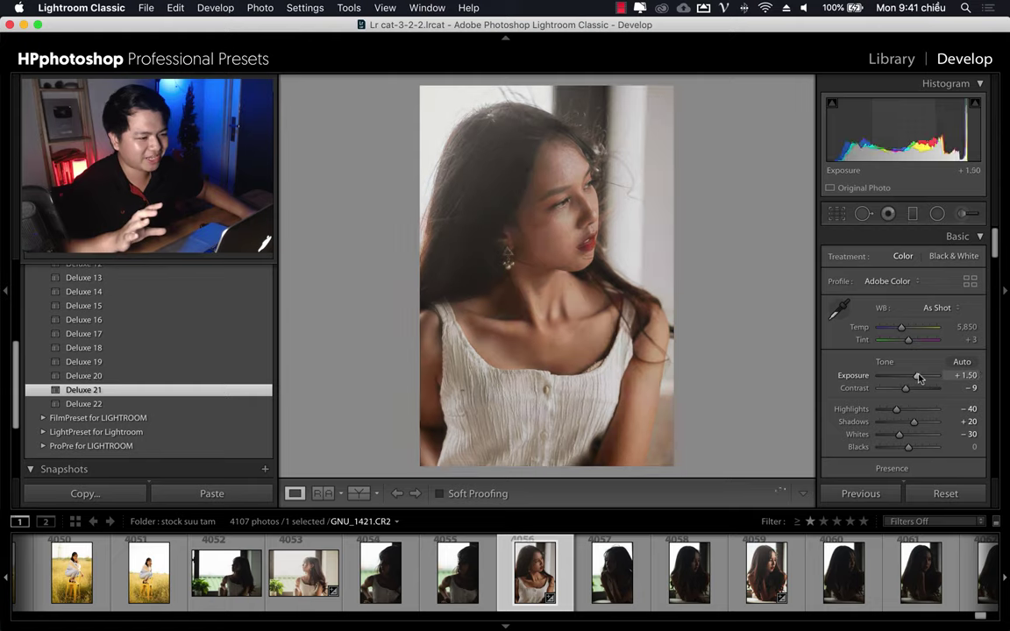
pyautogui.moveTo(918, 377); pyautogui.dragTo(916, 377)
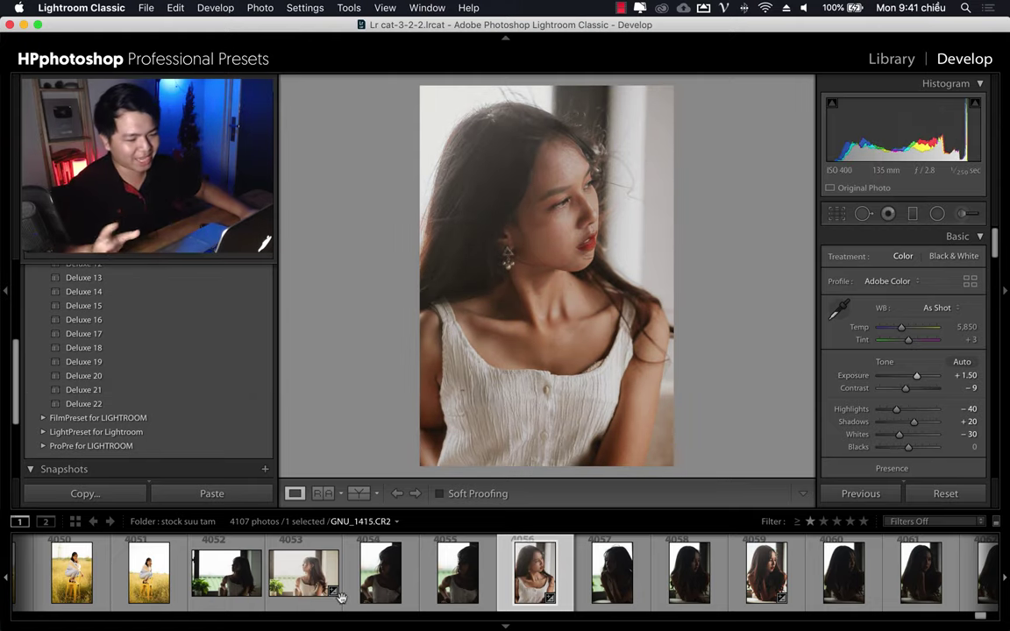
# Scroll the filmstrip back to the couple photos
pyautogui.scroll(5, 360, 593)
pyautogui.scroll(3, 360, 592)
pyautogui.scroll(5, 359, 593)
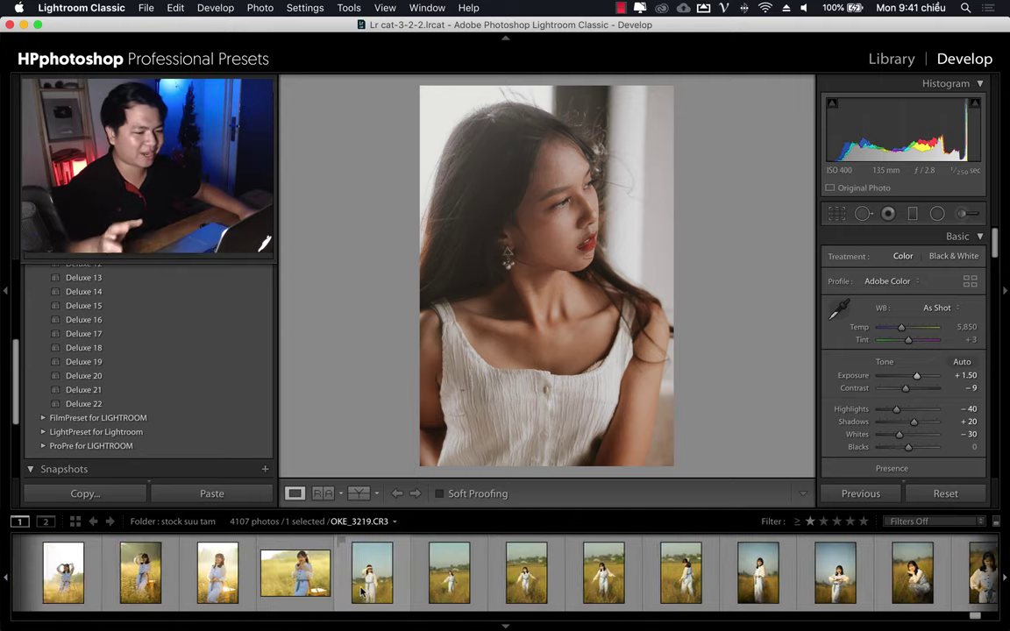
pyautogui.scroll(3, 360, 592)
pyautogui.scroll(3, 360, 592)
pyautogui.scroll(3, 360, 592)
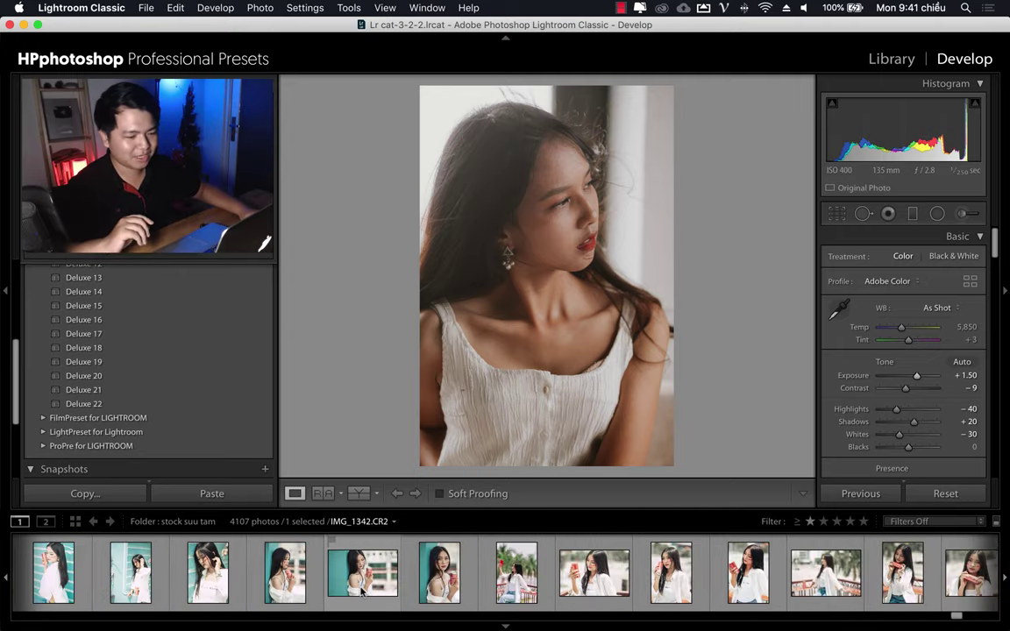
pyautogui.scroll(3, 360, 593)
pyautogui.scroll(3, 359, 592)
pyautogui.scroll(3, 359, 592)
pyautogui.scroll(3, 359, 593)
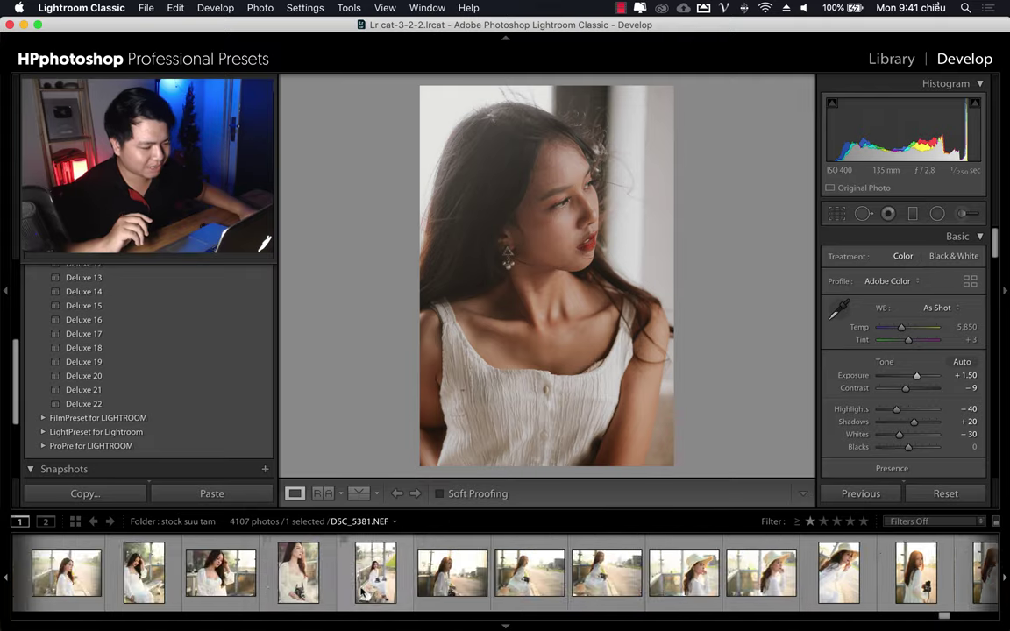
pyautogui.scroll(3, 359, 592)
pyautogui.scroll(3, 359, 592)
pyautogui.scroll(3, 360, 593)
pyautogui.scroll(3, 359, 592)
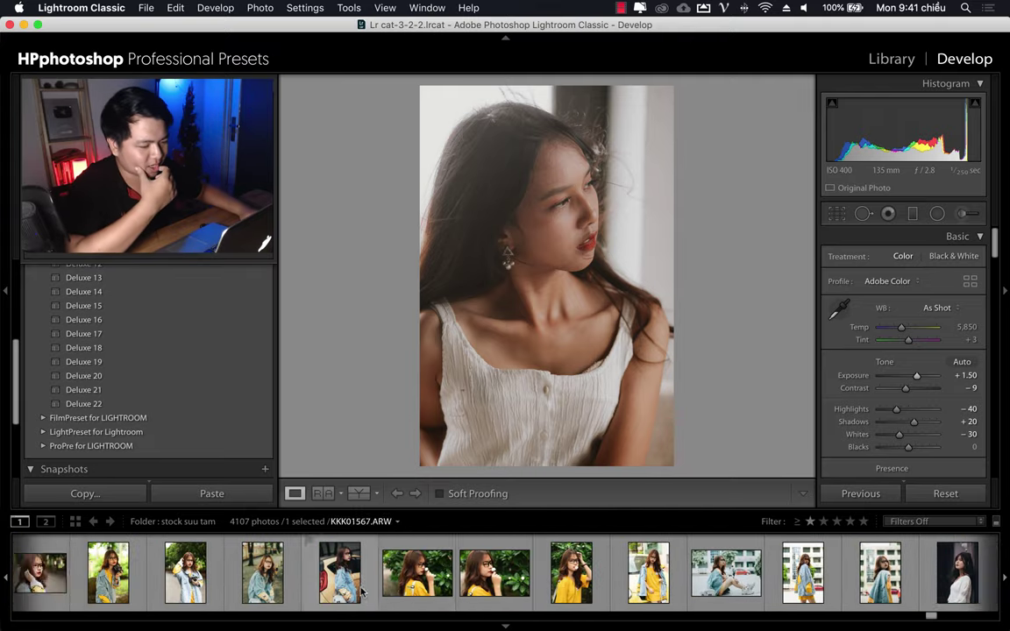
pyautogui.scroll(3, 360, 592)
pyautogui.scroll(3, 360, 590)
pyautogui.scroll(3, 360, 590)
pyautogui.scroll(3, 360, 590)
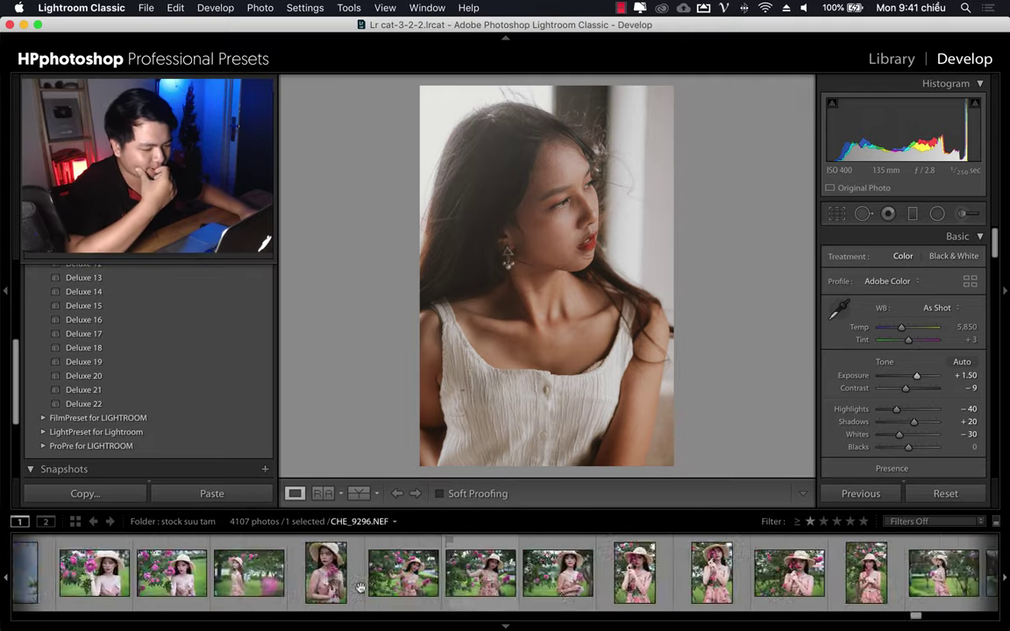
pyautogui.scroll(3, 360, 591)
pyautogui.scroll(3, 360, 593)
pyautogui.scroll(3, 361, 592)
pyautogui.scroll(3, 360, 592)
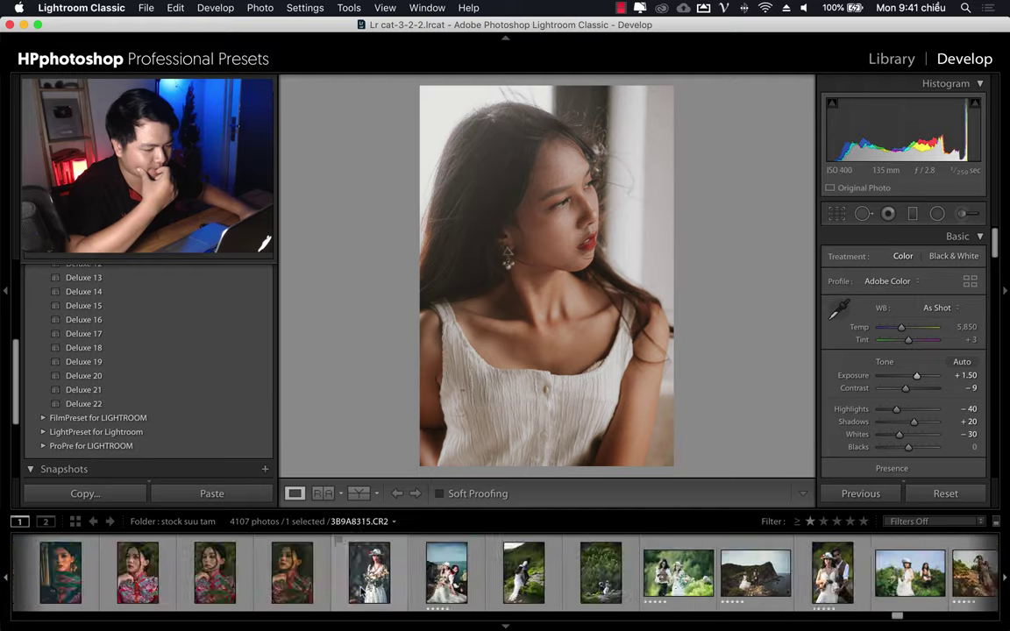
pyautogui.scroll(3, 360, 592)
pyautogui.scroll(3, 360, 593)
pyautogui.scroll(3, 361, 593)
pyautogui.scroll(3, 360, 593)
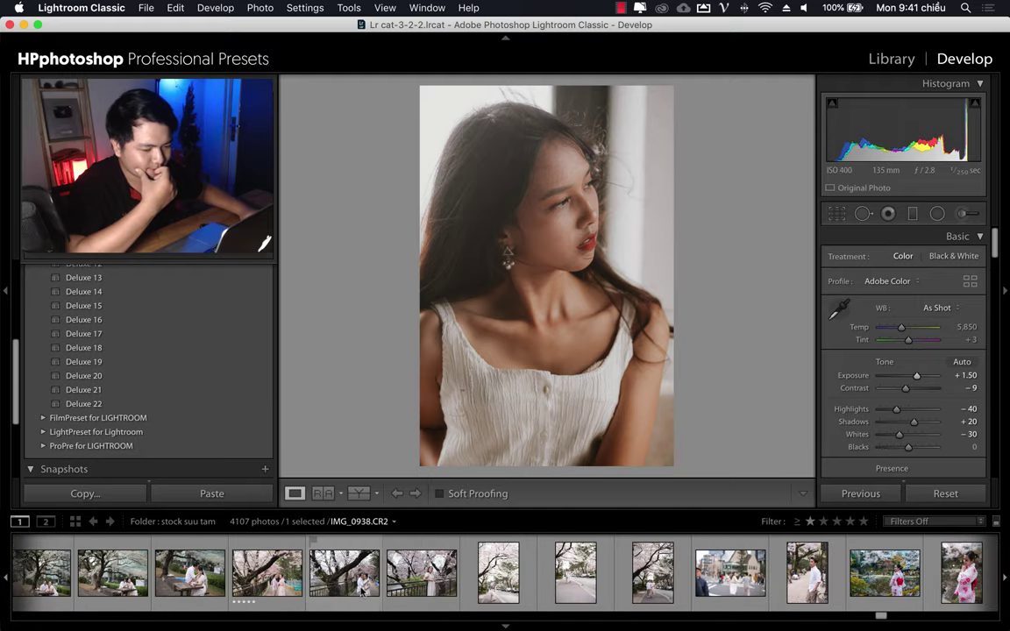
# Reset the street-crossing couple photo, then select a cherry-blossom park photo
pyautogui.click(701, 594)
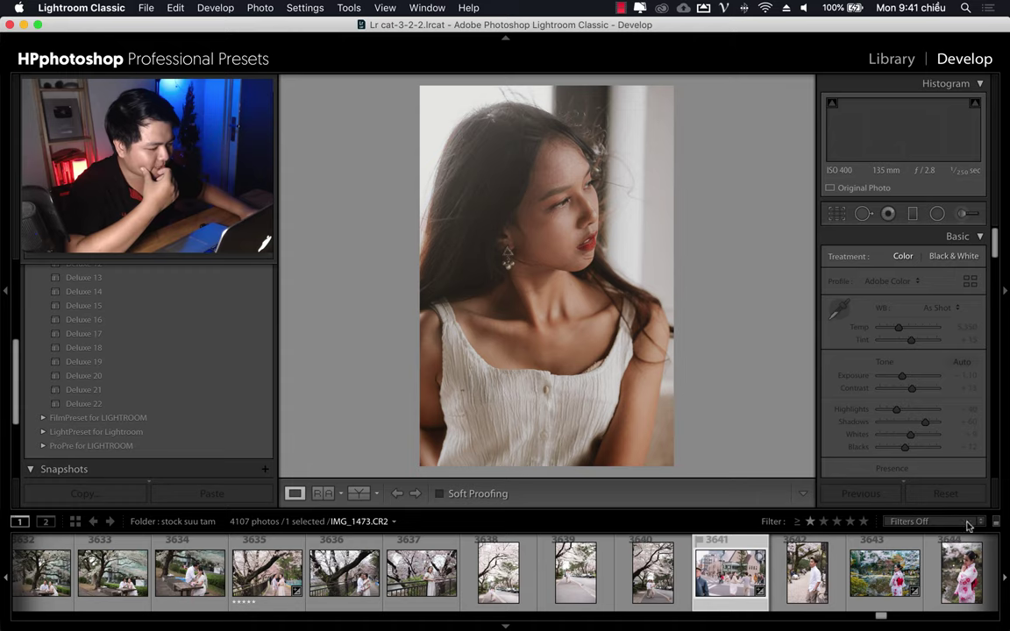
pyautogui.click(944, 496)
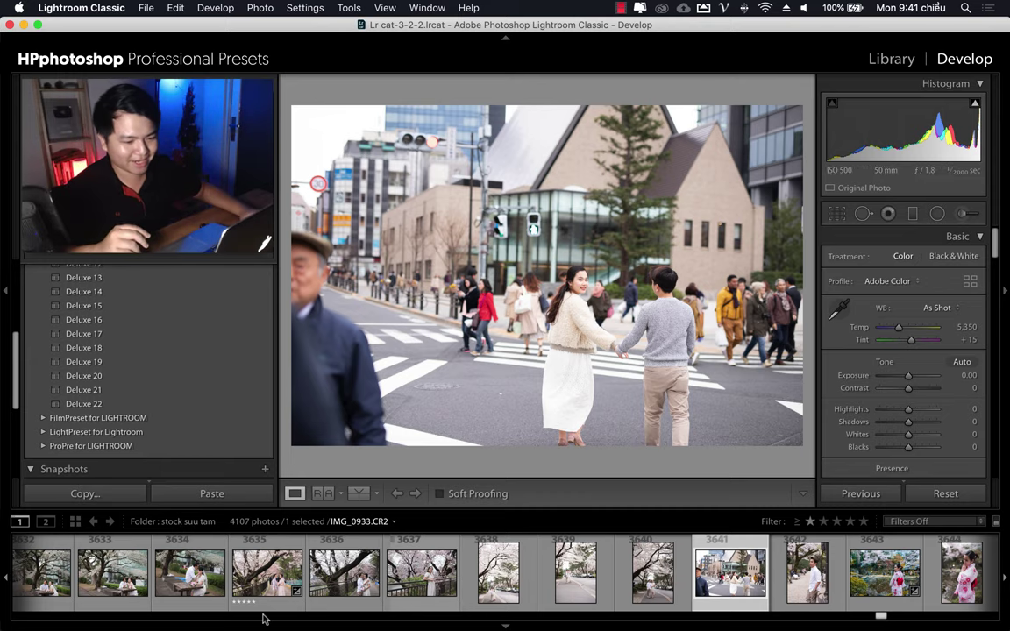
pyautogui.click(194, 589)
# Reset the cherry-blossom couple photo and apply the Deluxe 21 preset
pyautogui.click(279, 578)
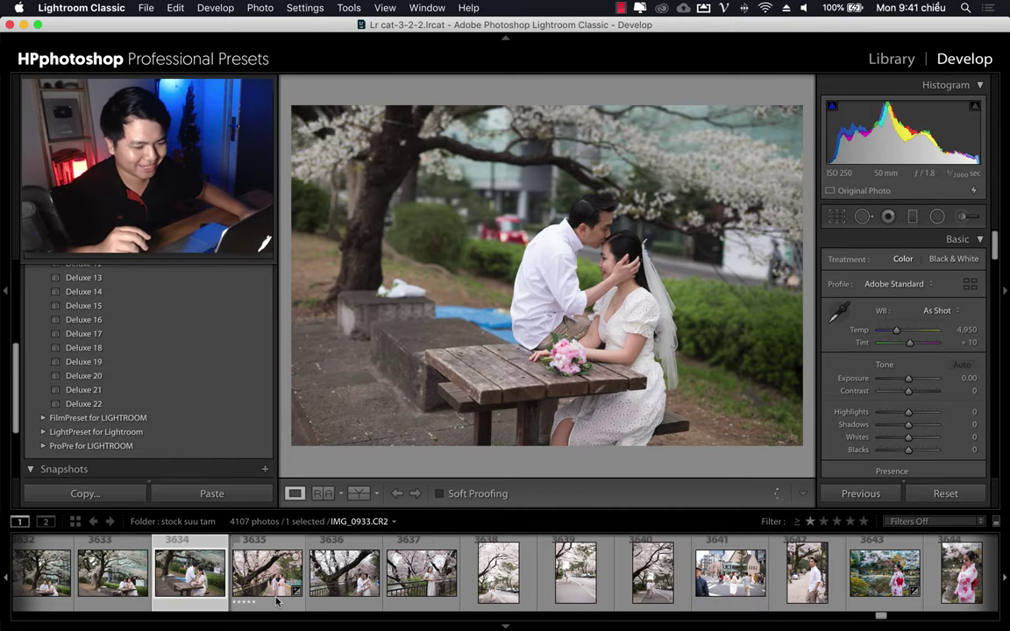
pyautogui.click(946, 493)
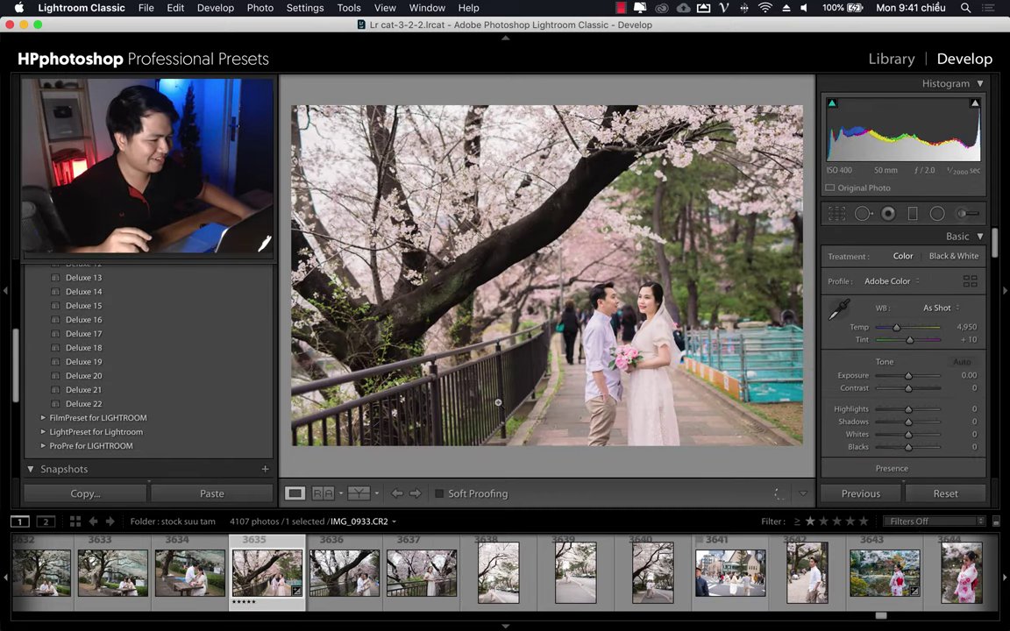
pyautogui.click(129, 392)
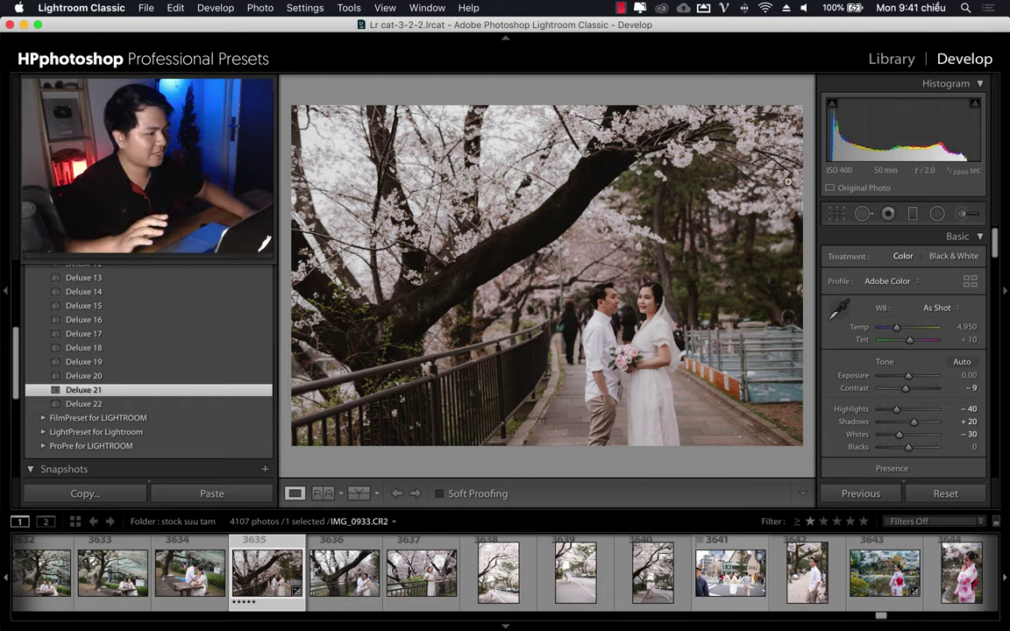
# Set exposure +0.60, highlights −72, shadows +54, and compare with the original
pyautogui.moveTo(815, 173); pyautogui.dragTo(728, 173)
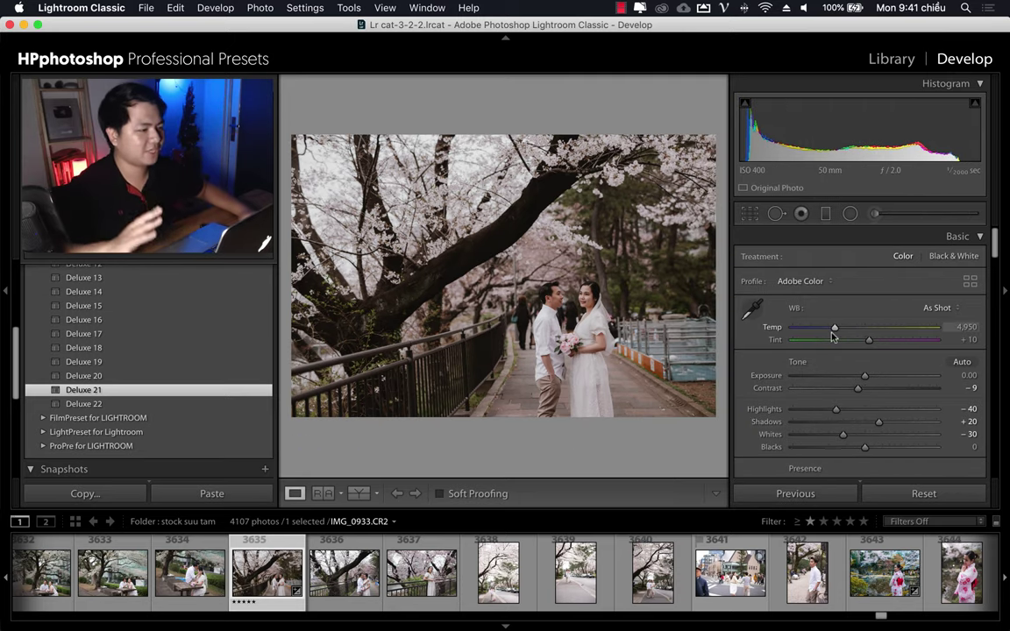
pyautogui.moveTo(869, 383); pyautogui.dragTo(875, 380)
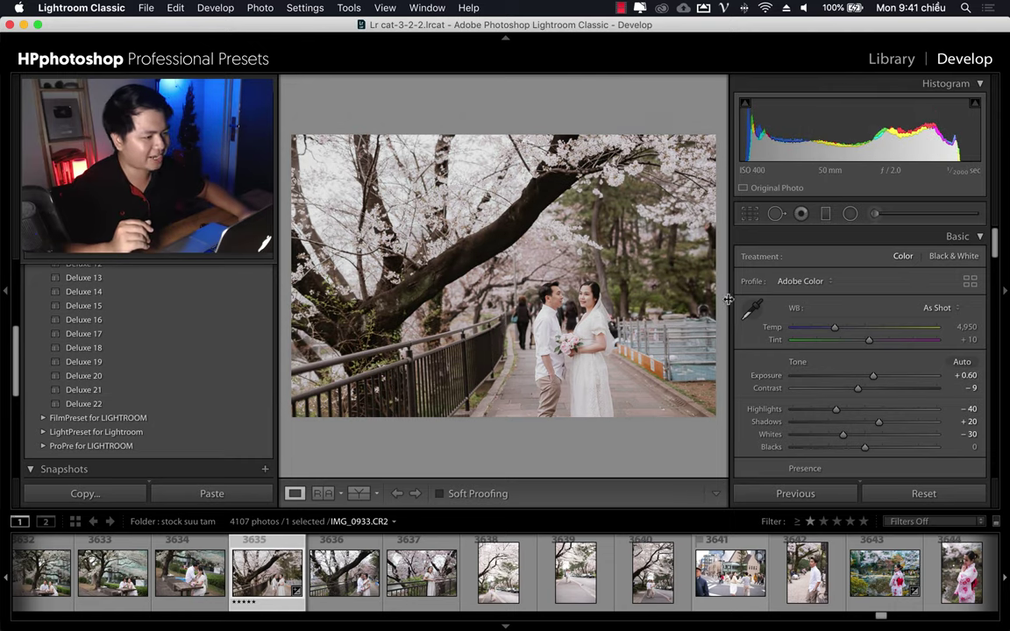
pyautogui.moveTo(728, 300)
pyautogui.mouseDown()
pyautogui.moveTo(817, 302)
pyautogui.moveTo(796, 307)
pyautogui.mouseUp()
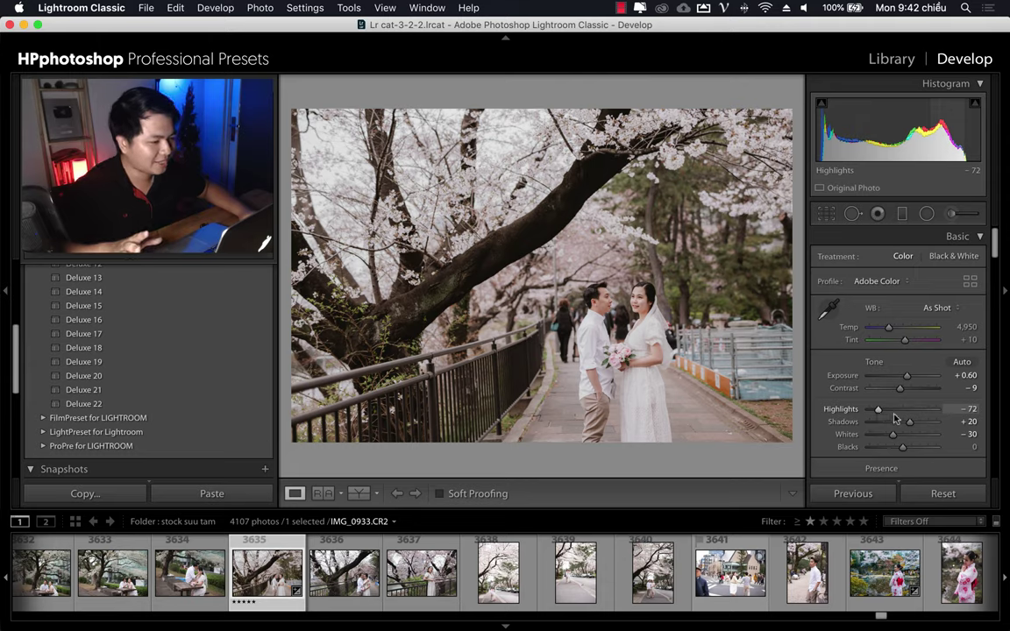
pyautogui.click(922, 421)
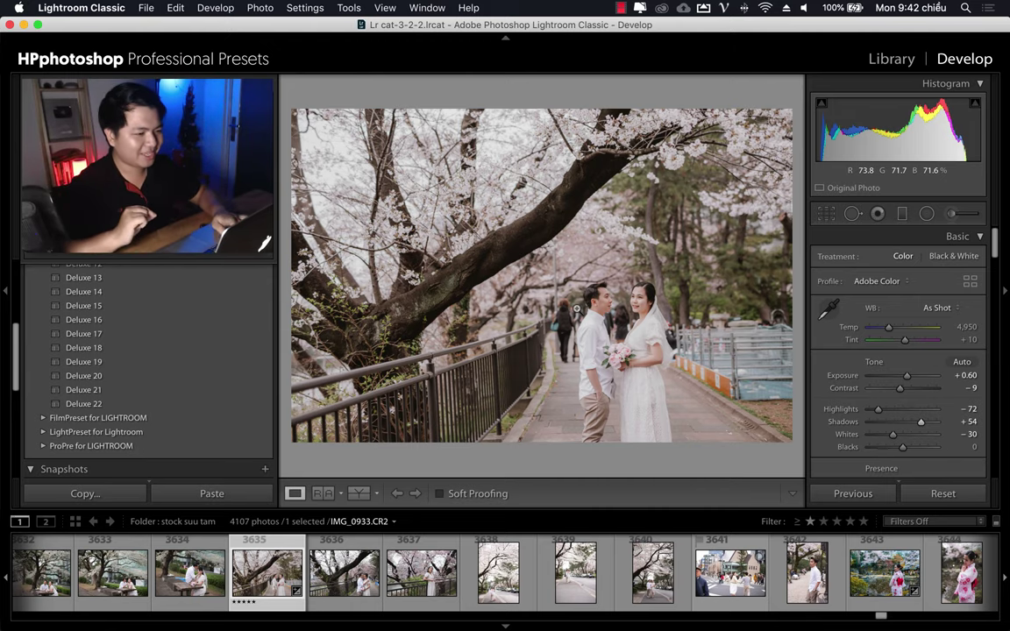
pyautogui.press('\\')
pyautogui.press('\\')
pyautogui.press('\\')
pyautogui.press('\\')
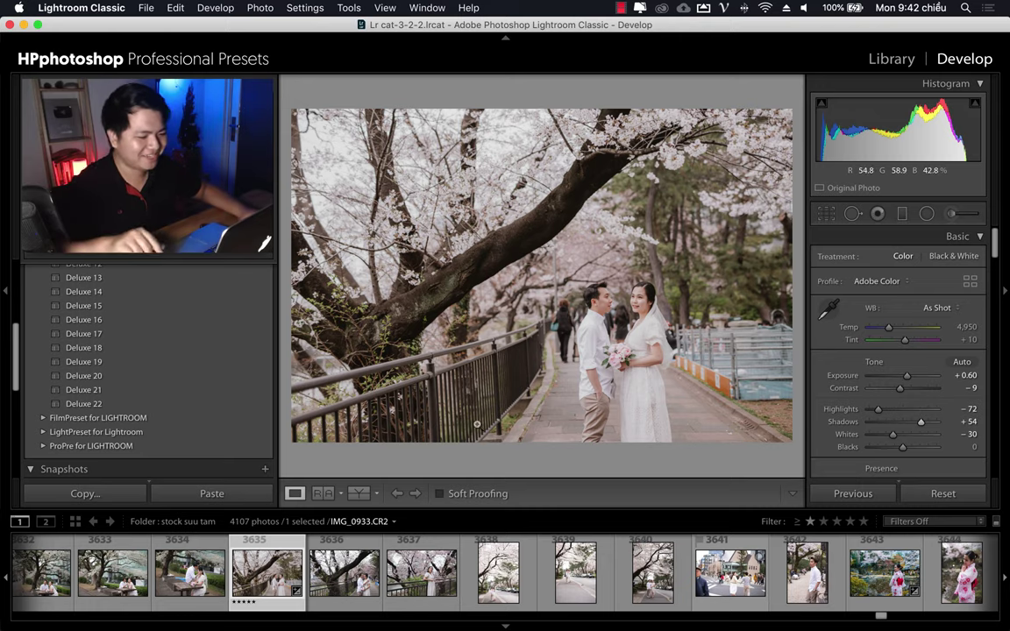
pyautogui.click(730, 572)
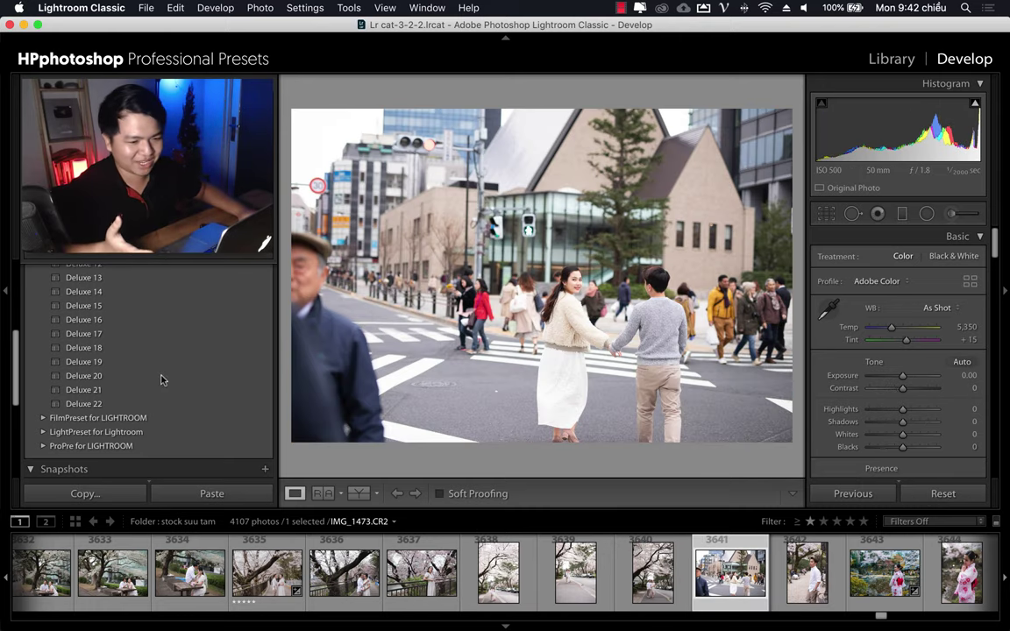
# Try Deluxe 21, then apply Deluxe 22 to the street-crossing photo with exposure −0.70
pyautogui.click(99, 392)
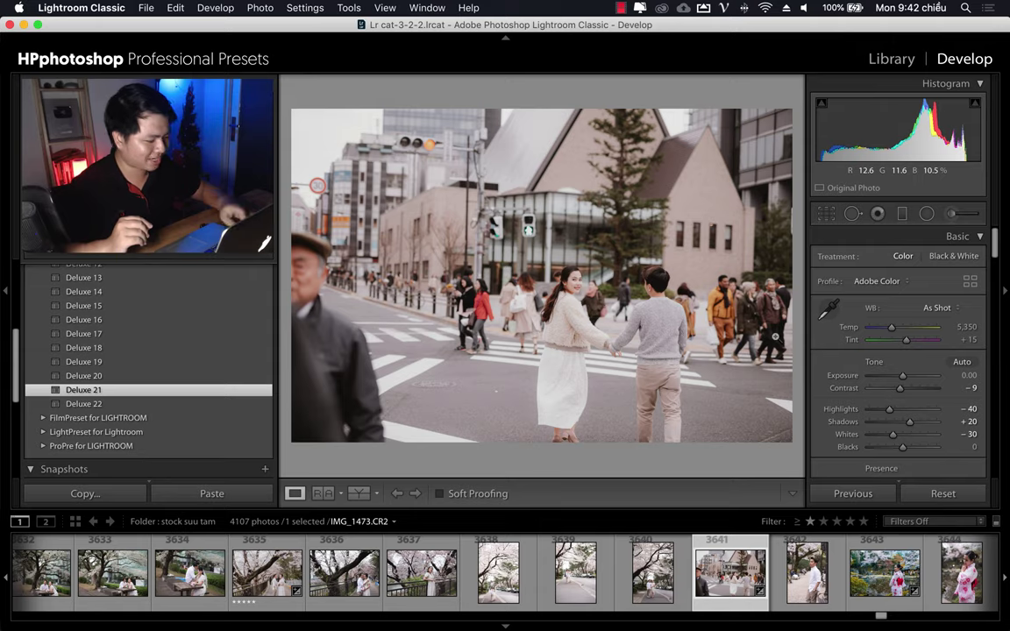
pyautogui.press('\\')
pyautogui.press('\\')
pyautogui.press('\\')
pyautogui.press('\\')
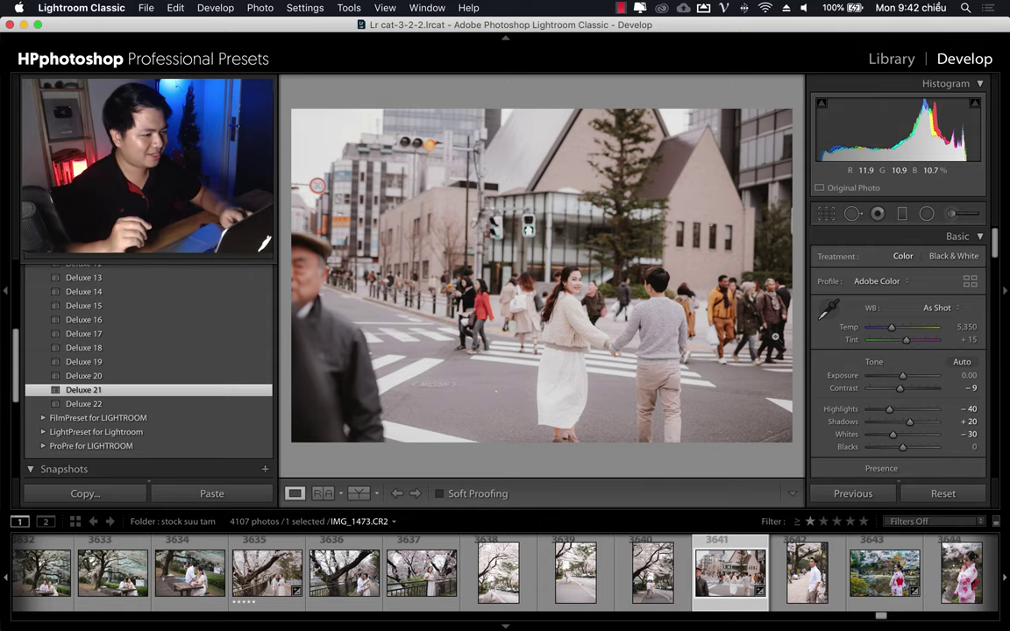
pyautogui.press('\\')
pyautogui.press('\\')
pyautogui.press('\\')
pyautogui.press('\\')
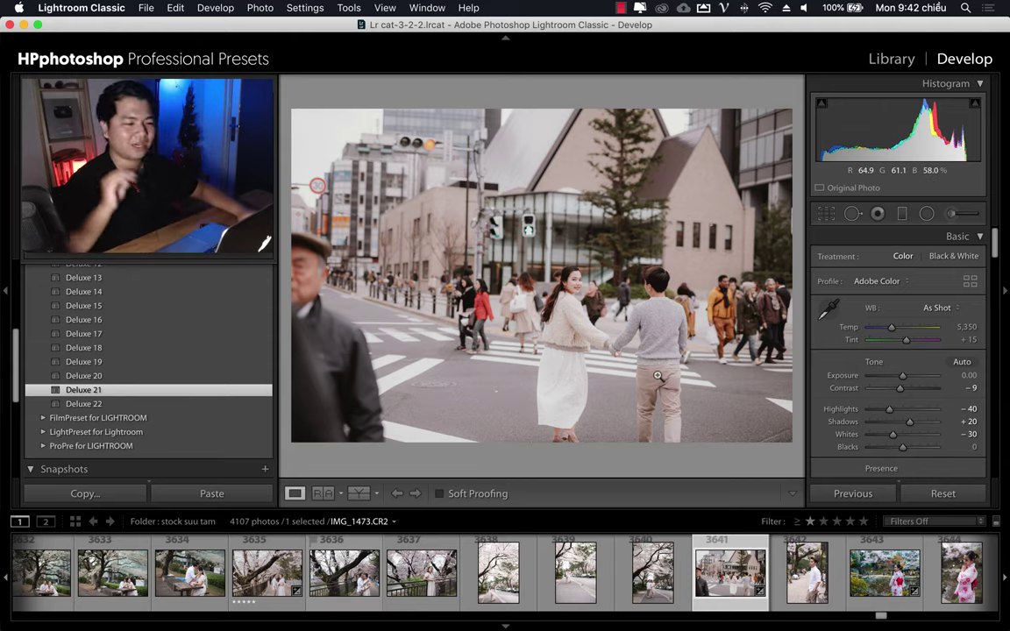
pyautogui.click(88, 404)
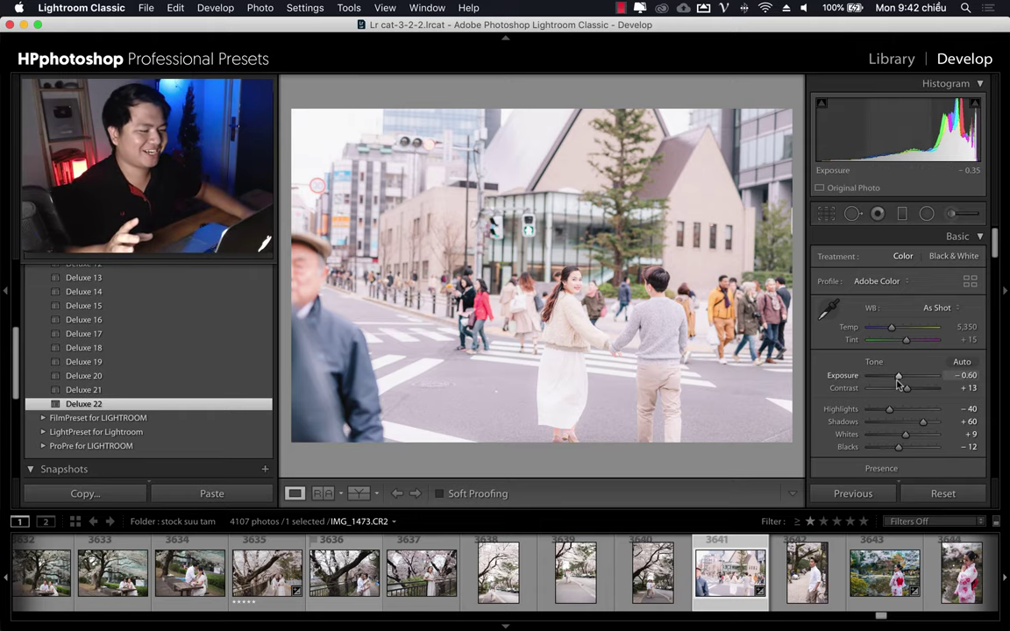
pyautogui.moveTo(898, 383); pyautogui.dragTo(897, 383)
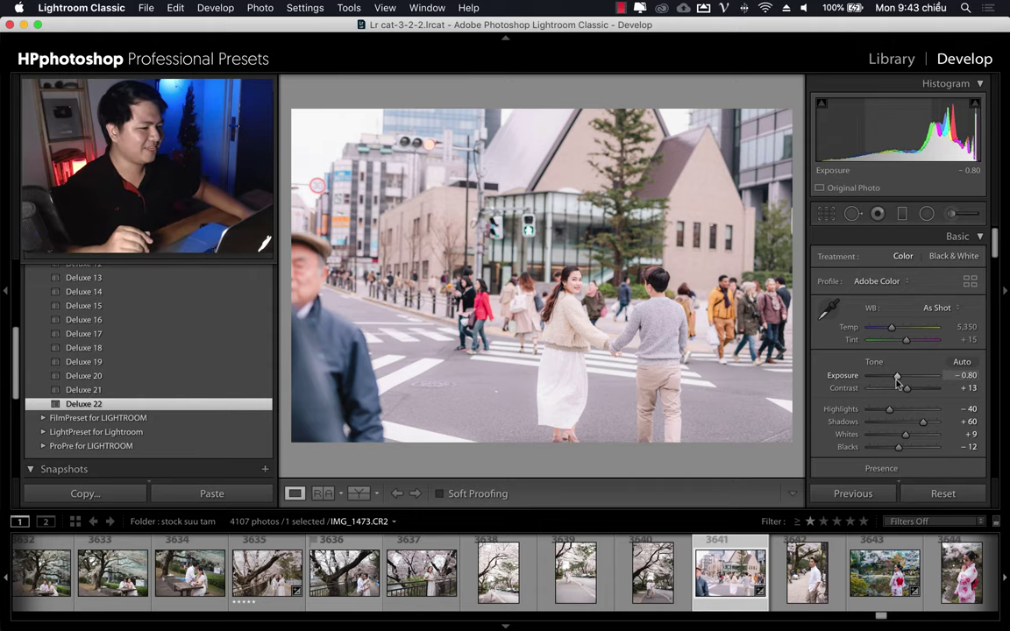
pyautogui.moveTo(896, 383); pyautogui.dragTo(897, 379)
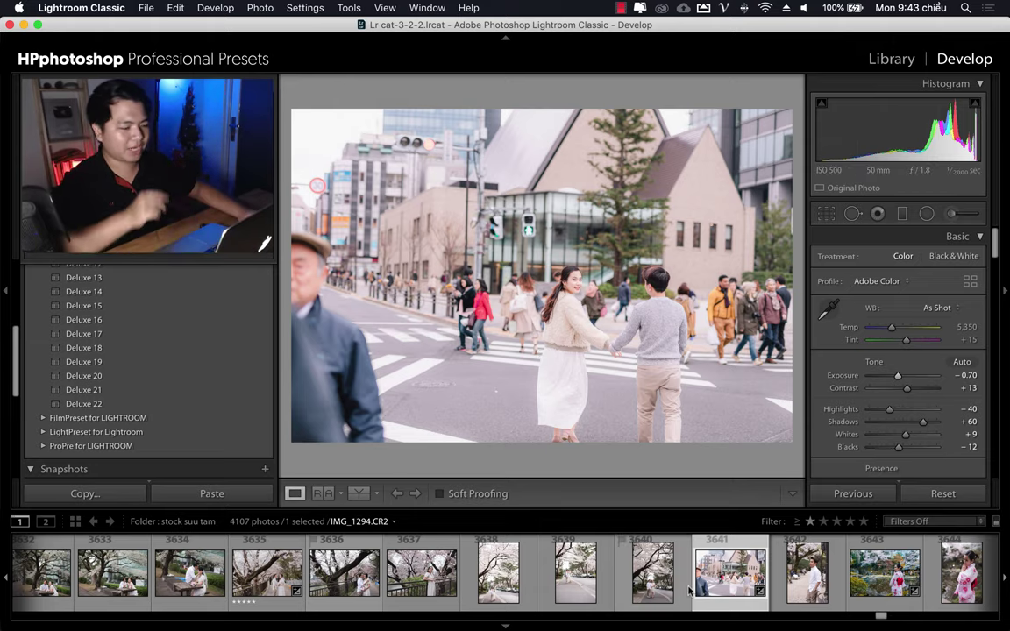
# Scroll the filmstrip to the last photos in the folder
pyautogui.scroll(-5, 689, 592)
pyautogui.scroll(-5, 690, 591)
pyautogui.scroll(-5, 689, 592)
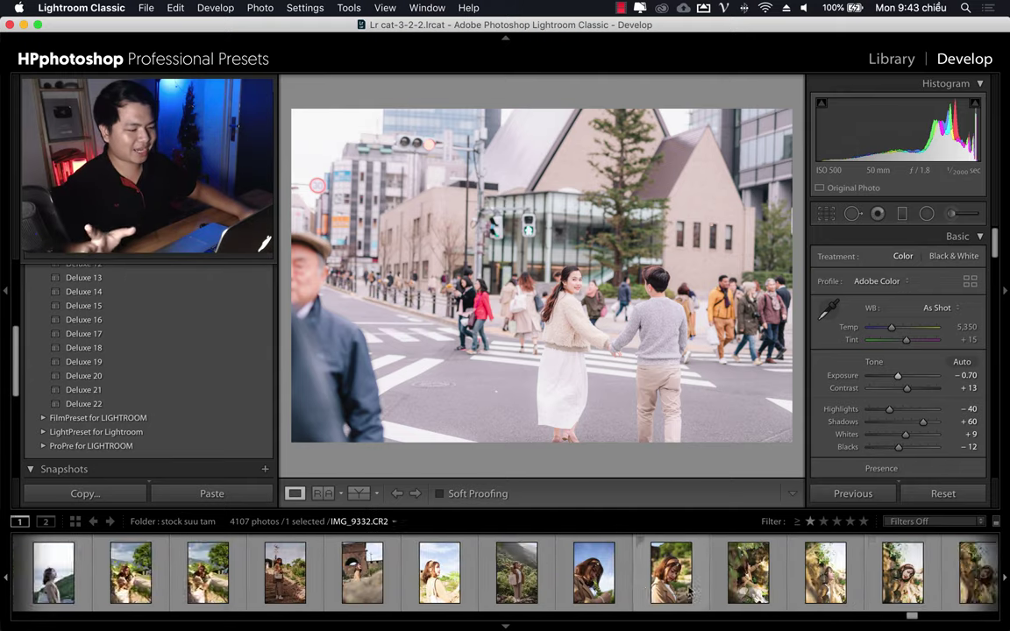
pyautogui.scroll(-5, 690, 591)
pyautogui.scroll(-5, 690, 592)
pyautogui.scroll(-5, 690, 591)
pyautogui.scroll(-5, 689, 592)
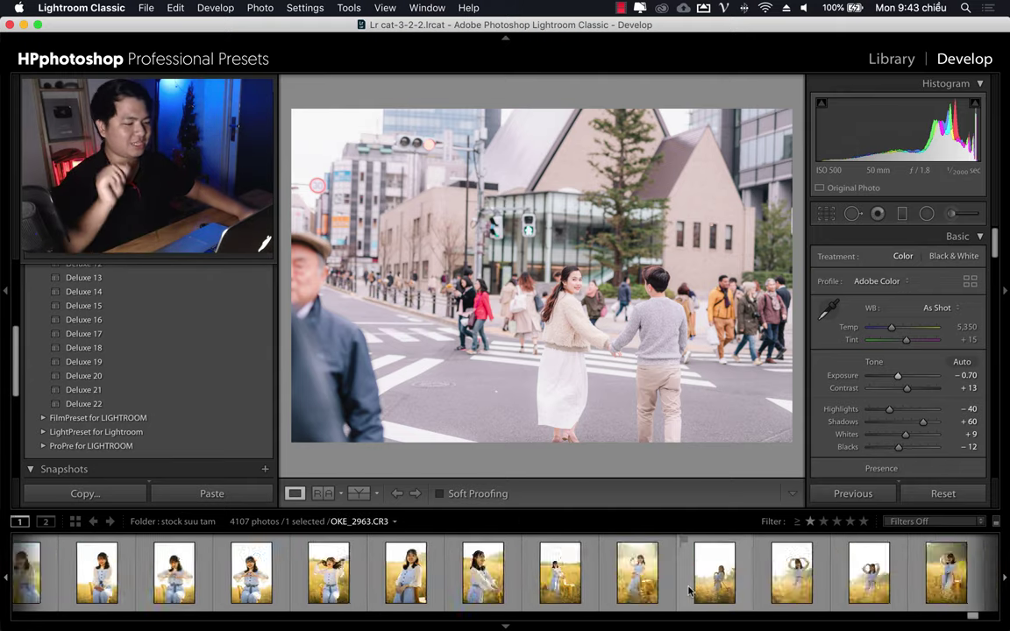
pyautogui.scroll(-5, 690, 592)
pyautogui.scroll(-5, 689, 592)
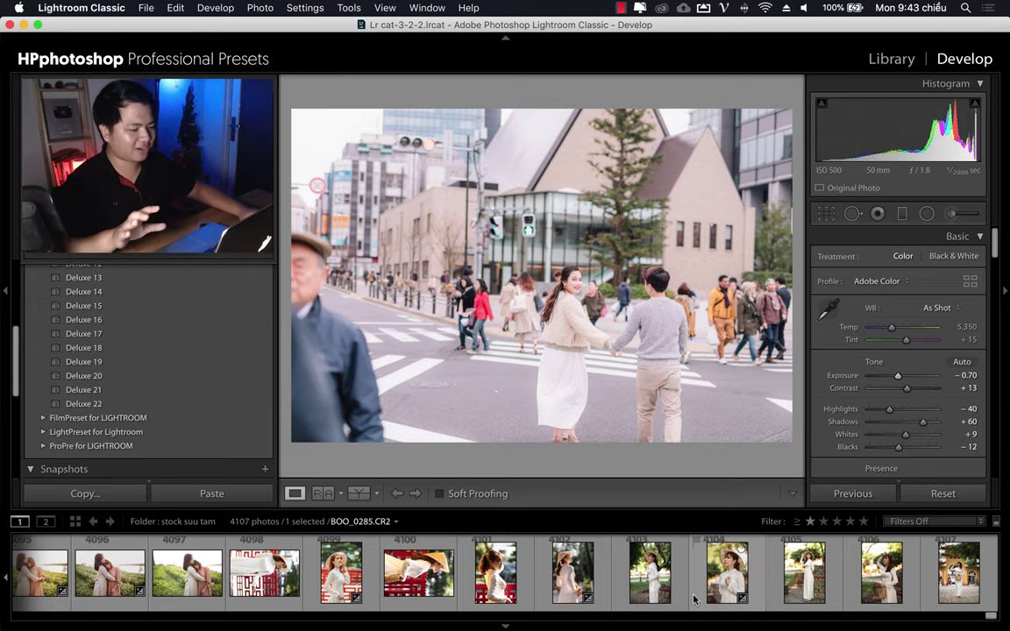
# Reset the áo dài portrait by the red fence and apply Deluxe 22
pyautogui.click(715, 597)
pyautogui.click(344, 578)
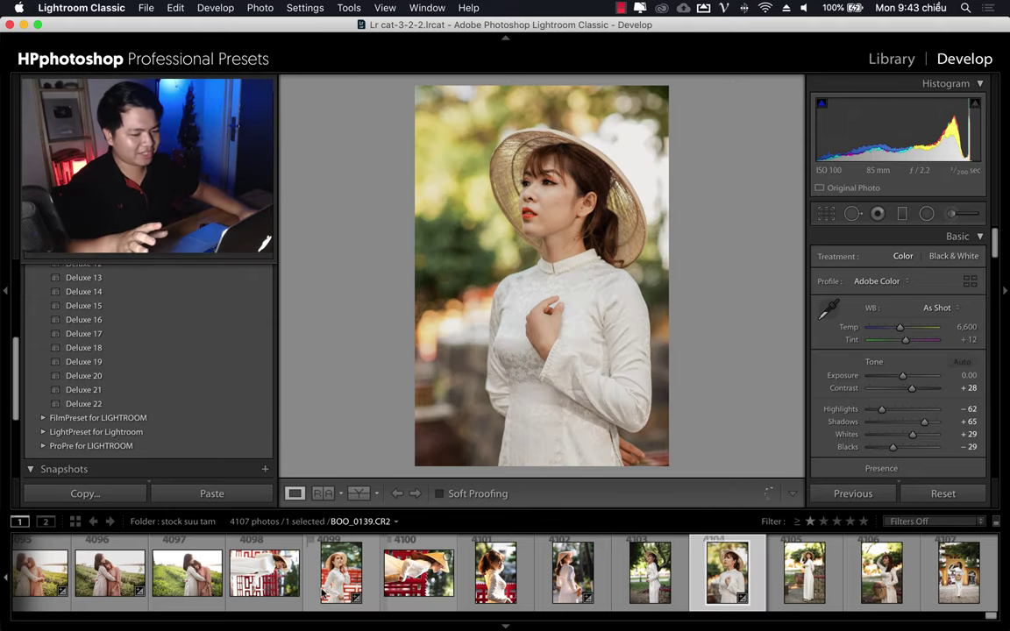
pyautogui.click(943, 493)
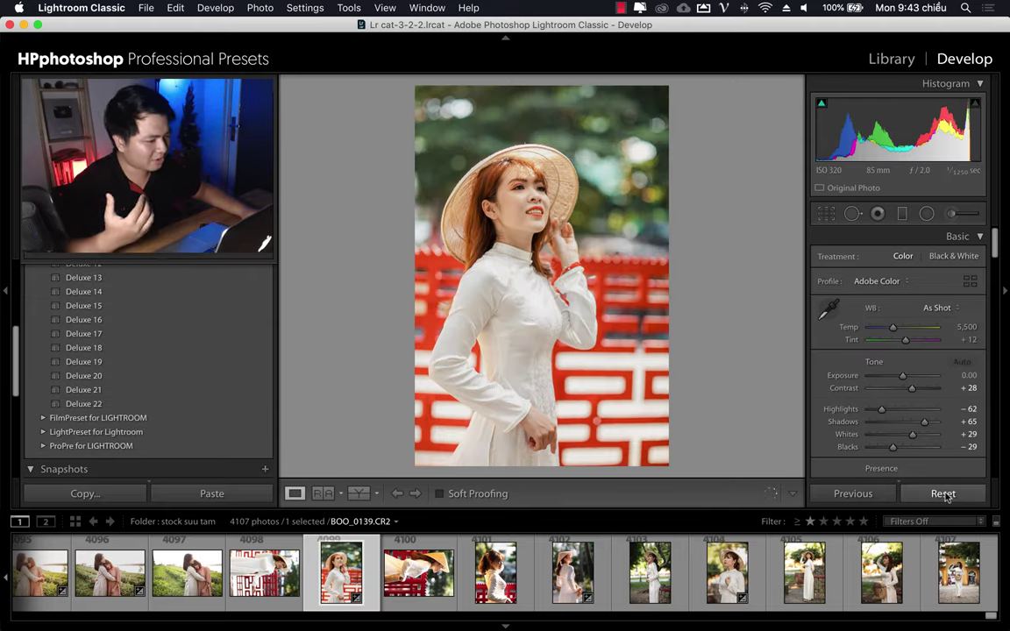
pyautogui.click(88, 404)
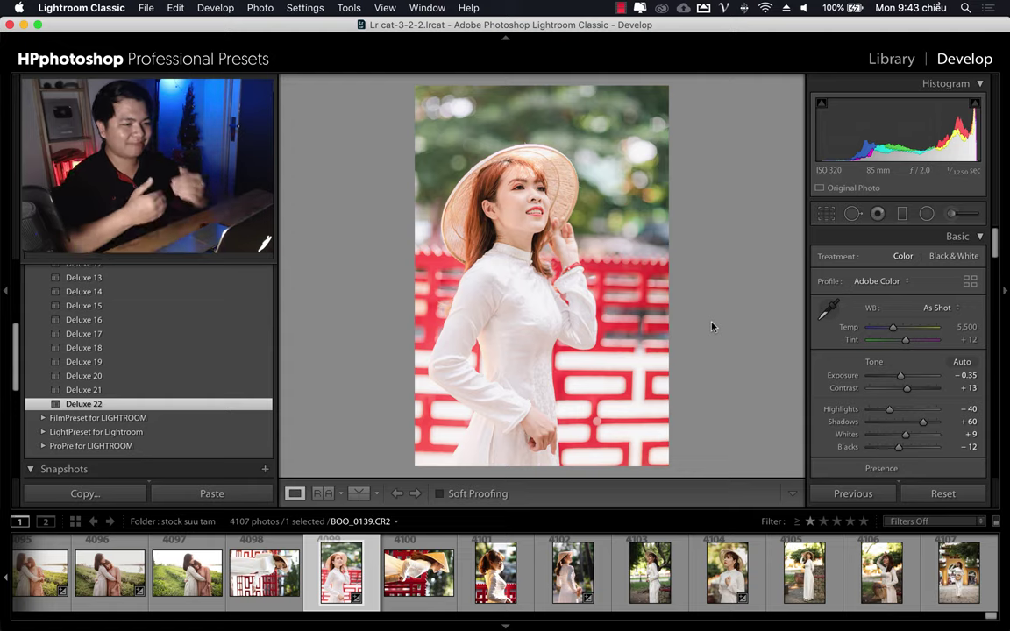
# Compare before and after, inspecting the model's face at 1:1 before fitting back
pyautogui.press('\\')
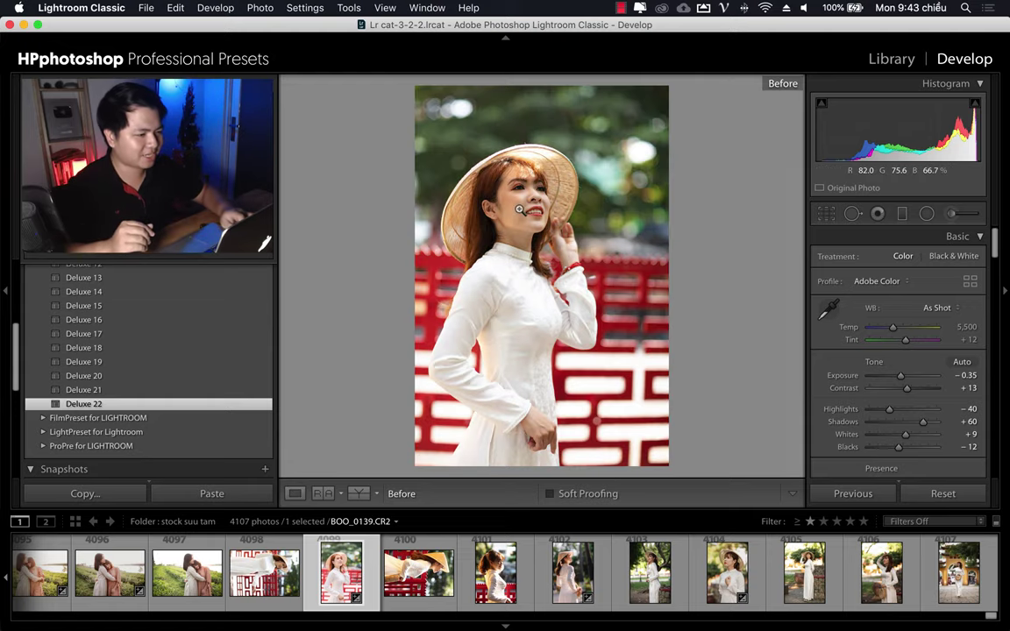
pyautogui.click(519, 210)
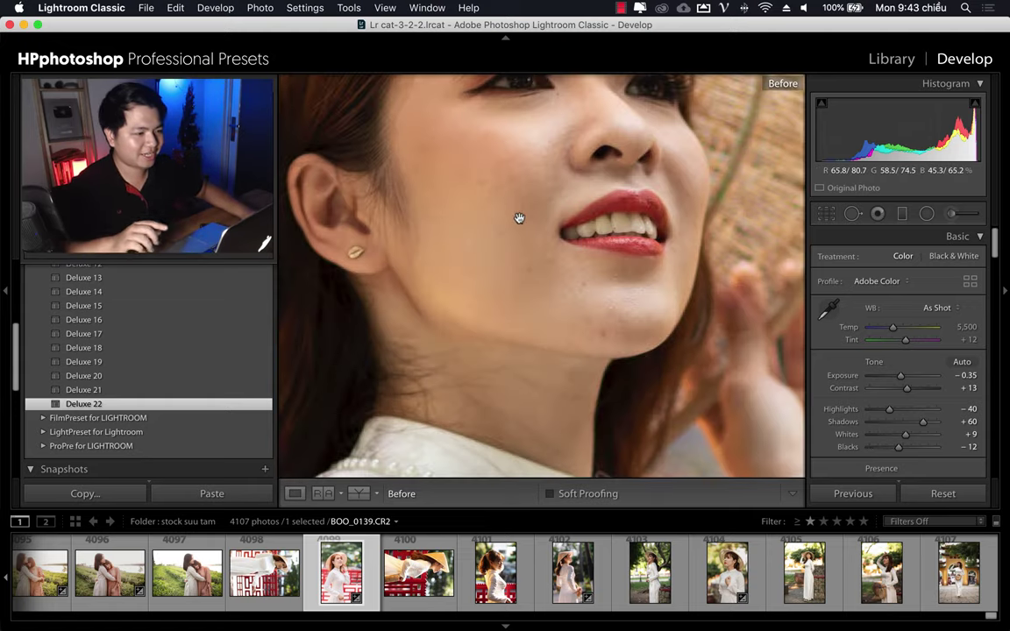
pyautogui.press('\\')
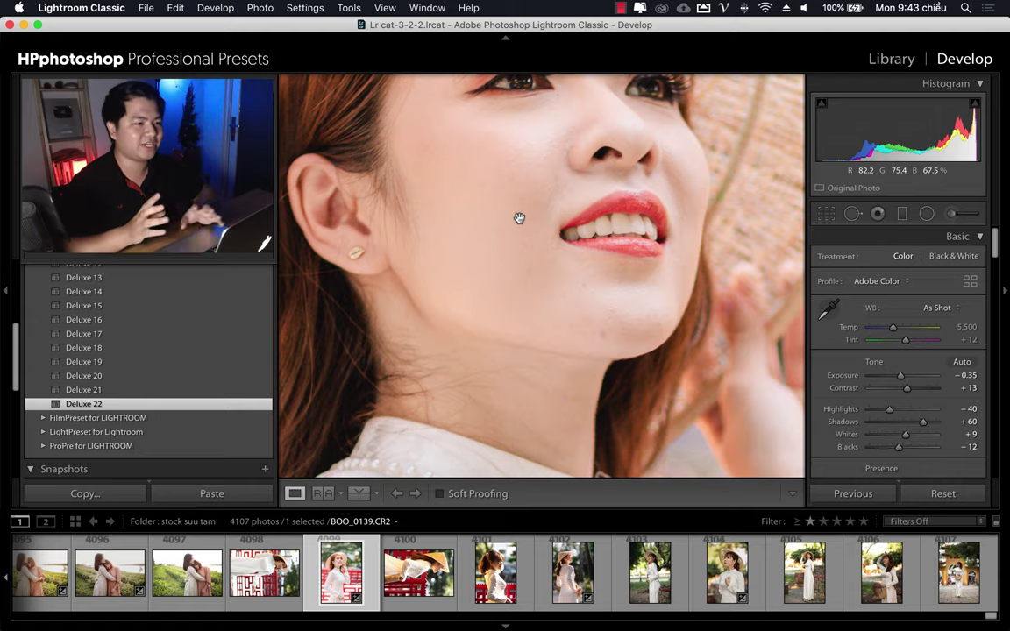
pyautogui.click(469, 197)
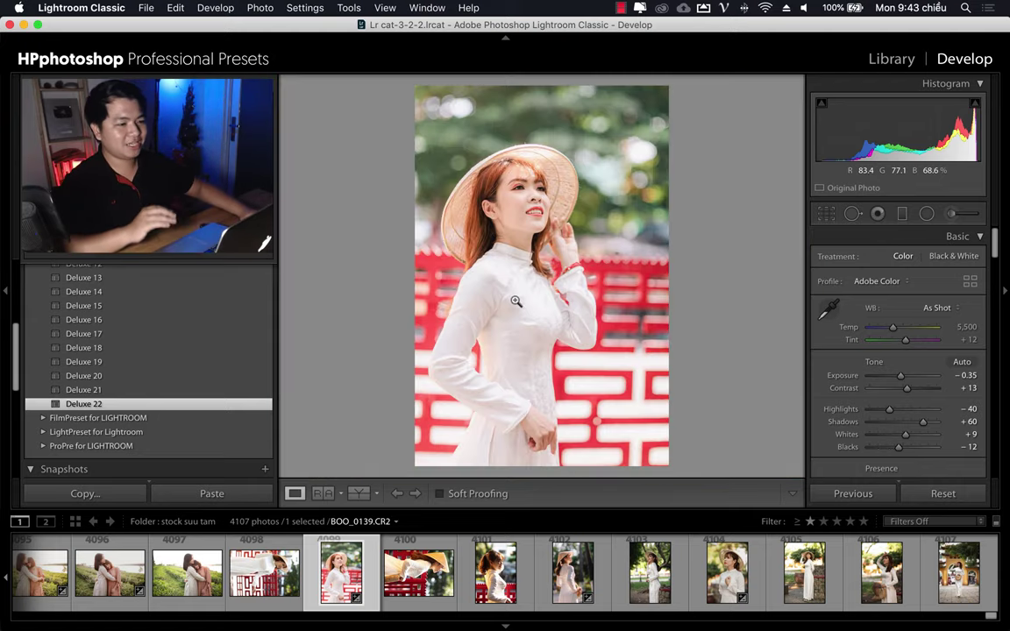
# Lower exposure to −0.60 and toggle before/after against the unedited original
pyautogui.moveTo(900, 376); pyautogui.dragTo(899, 377)
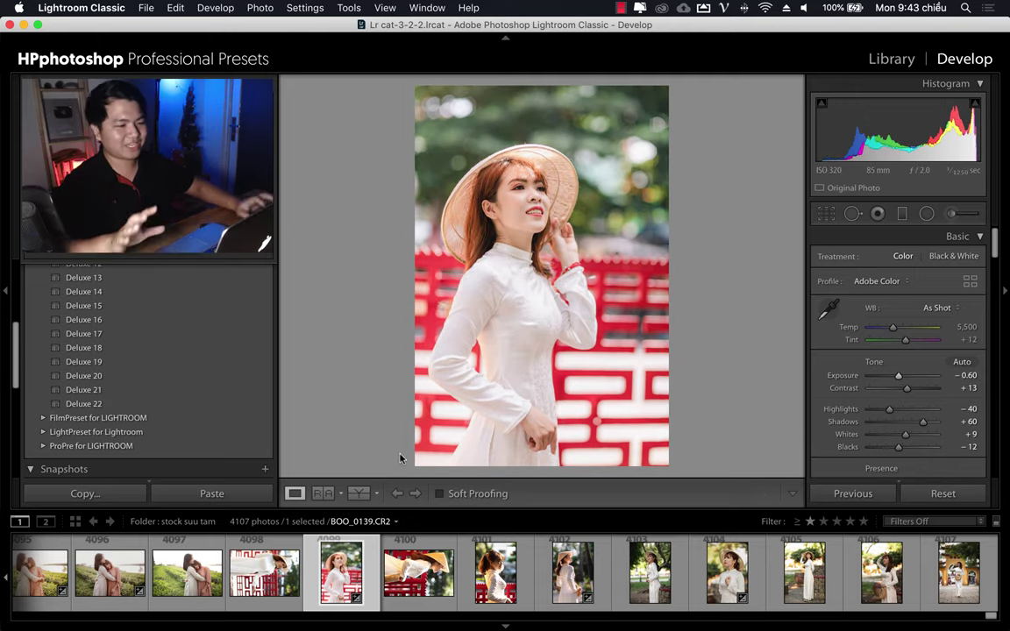
pyautogui.press('\\')
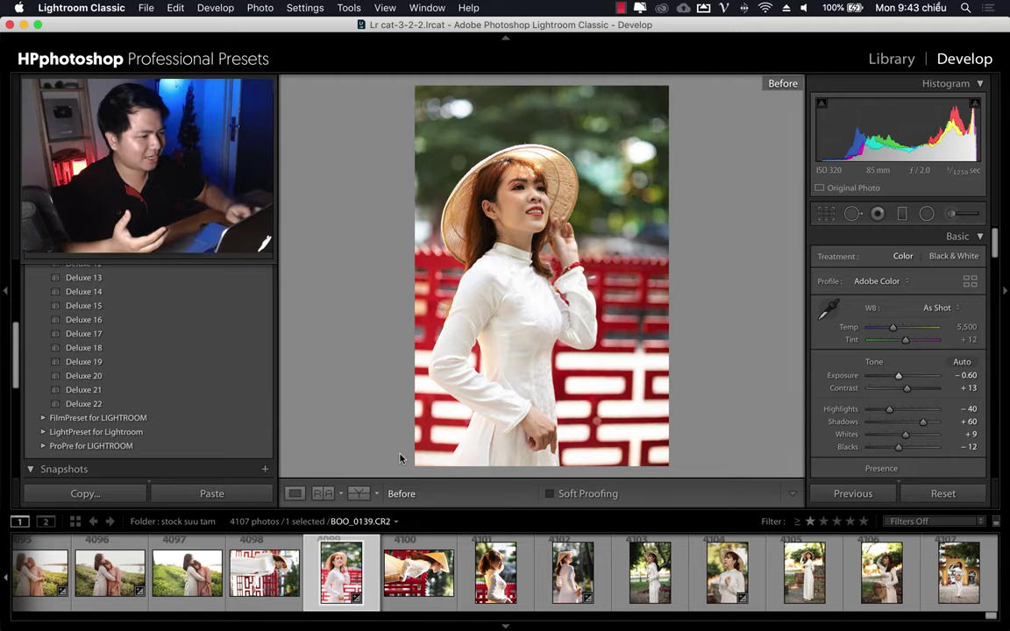
pyautogui.press('\\')
pyautogui.press('\\')
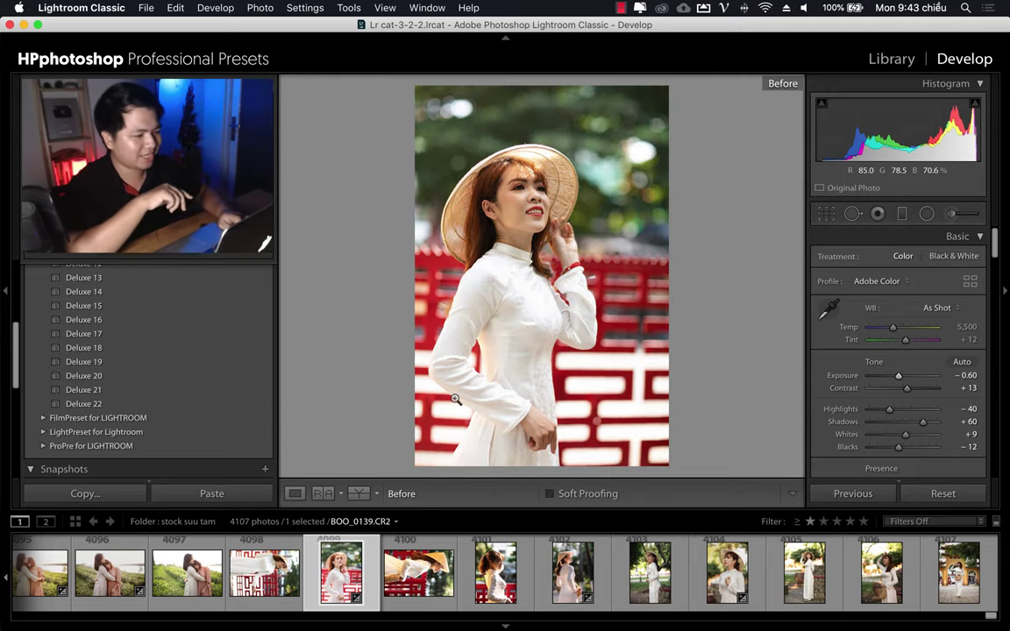
pyautogui.press('\\')
pyautogui.press('\\')
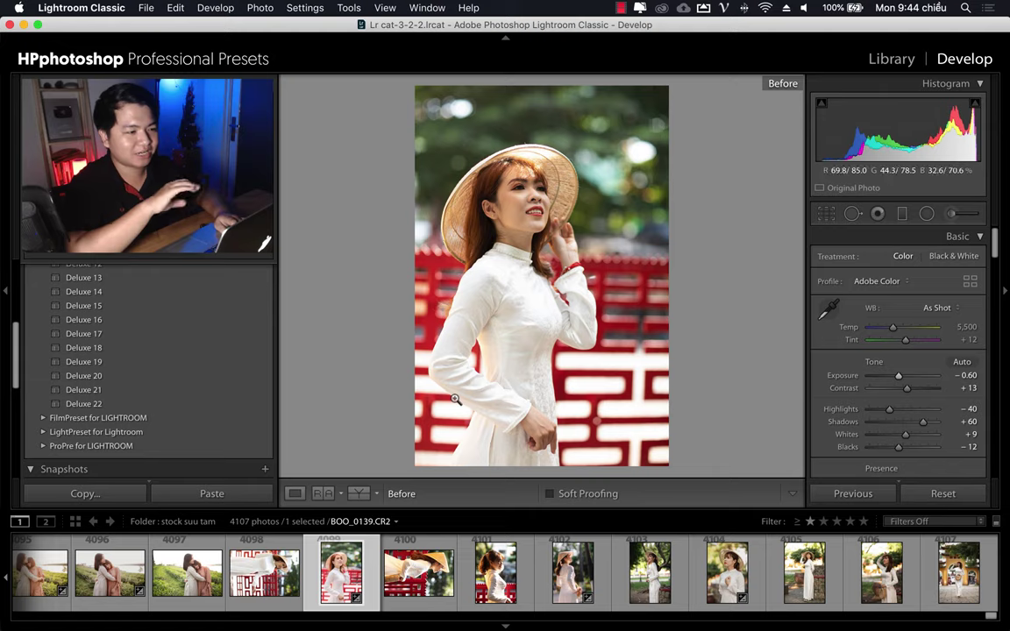
pyautogui.press('\\')
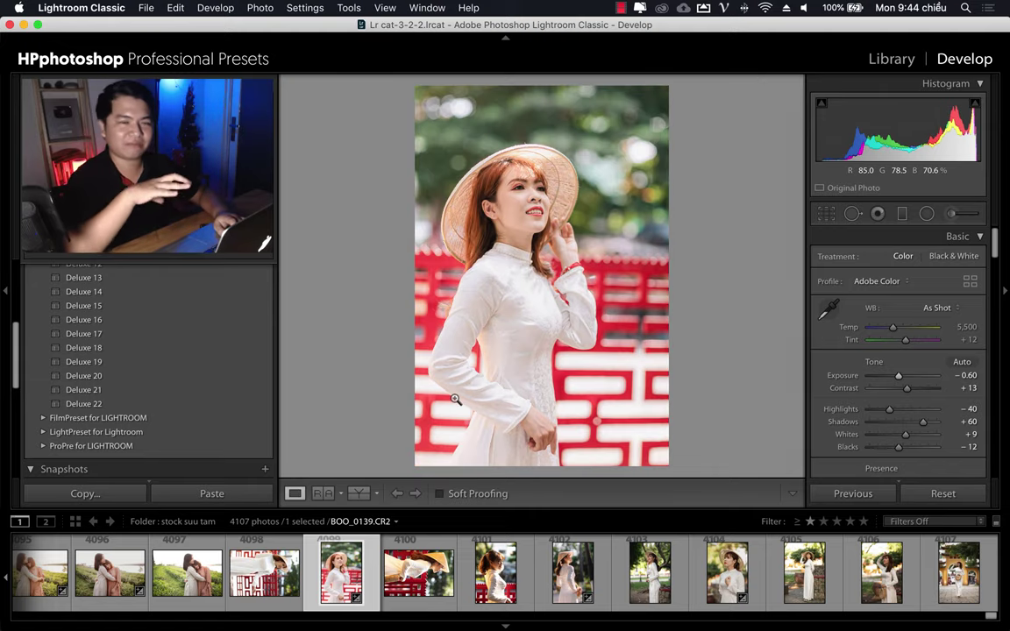
# Browse back through the filmstrip and pick another photo
pyautogui.press('Left')
pyautogui.press('Left')
pyautogui.press('Left')
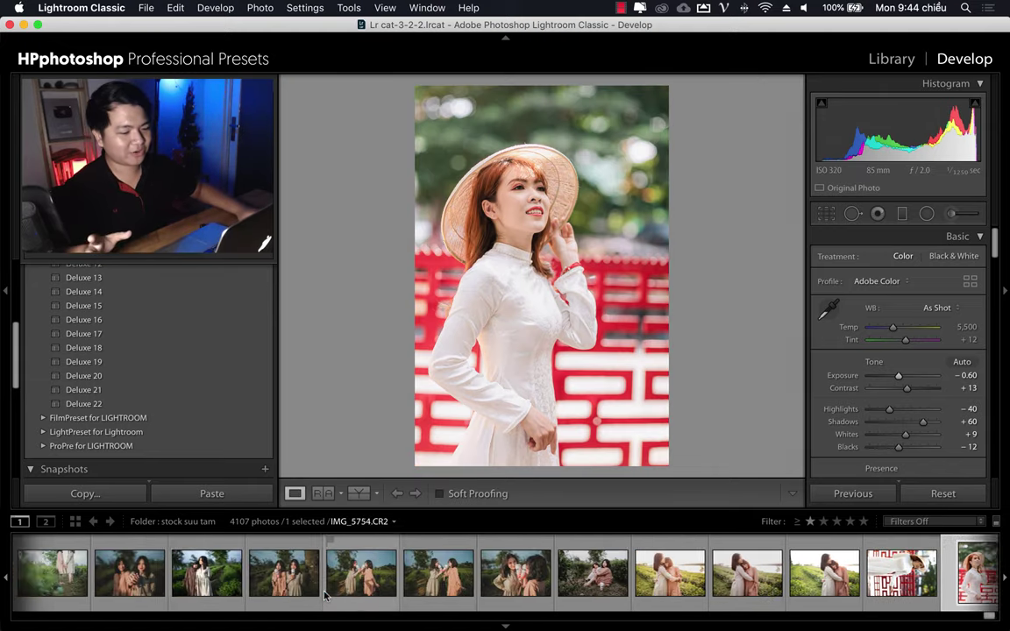
pyautogui.press('Left')
pyautogui.press('Left')
pyautogui.press('Left')
pyautogui.scroll(-5, 324, 596)
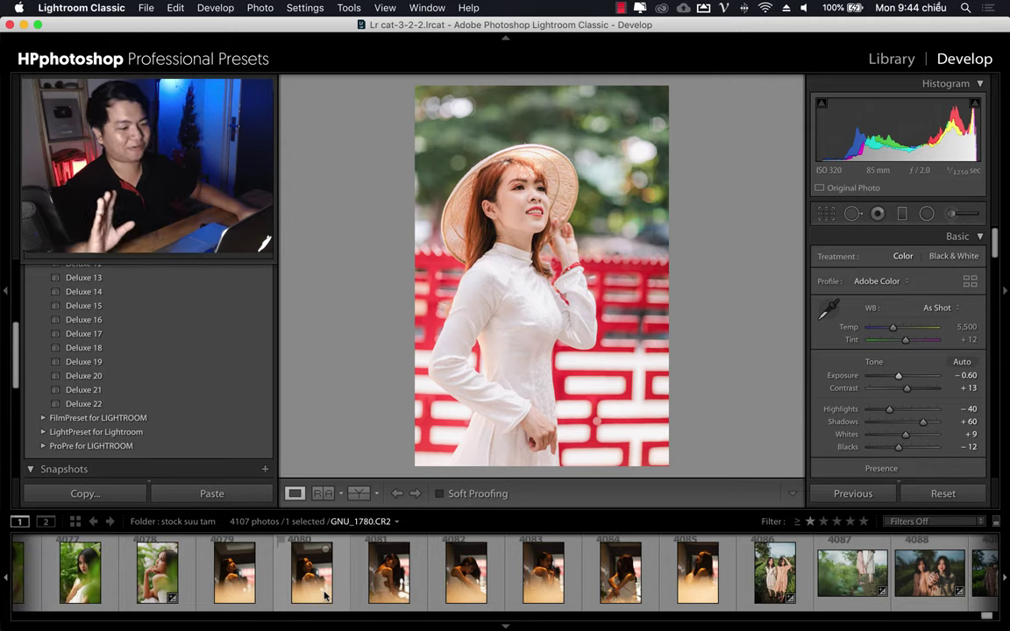
pyautogui.click(302, 574)
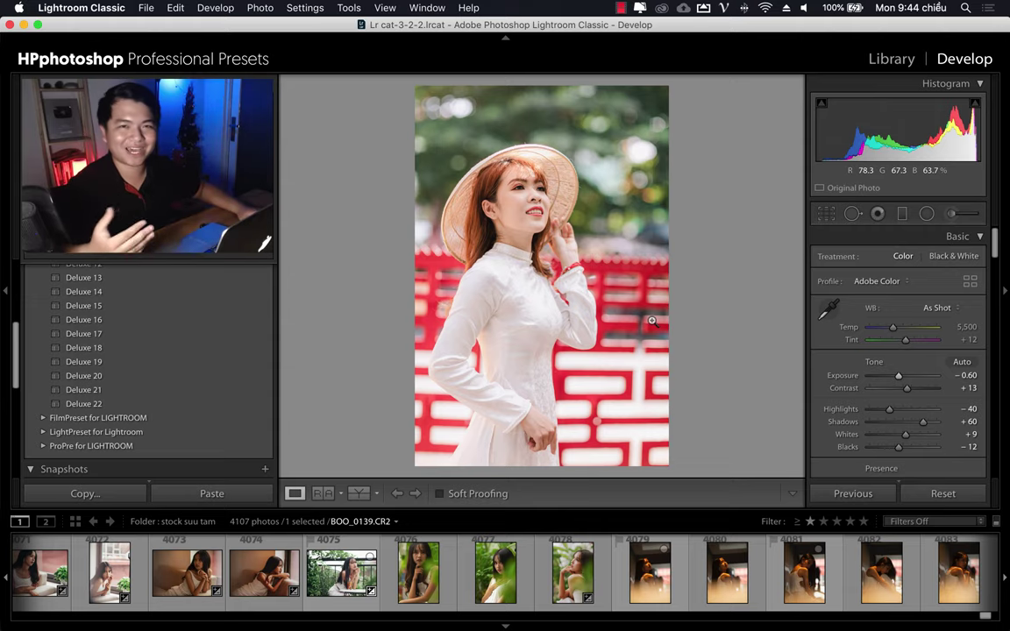
pyautogui.moveTo(198, 624)
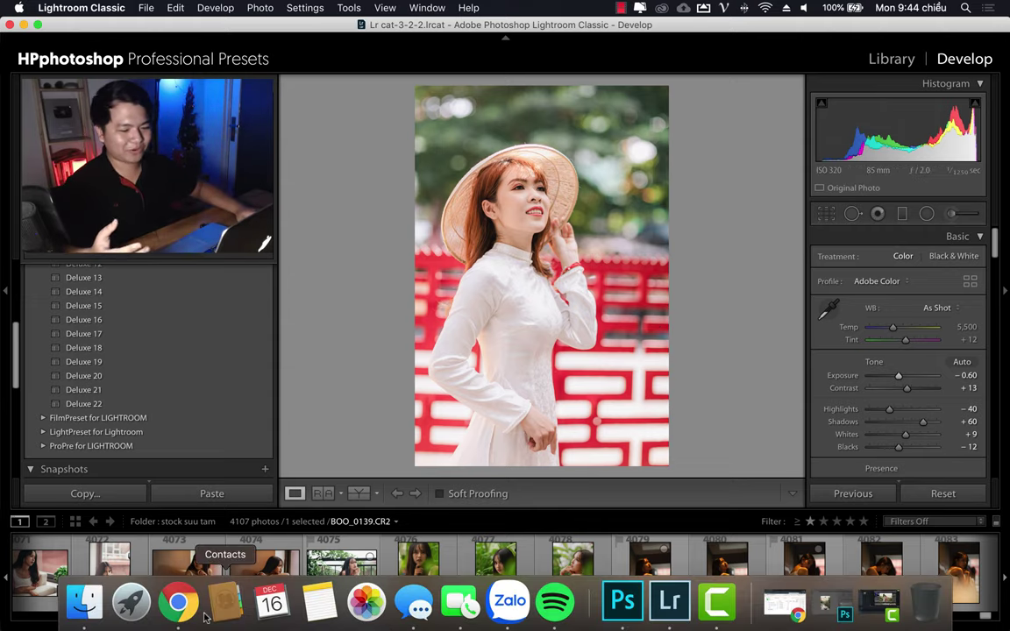
# Bring up the December 2019 preset update article and select the FilmPreset to Preset 22 descriptions
pyautogui.click(178, 603)
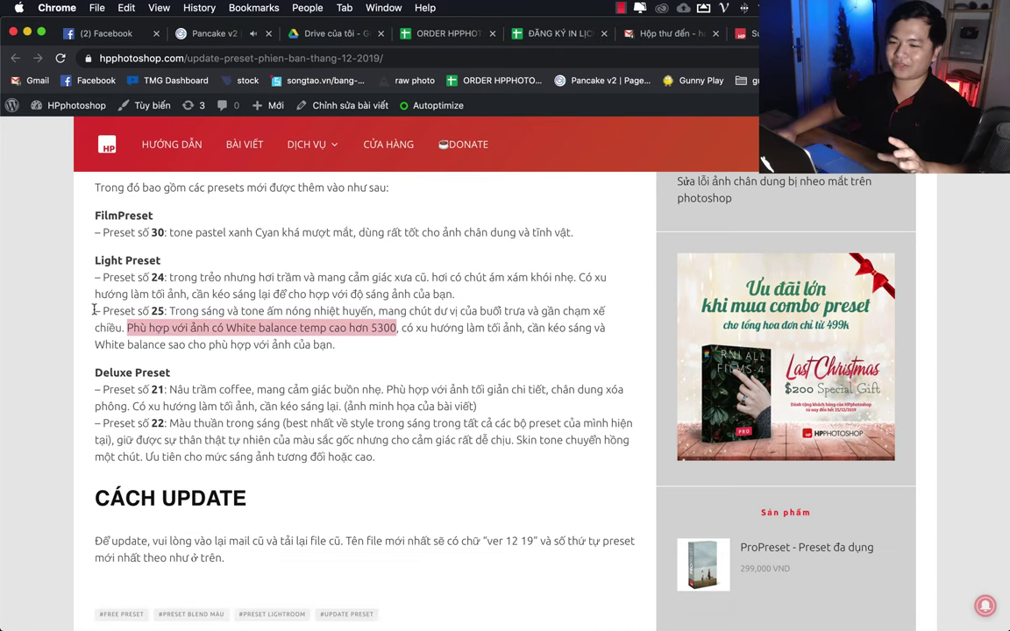
pyautogui.click(204, 308)
pyautogui.scroll(3, 204, 308)
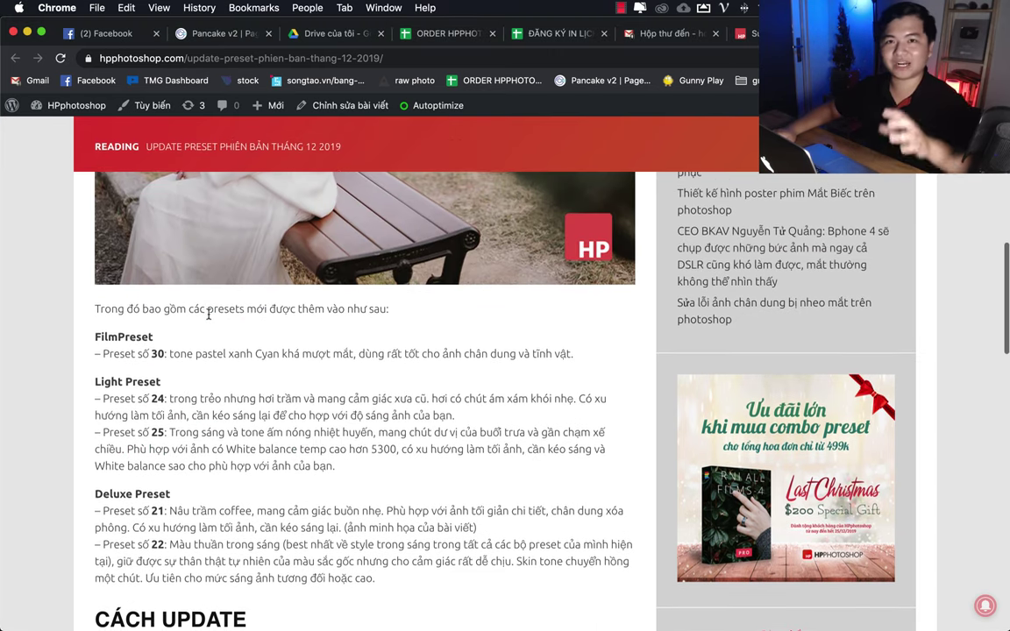
pyautogui.scroll(-3, 207, 314)
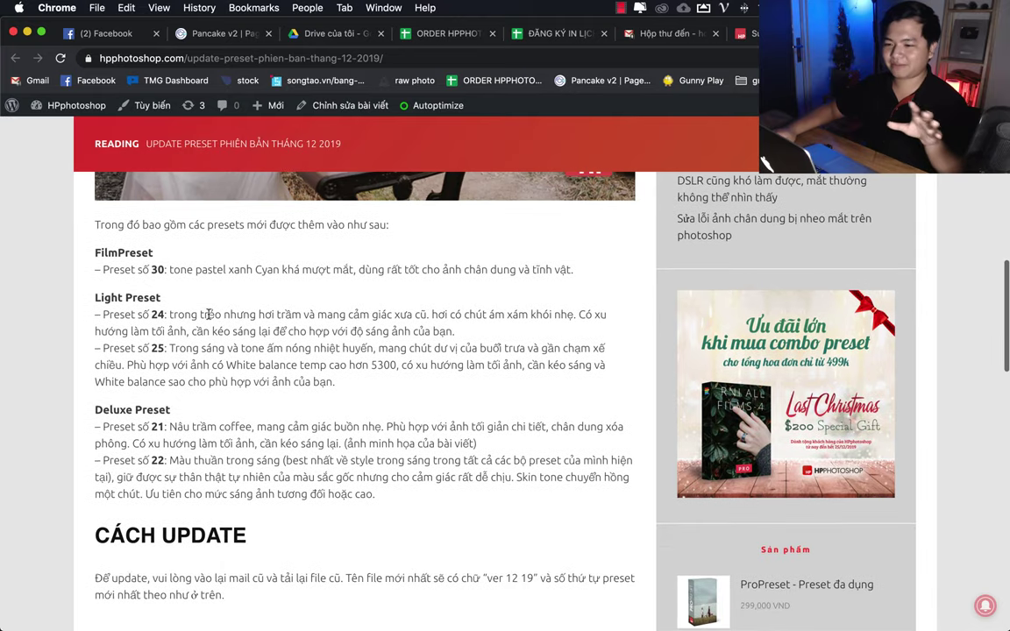
pyautogui.moveTo(88, 223); pyautogui.dragTo(440, 478)
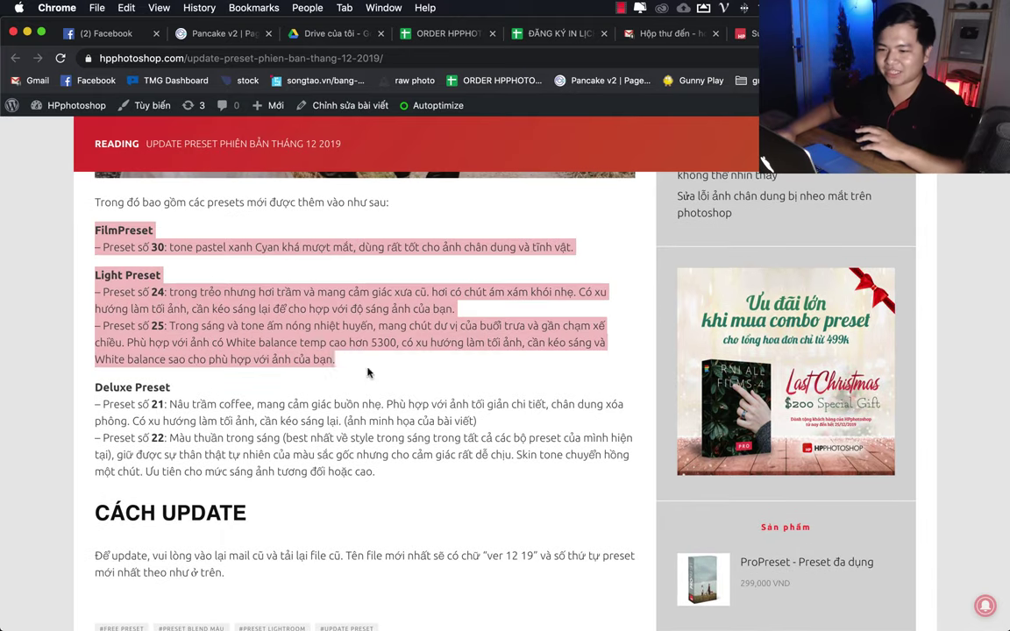
pyautogui.click(440, 477)
pyautogui.moveTo(374, 474); pyautogui.dragTo(63, 210)
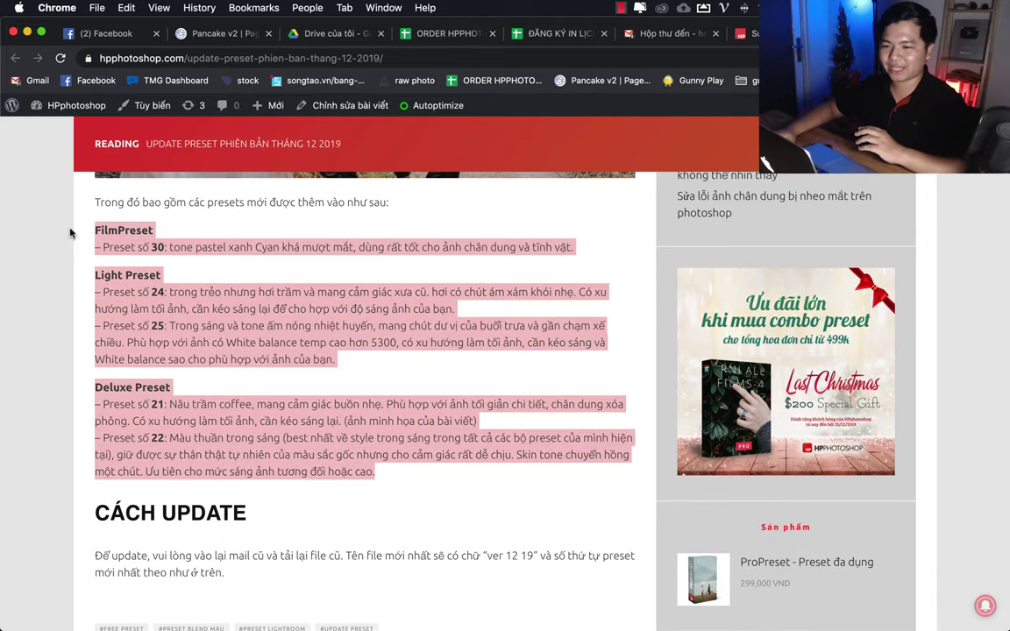
pyautogui.click(311, 354)
# Highlight the 'ver 12 19' file naming and open the PHUC folder in Finder
pyautogui.scroll(-2, 277, 376)
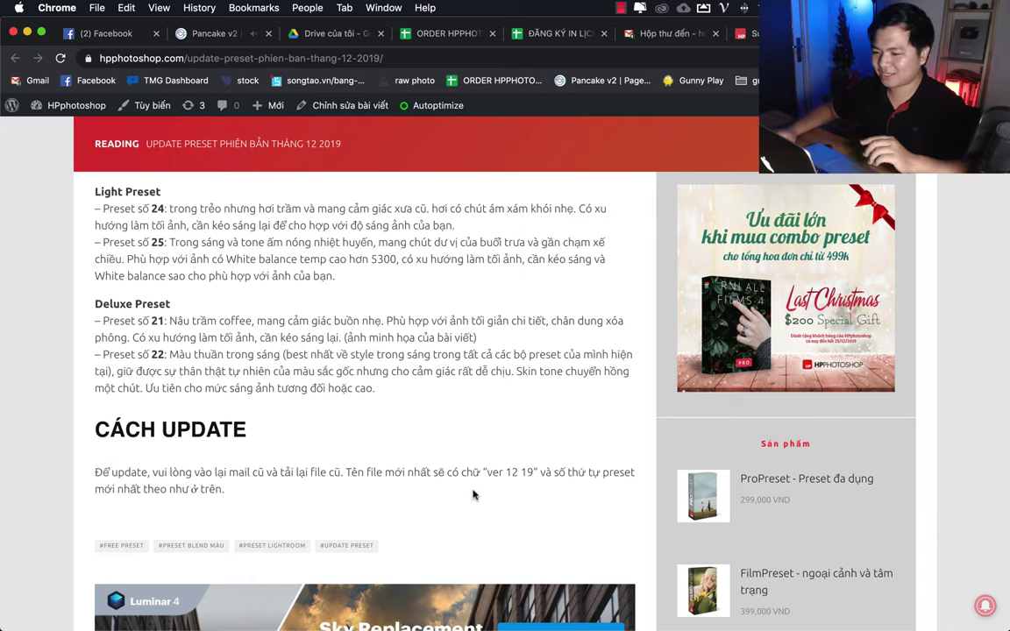
pyautogui.moveTo(482, 471); pyautogui.dragTo(538, 471)
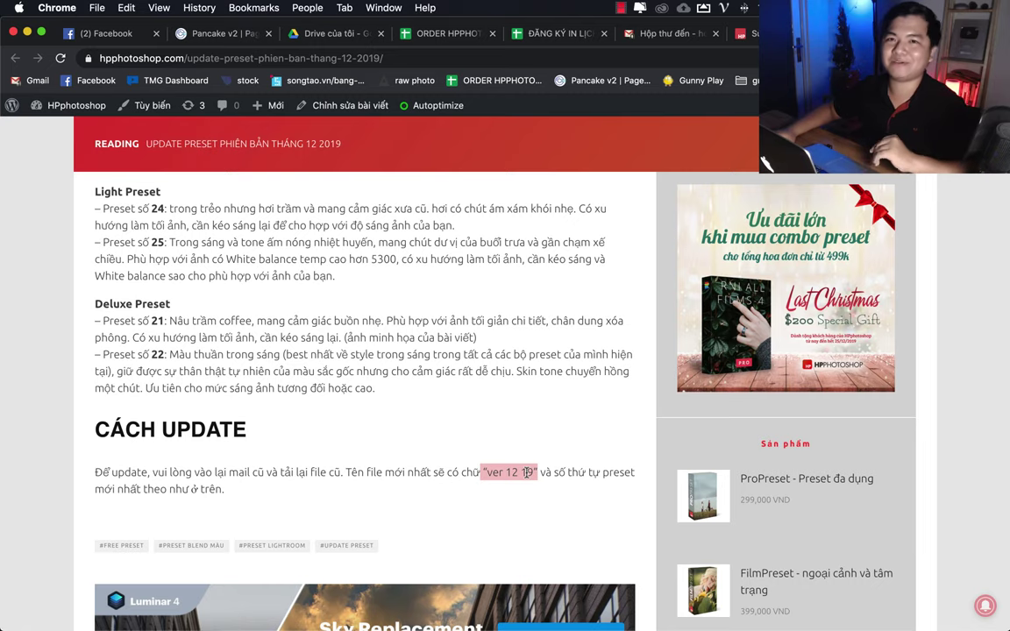
pyautogui.scroll(2, 239, 430)
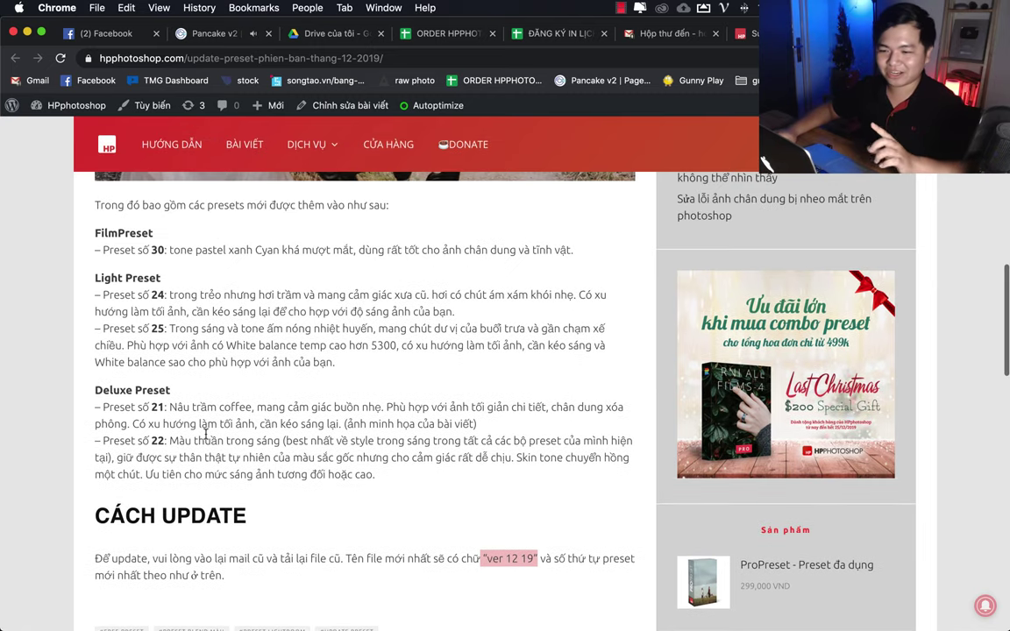
pyautogui.scroll(1, 228, 436)
pyautogui.scroll(-1, 228, 438)
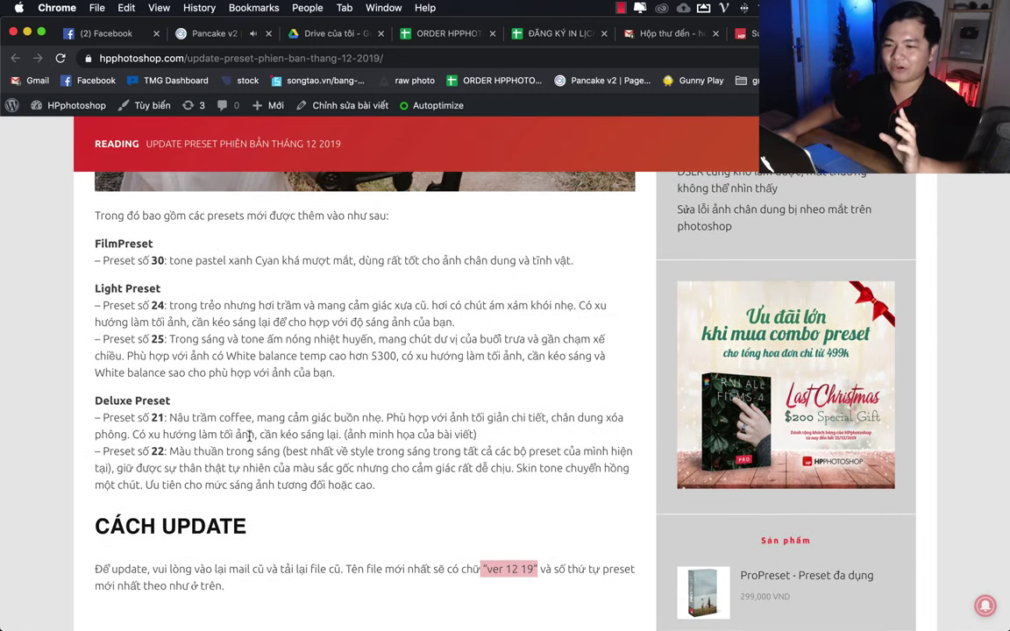
pyautogui.moveTo(262, 628)
pyautogui.click(86, 604)
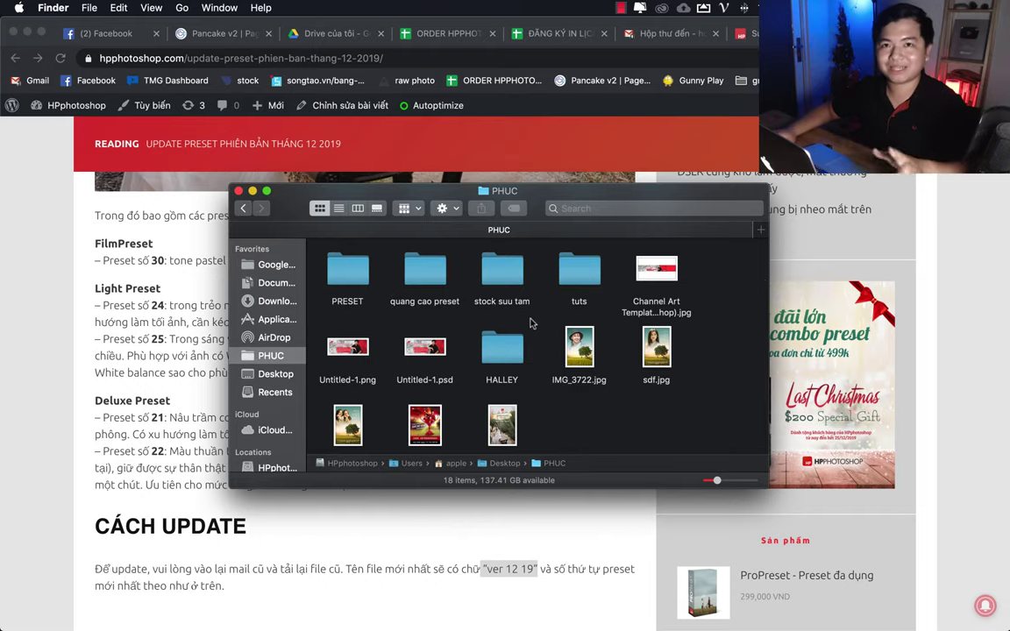
# Browse PRESET > DeluxePreset ver 1219 > Deluxe for Lightroom, then go back
pyautogui.doubleClick(347, 270)
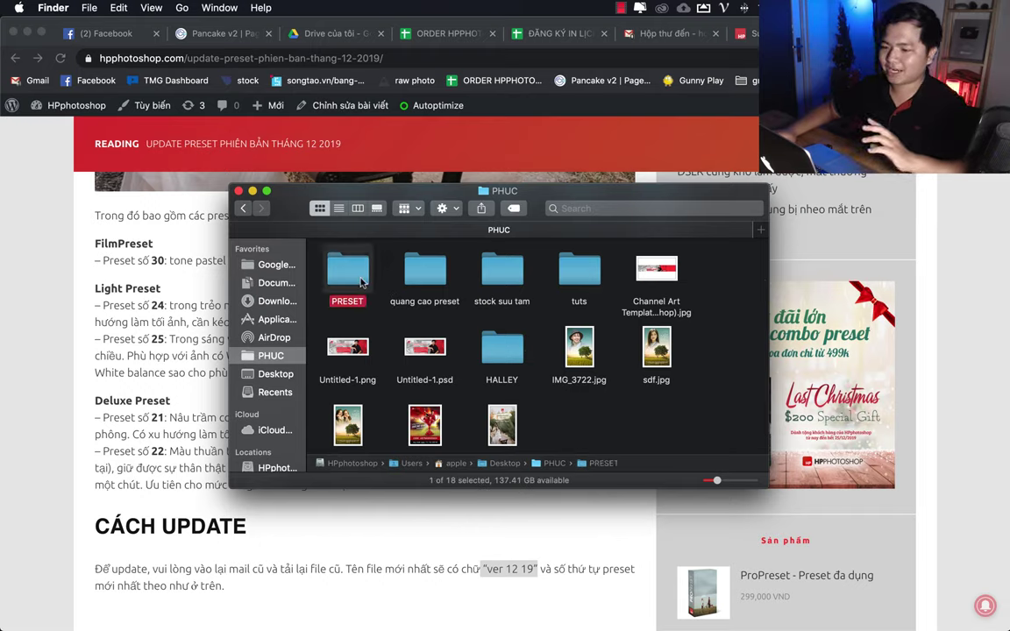
pyautogui.scroll(2, 509, 322)
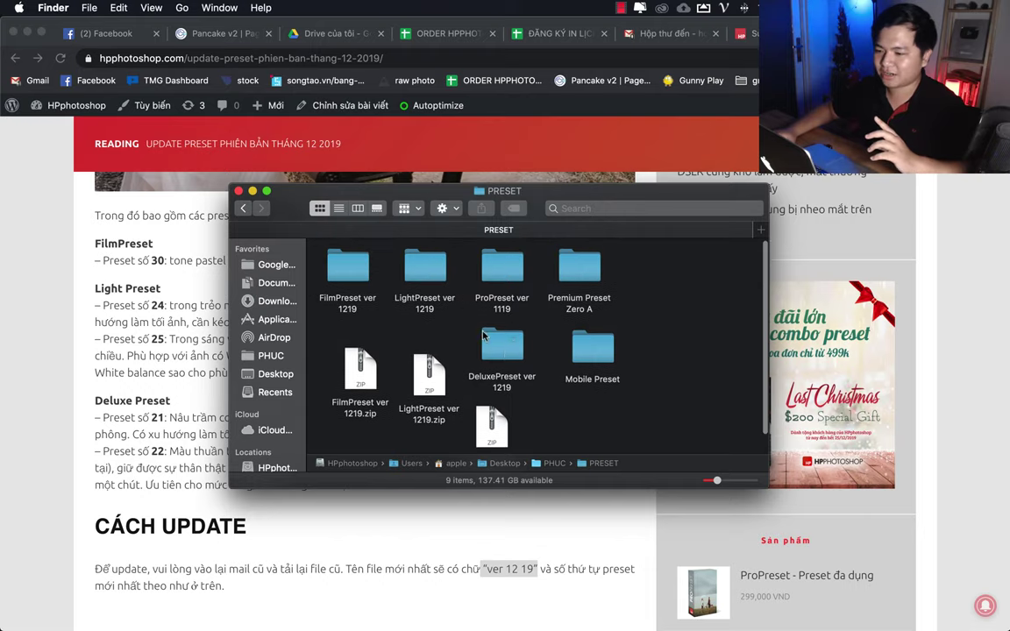
pyautogui.doubleClick(507, 337)
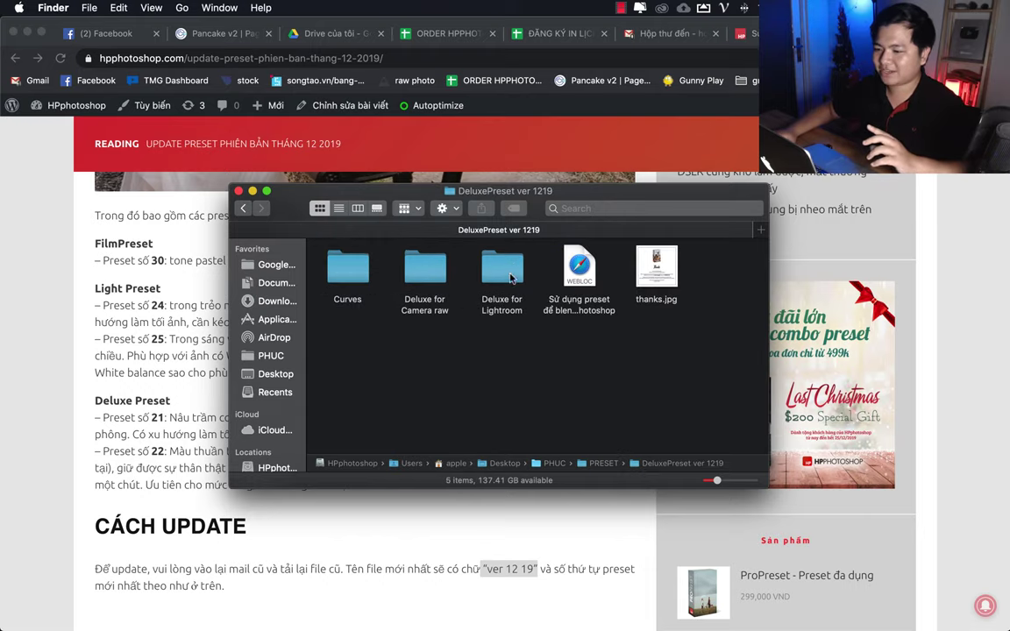
pyautogui.doubleClick(510, 277)
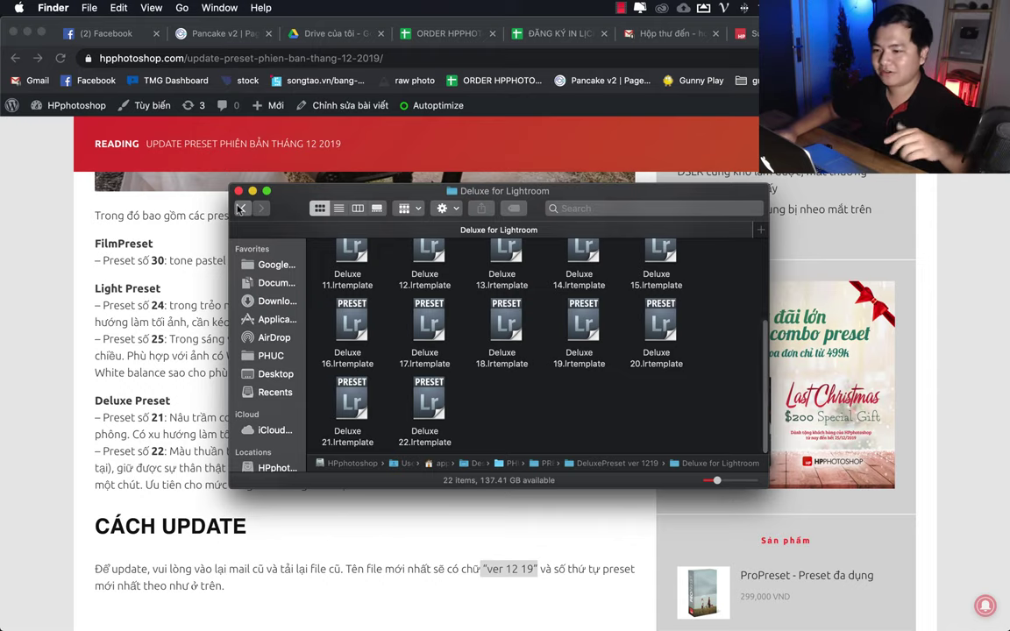
pyautogui.press('super+bracketleft')
# Look through the Deluxe for Camera raw folder, then return to the Chrome article
pyautogui.doubleClick(425, 272)
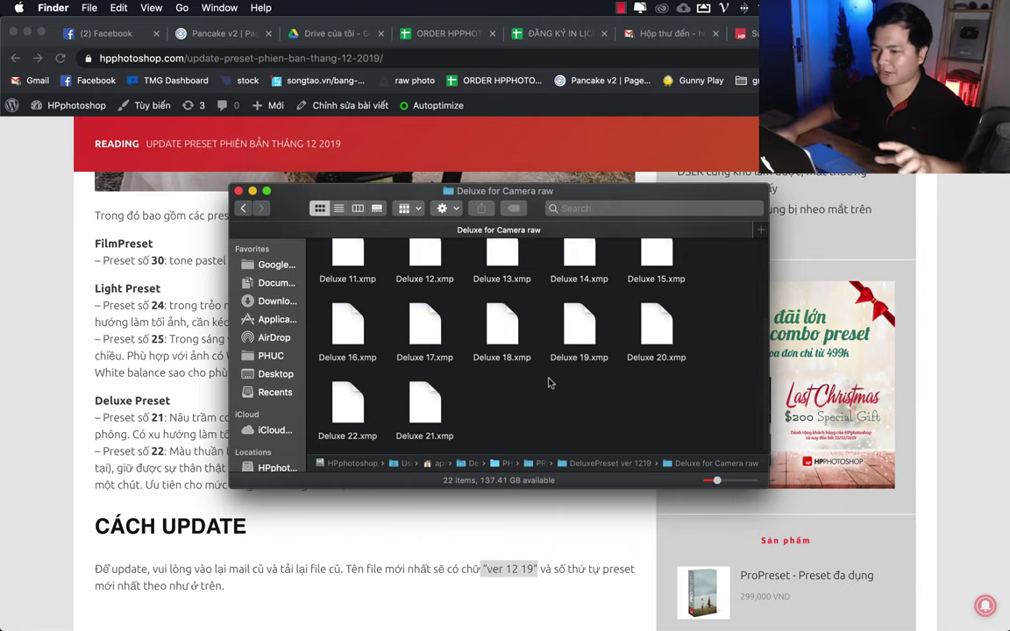
pyautogui.scroll(2, 540, 383)
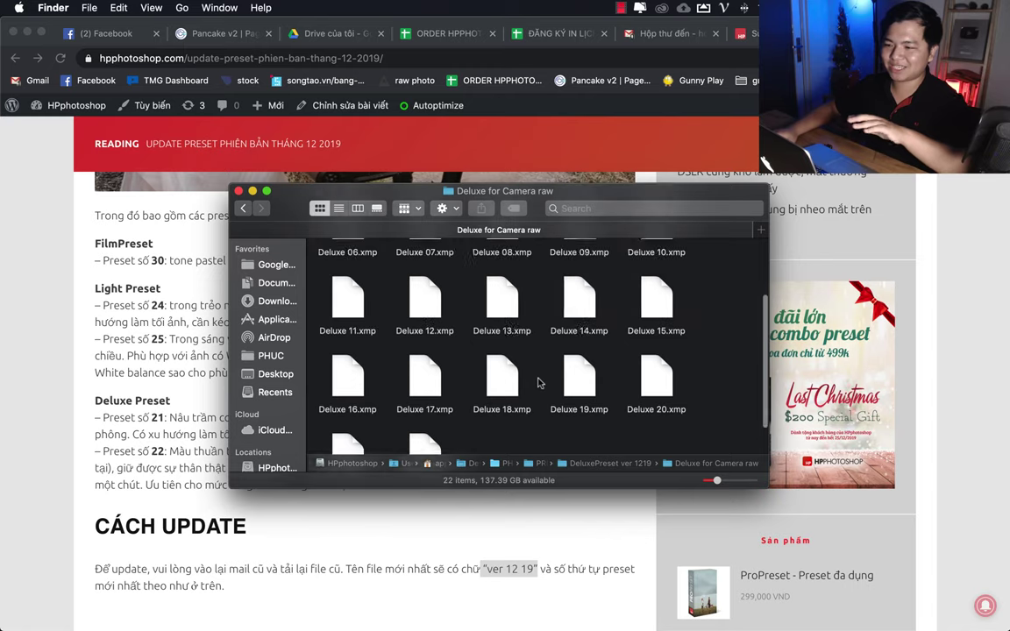
pyautogui.scroll(2, 541, 383)
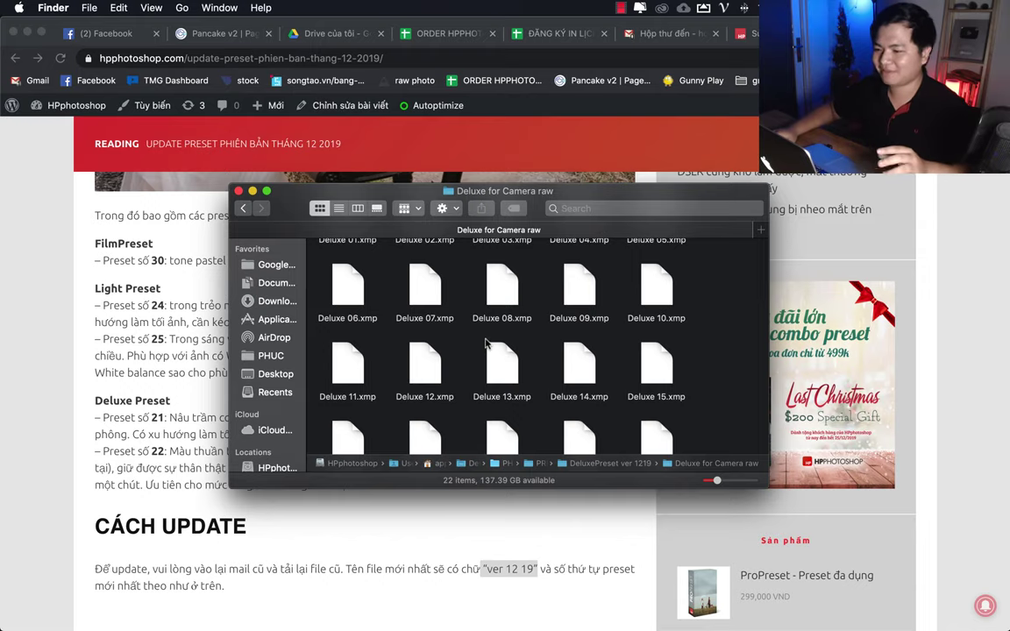
pyautogui.scroll(-1, 486, 344)
pyautogui.scroll(-4, 456, 328)
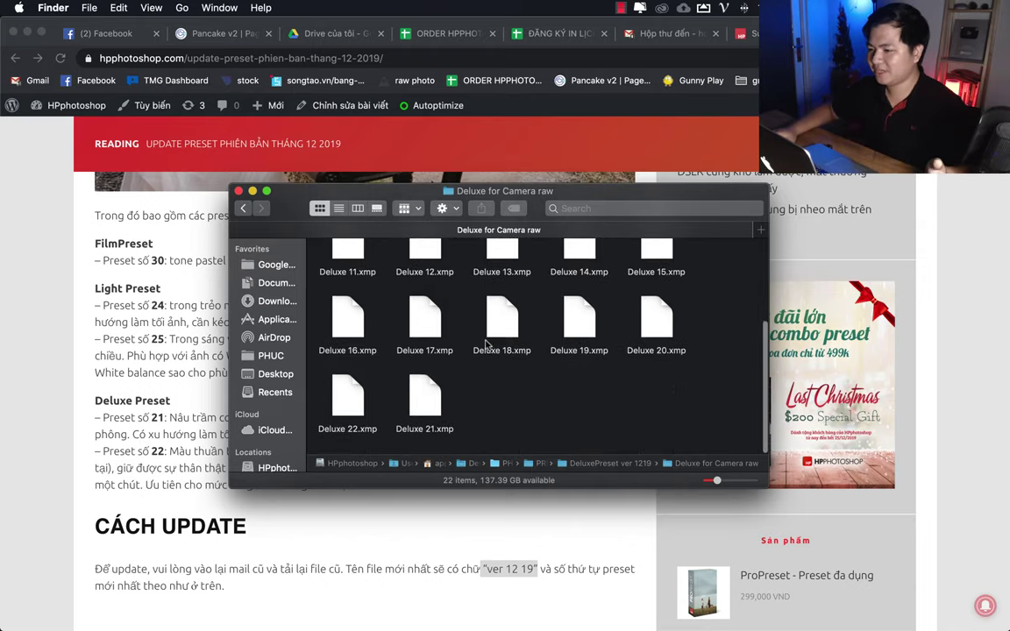
pyautogui.click(243, 209)
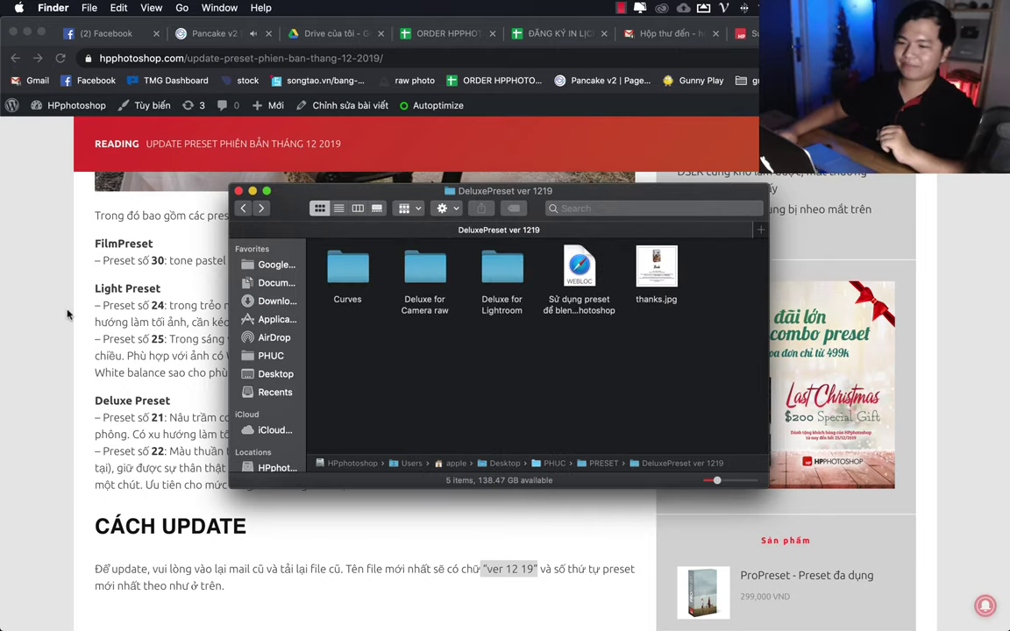
pyautogui.click(88, 398)
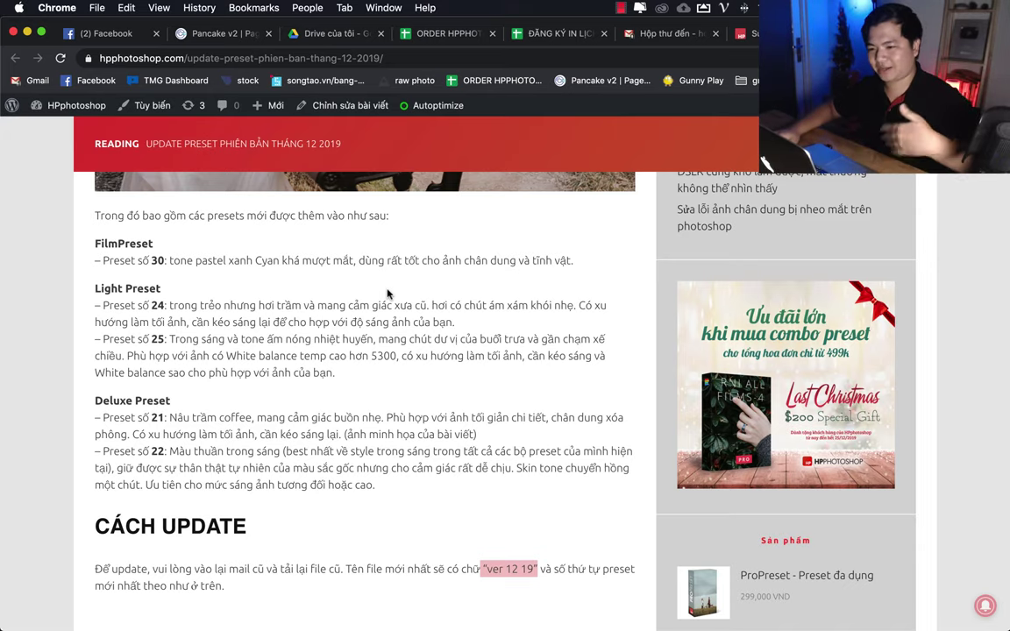
# Deselect the highlighted 'ver 12 19' text in the preset update article
pyautogui.click(391, 422)
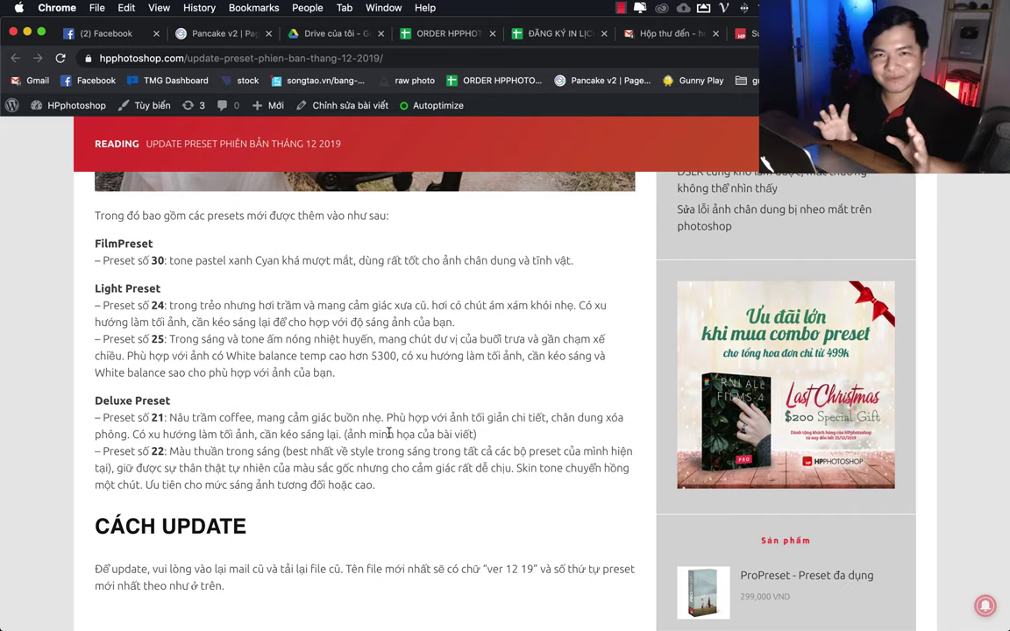